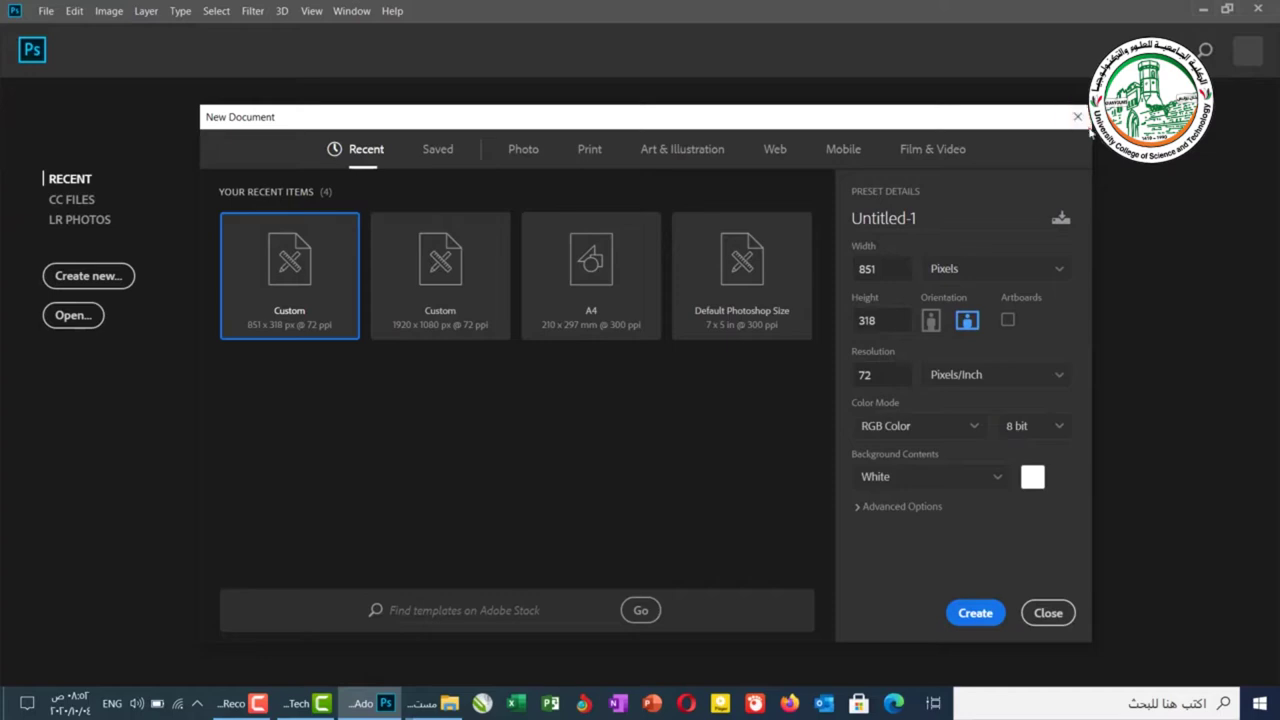
pyautogui.click(1077, 117)
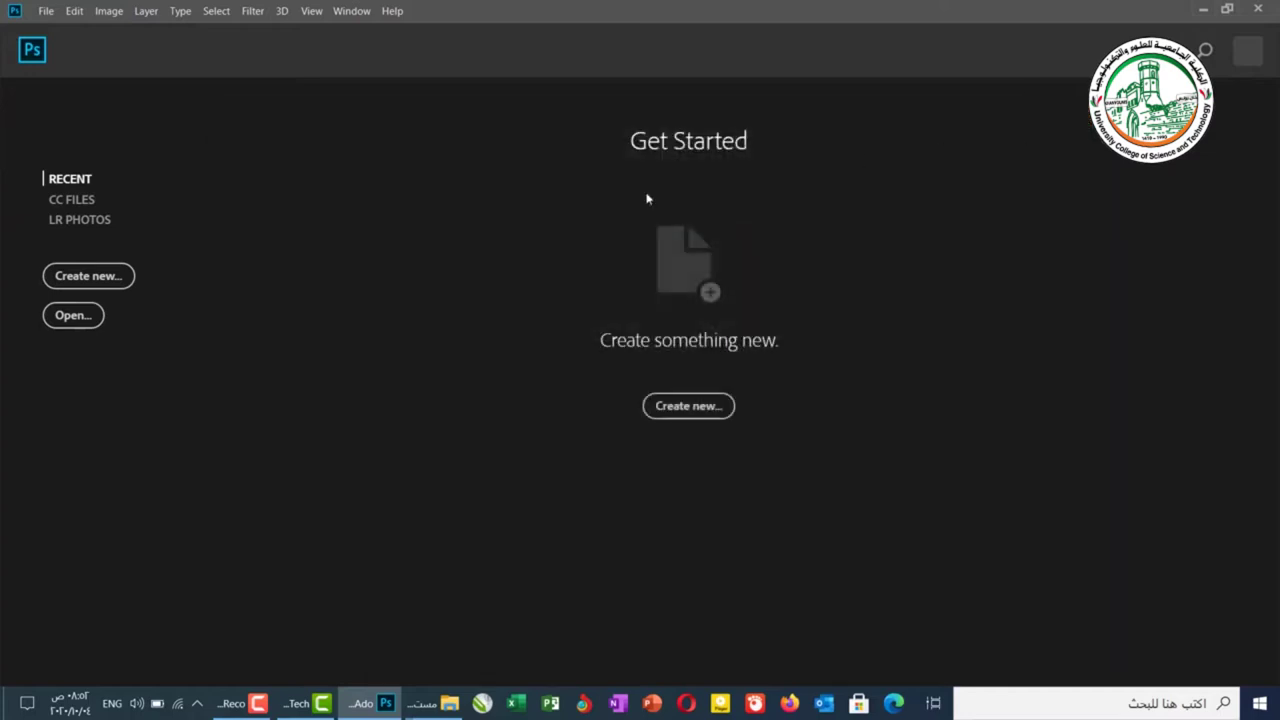
pyautogui.click(80, 278)
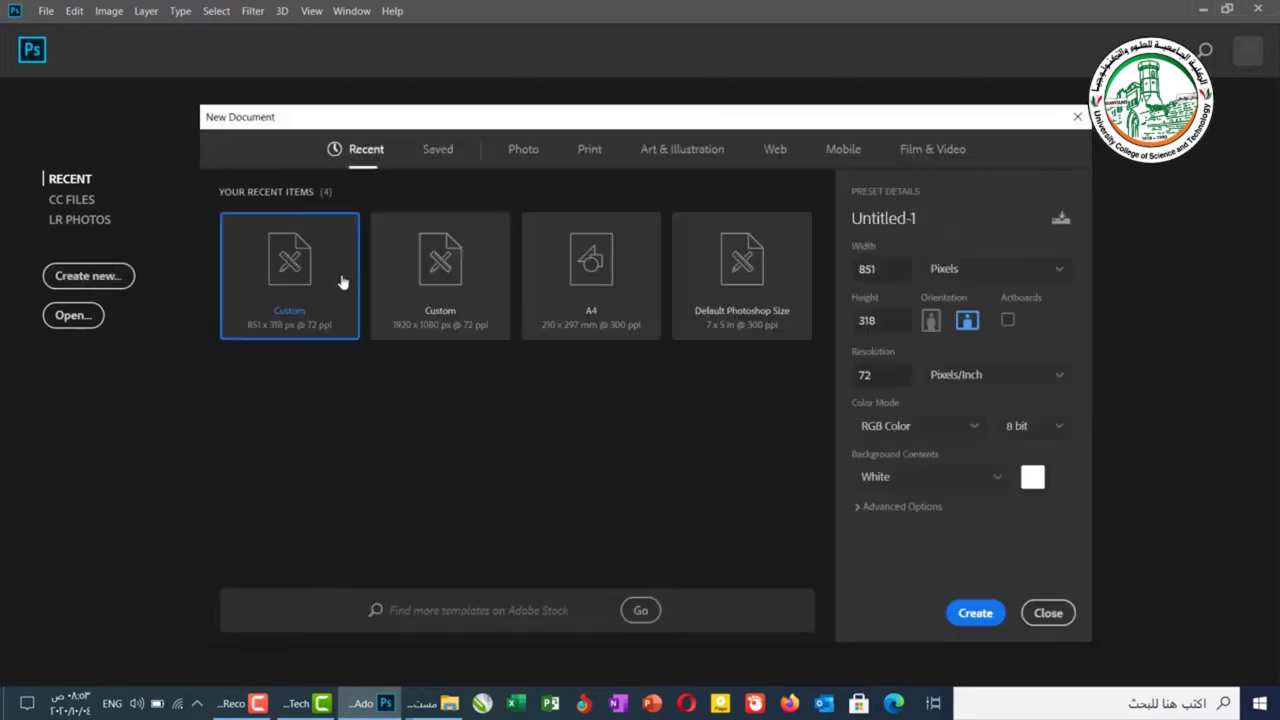
pyautogui.click(1077, 117)
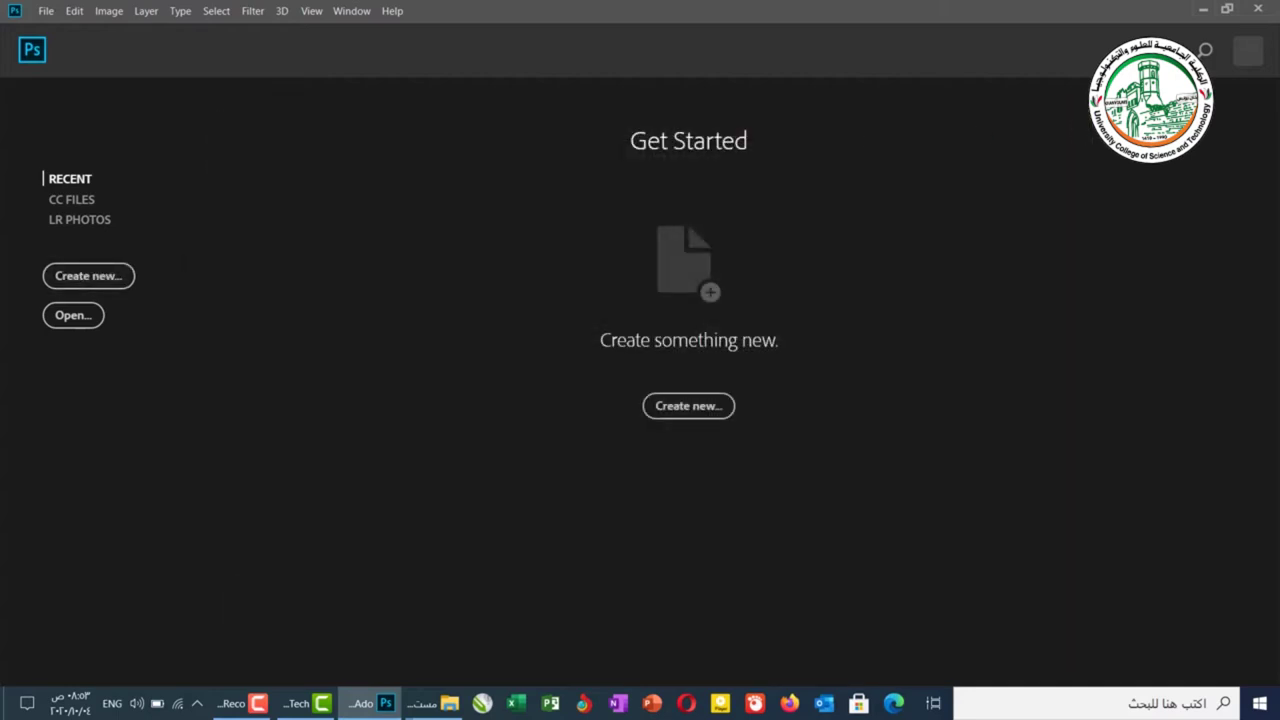
# Open the new document setup and look through its preset categories, from Saved to Film & Video, returning to Recent.
pyautogui.click(46, 11)
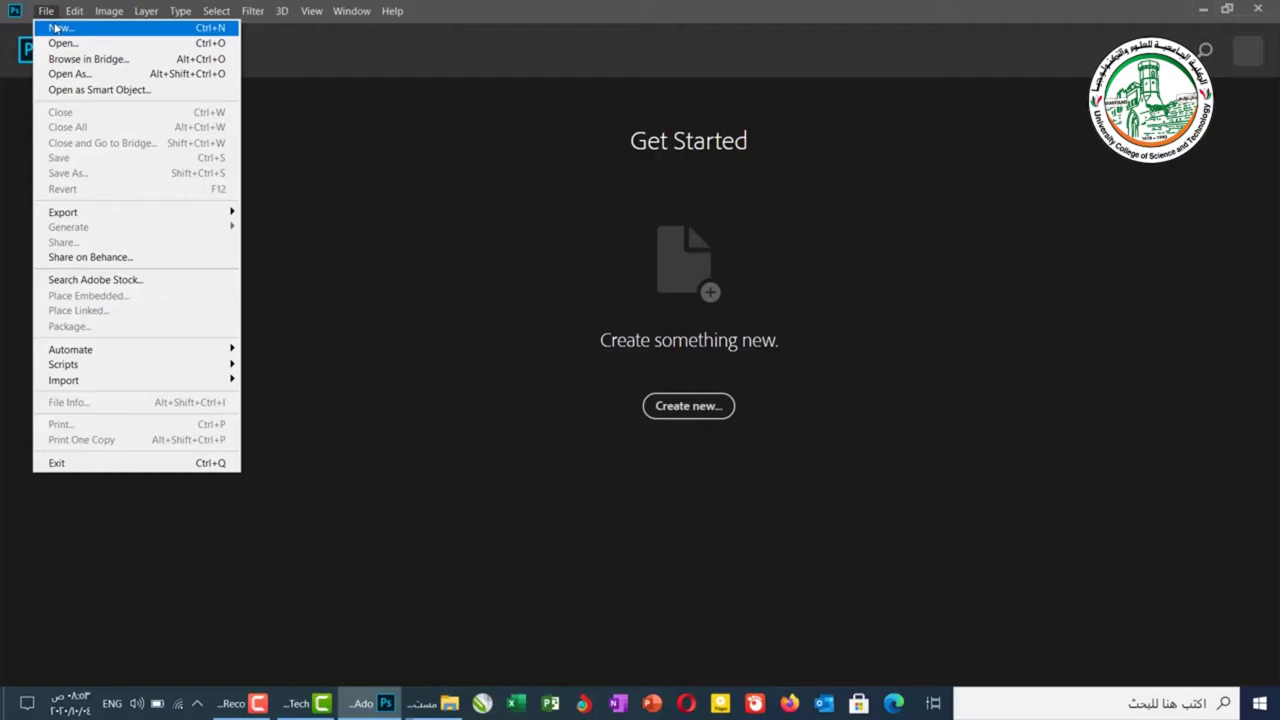
pyautogui.click(57, 28)
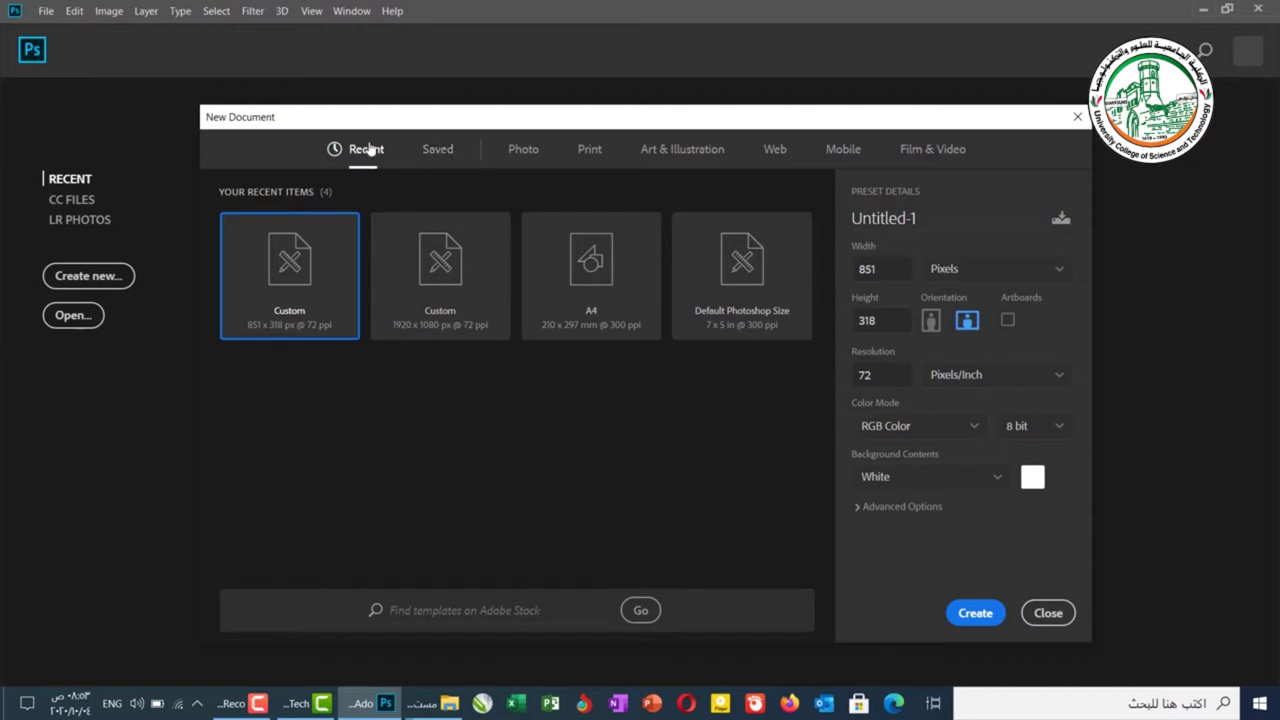
pyautogui.click(435, 151)
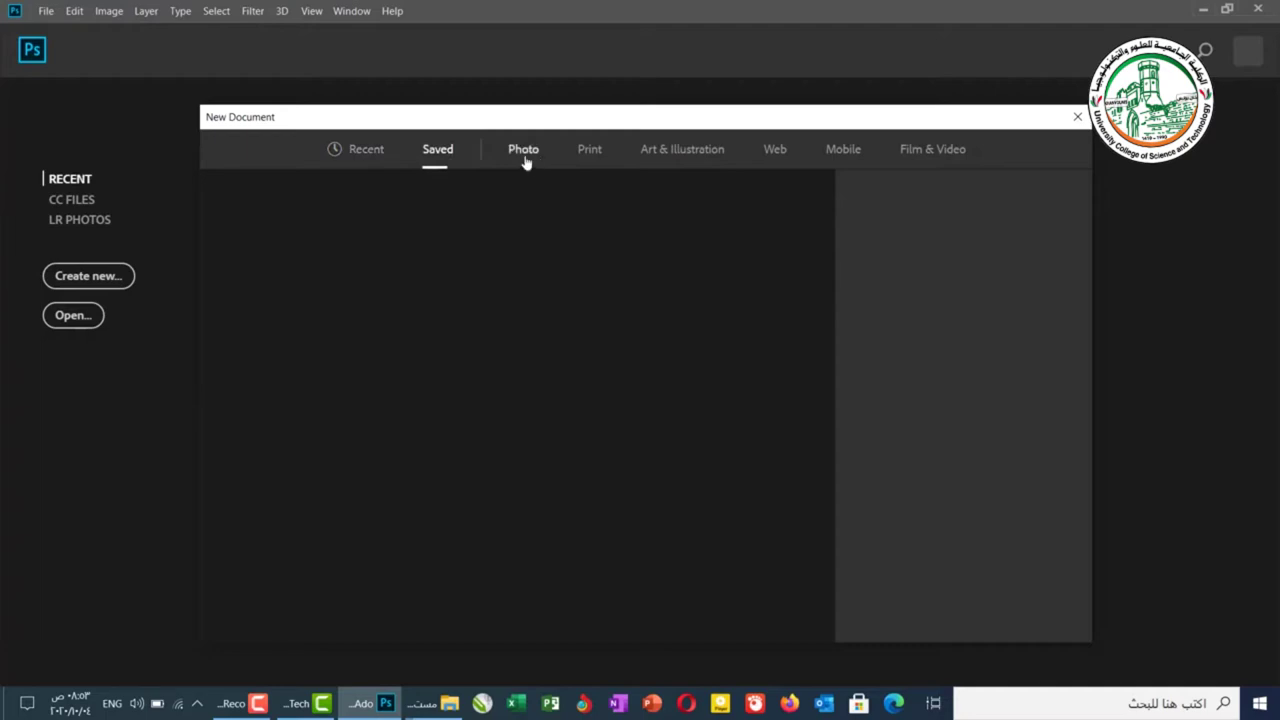
pyautogui.click(525, 160)
pyautogui.click(590, 158)
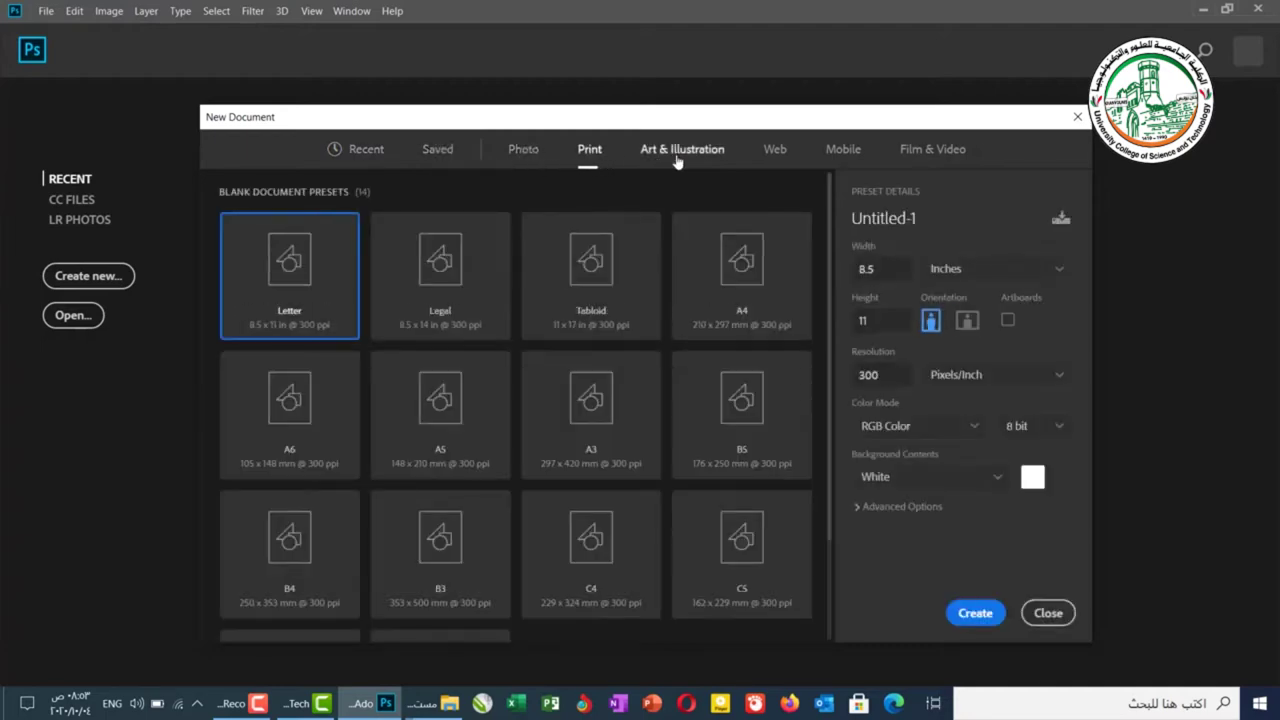
pyautogui.click(677, 160)
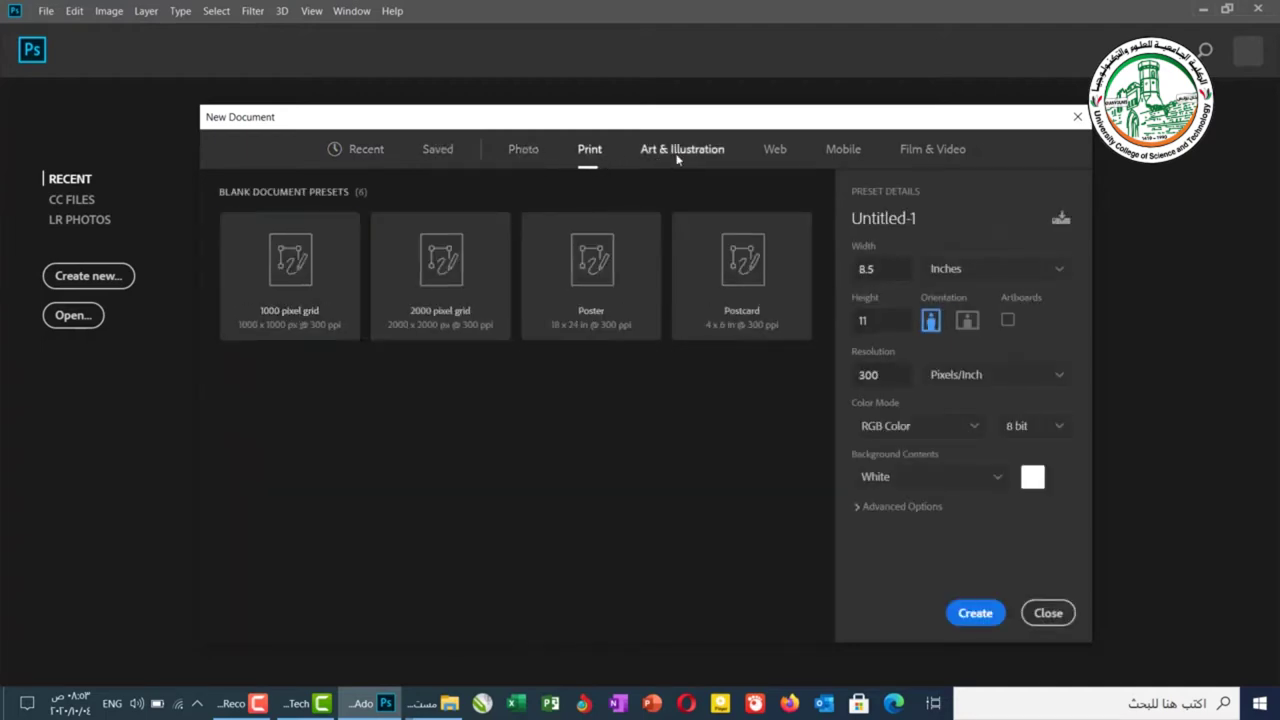
pyautogui.click(772, 152)
pyautogui.click(843, 150)
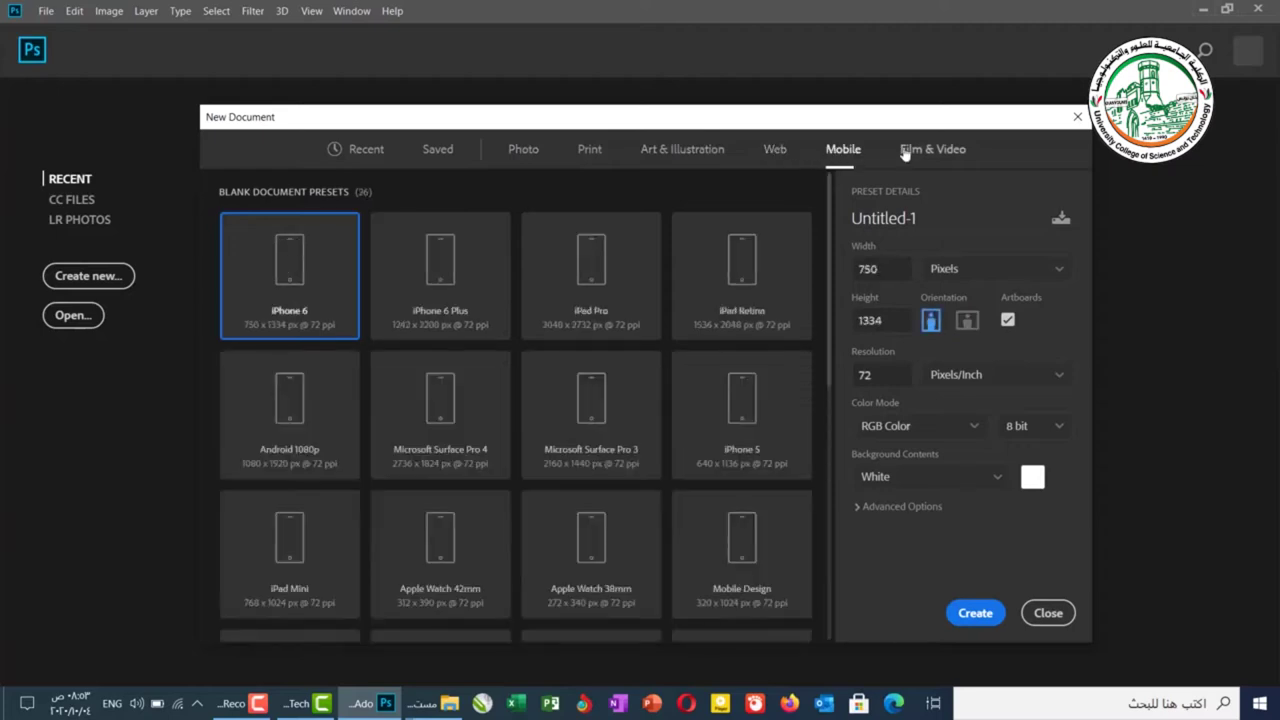
pyautogui.click(907, 152)
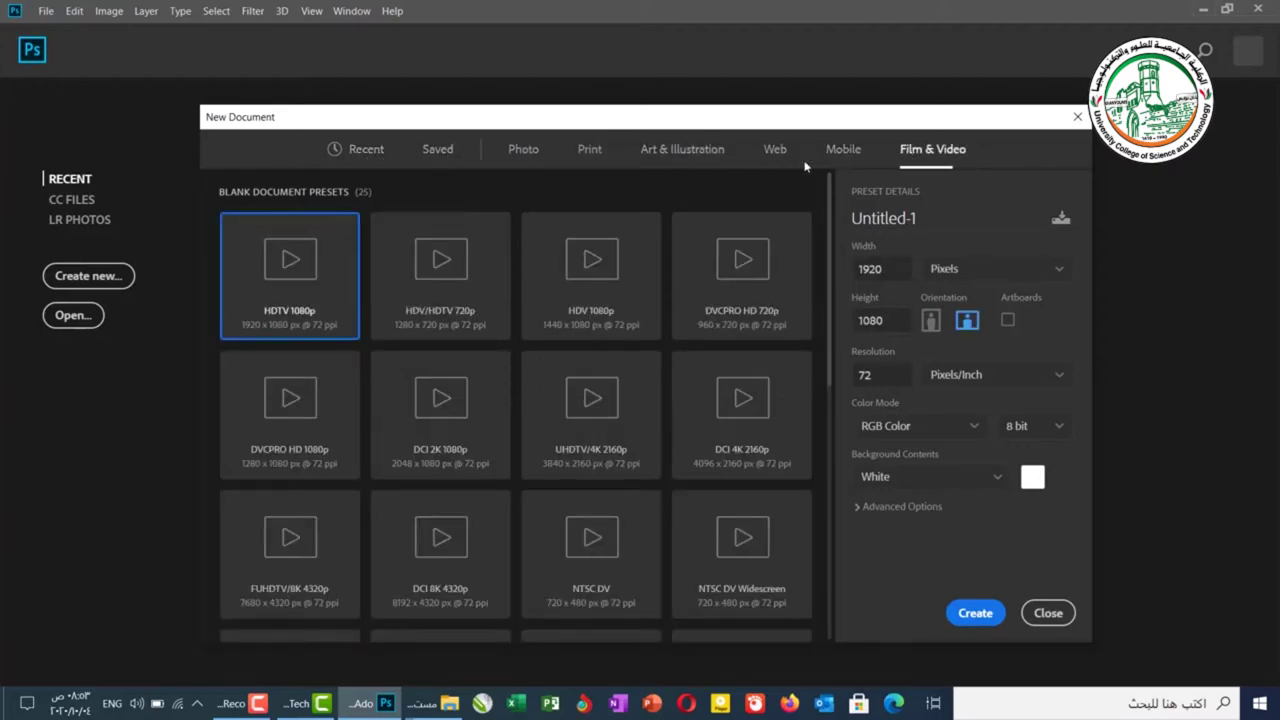
pyautogui.click(376, 157)
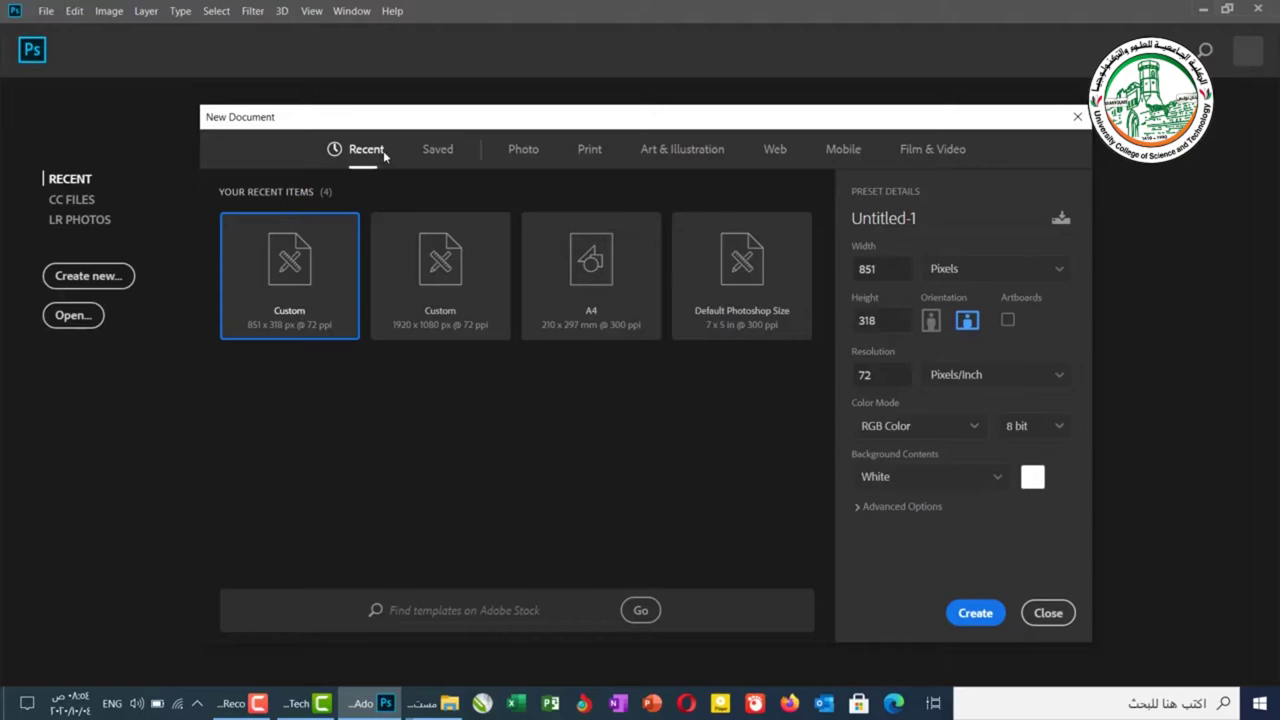
# Examine the blank presets offered for Photo, Print, Art & Illustration, Web, Mobile and Film & Video, and return to the recent items.
pyautogui.click(519, 154)
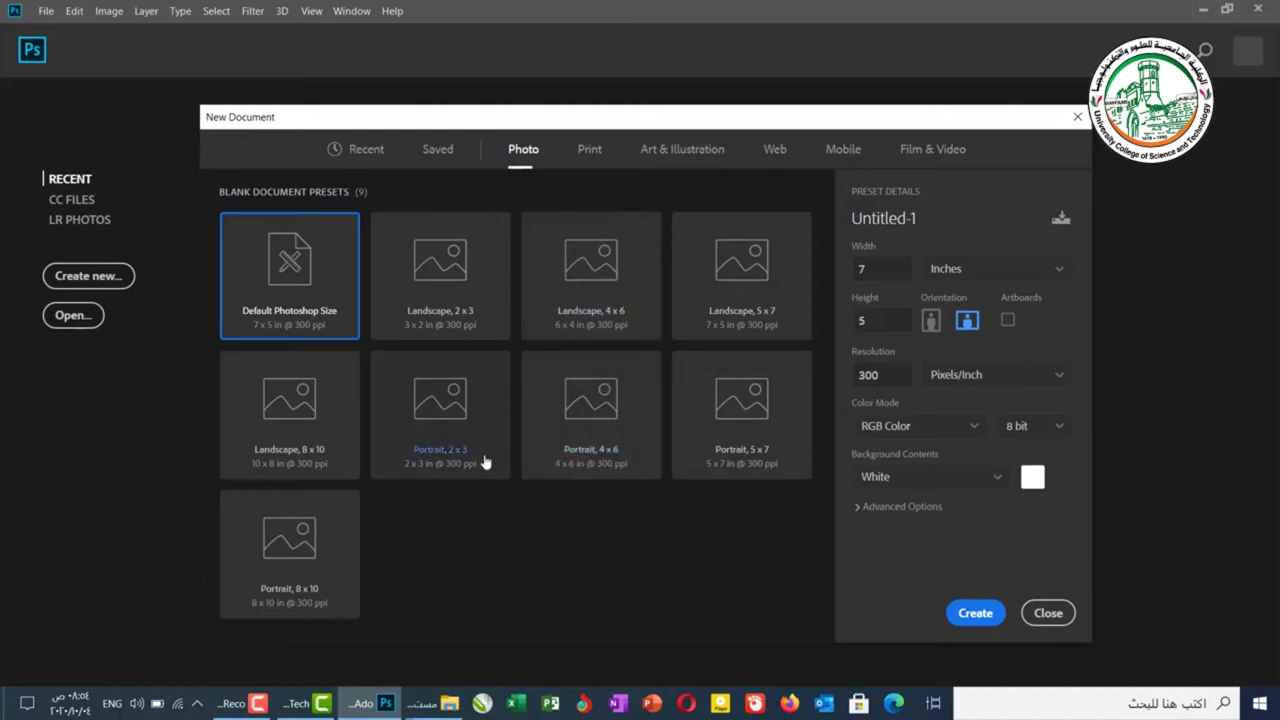
pyautogui.click(590, 150)
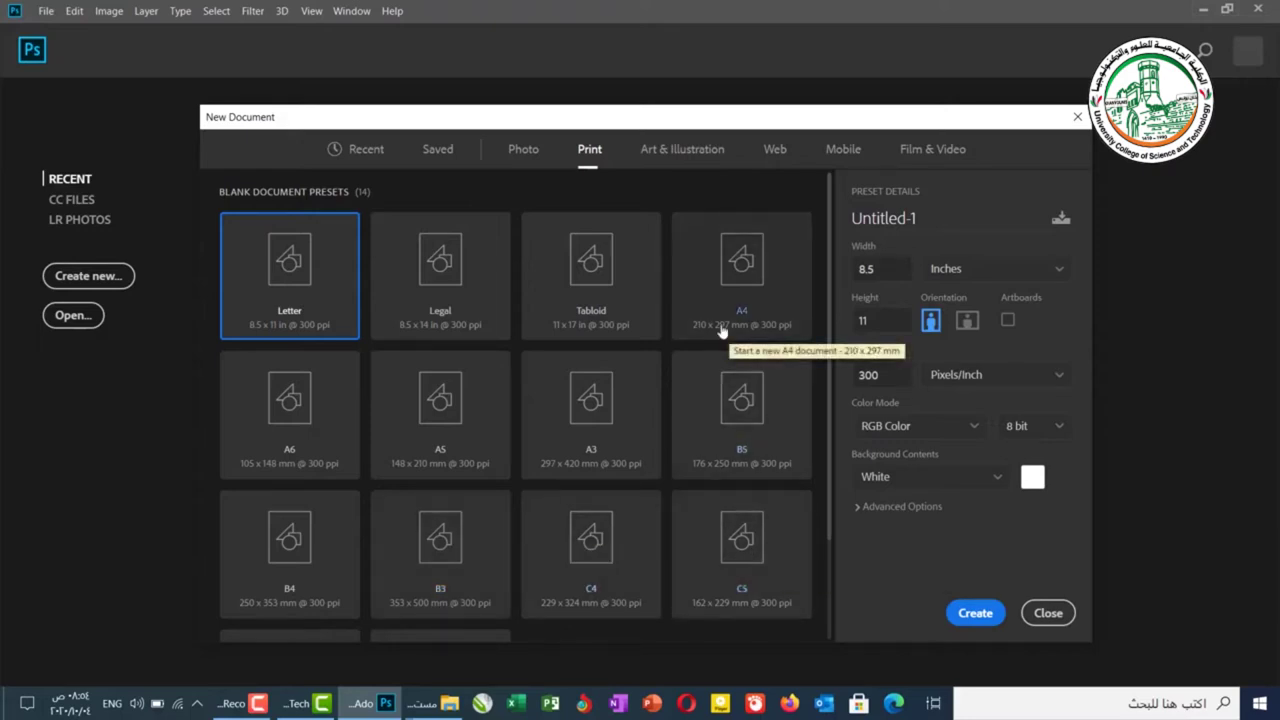
pyautogui.click(679, 155)
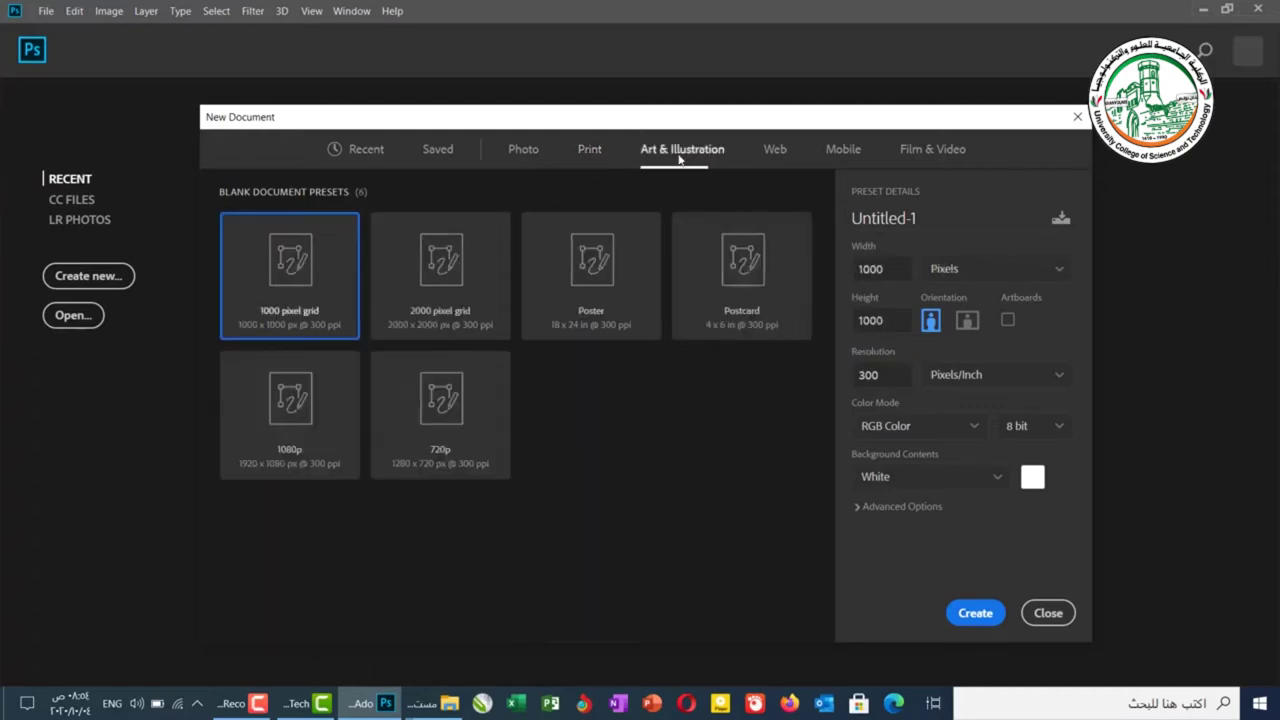
pyautogui.click(768, 152)
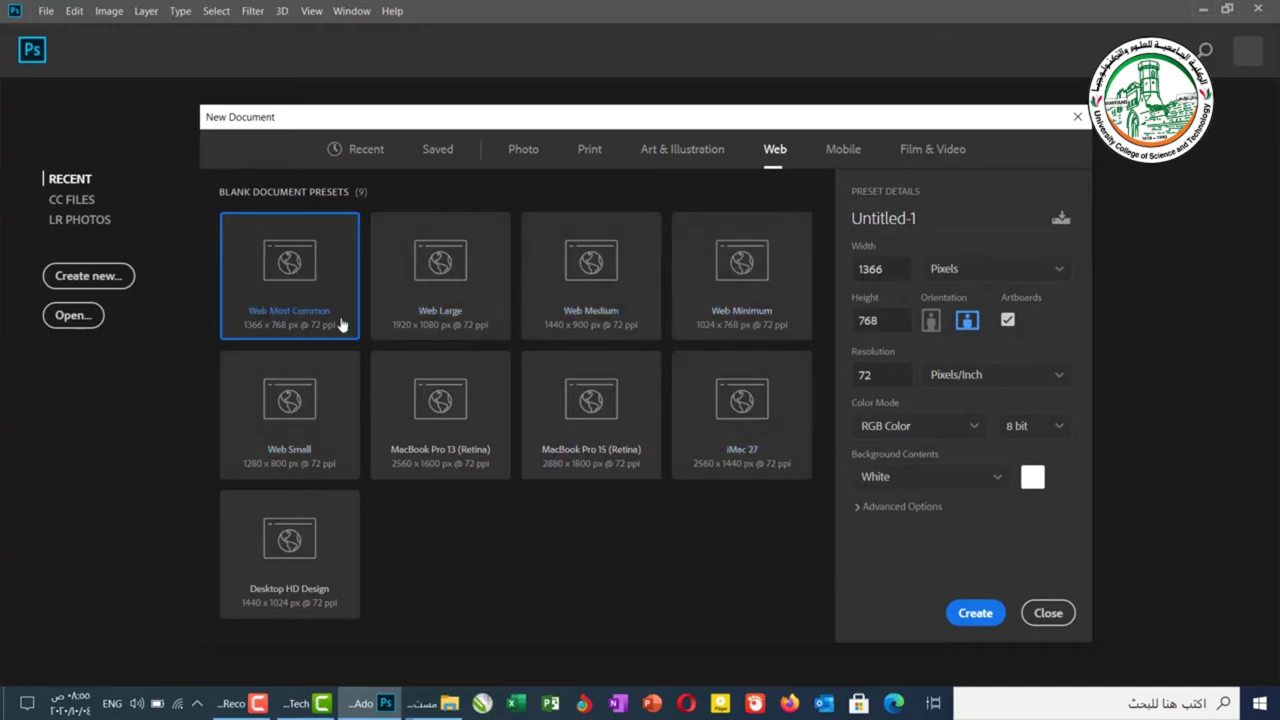
pyautogui.click(848, 150)
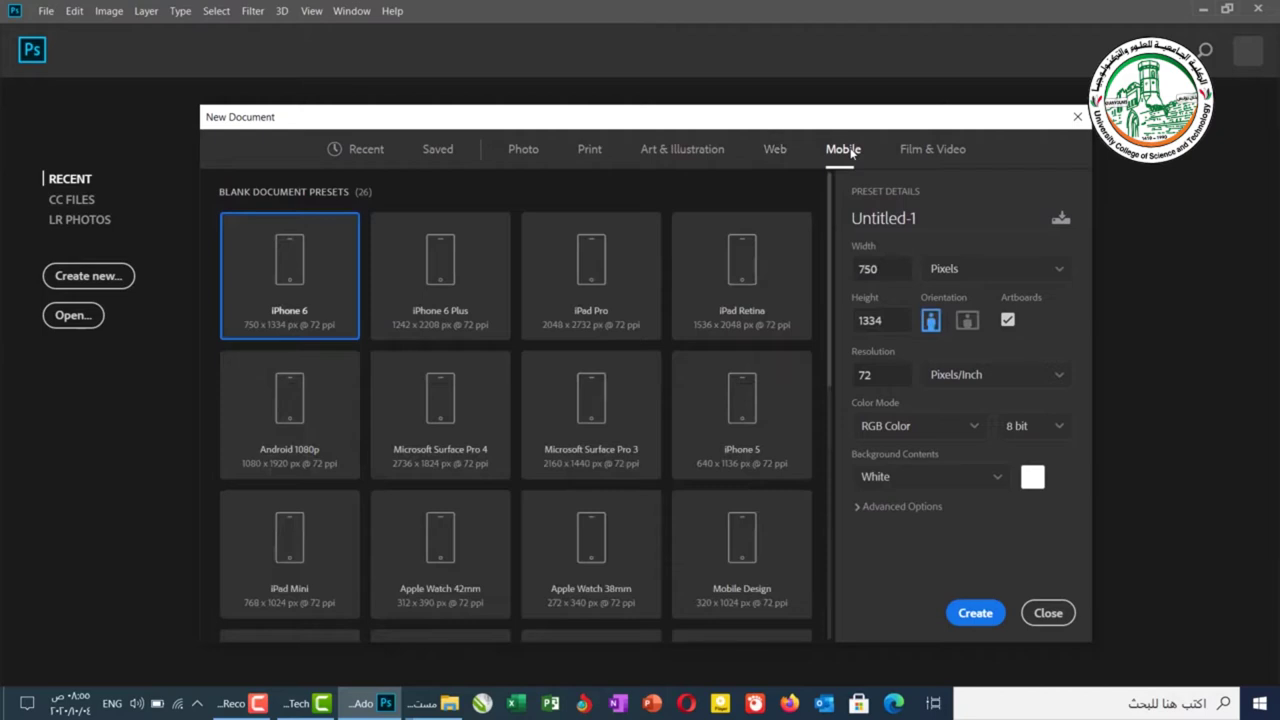
pyautogui.click(913, 150)
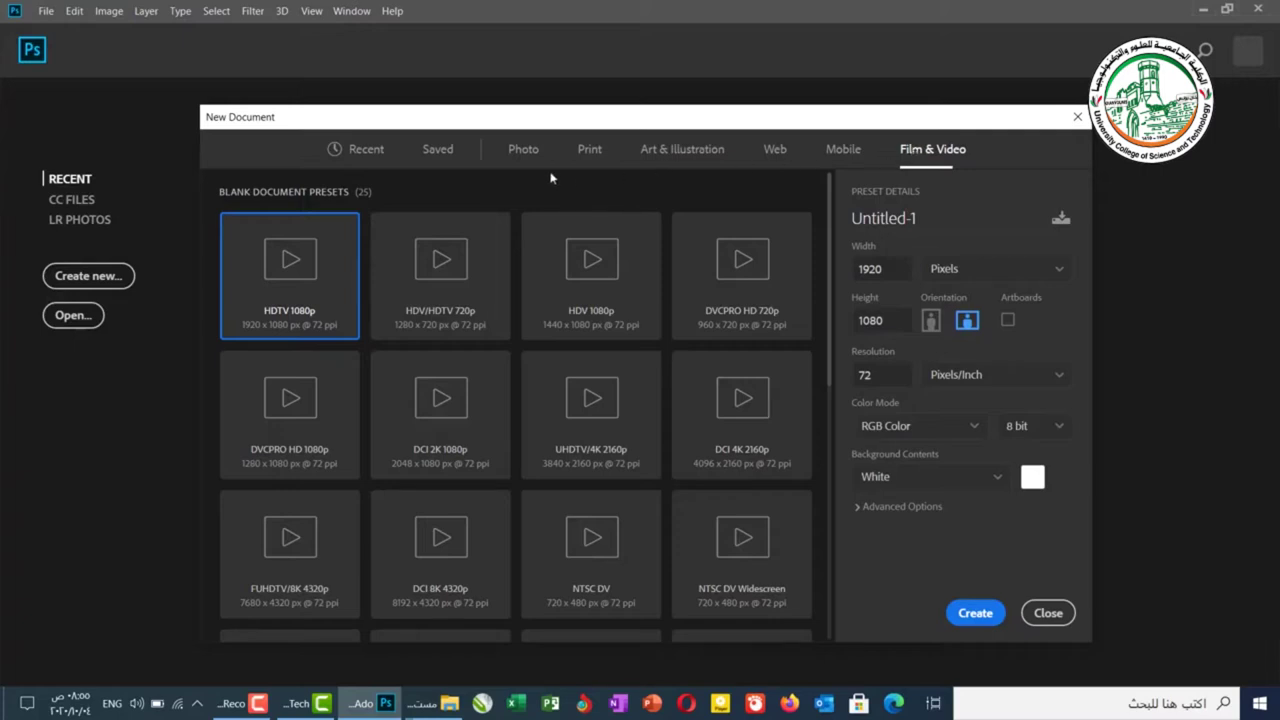
pyautogui.click(366, 152)
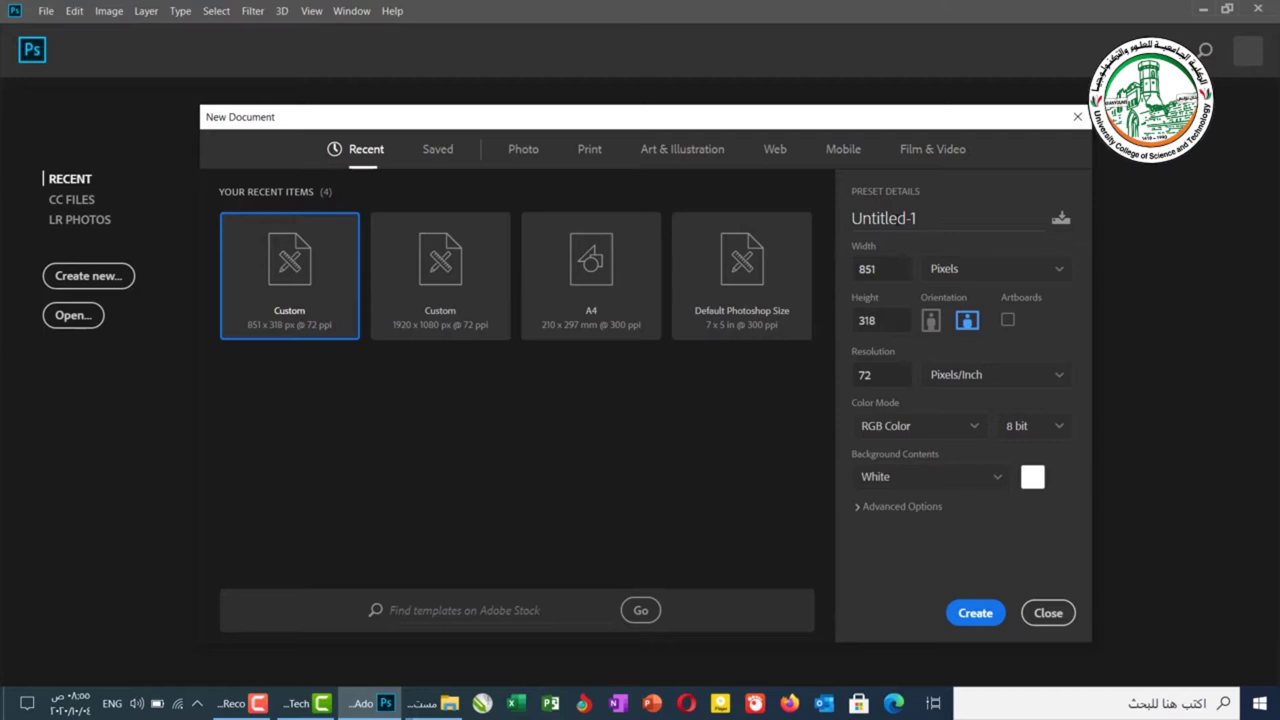
# Name the new document "غلاف فيس بوك".
pyautogui.click(883, 218)
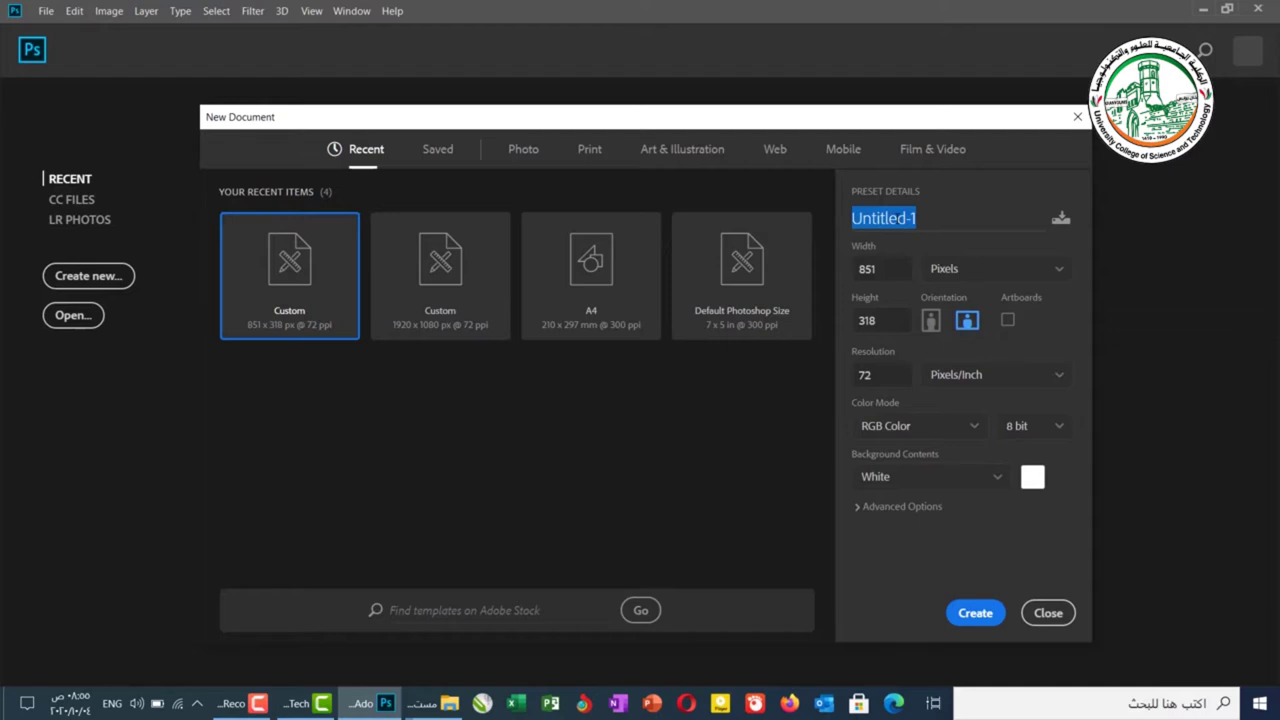
pyautogui.hotkey('alt', 'shift')
pyautogui.write('غلاف')
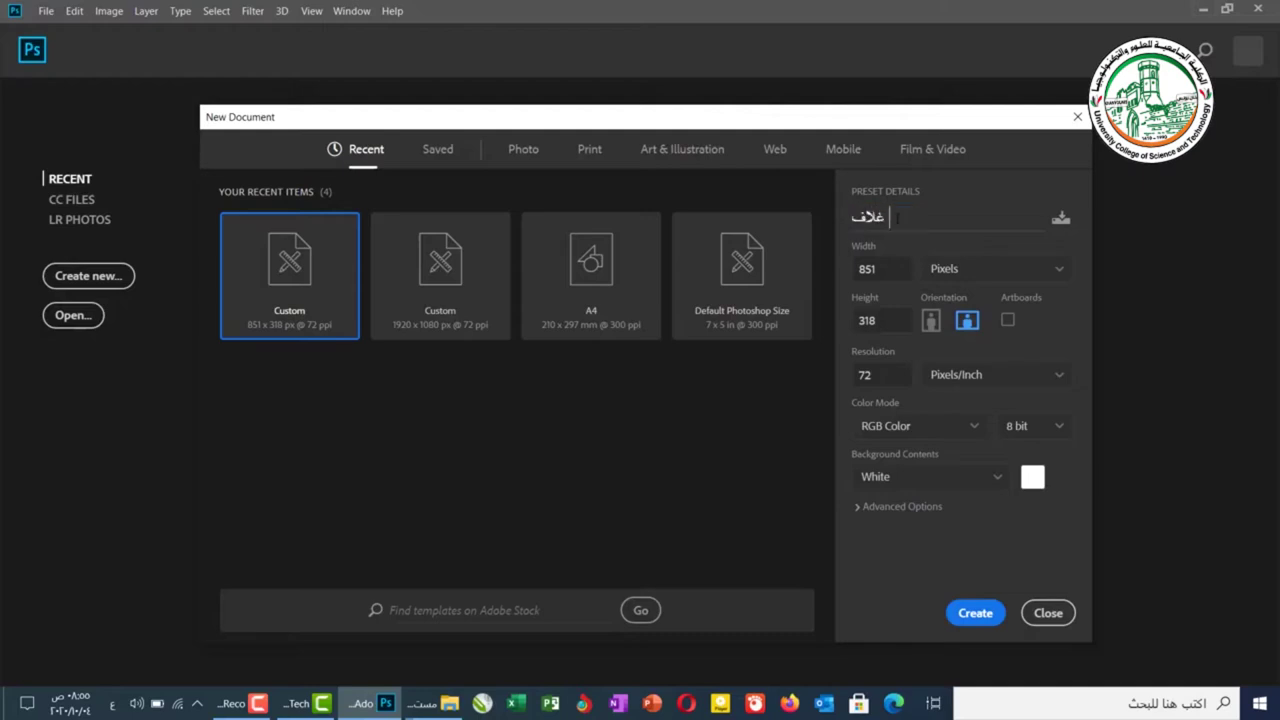
pyautogui.write(' فيس بوك')
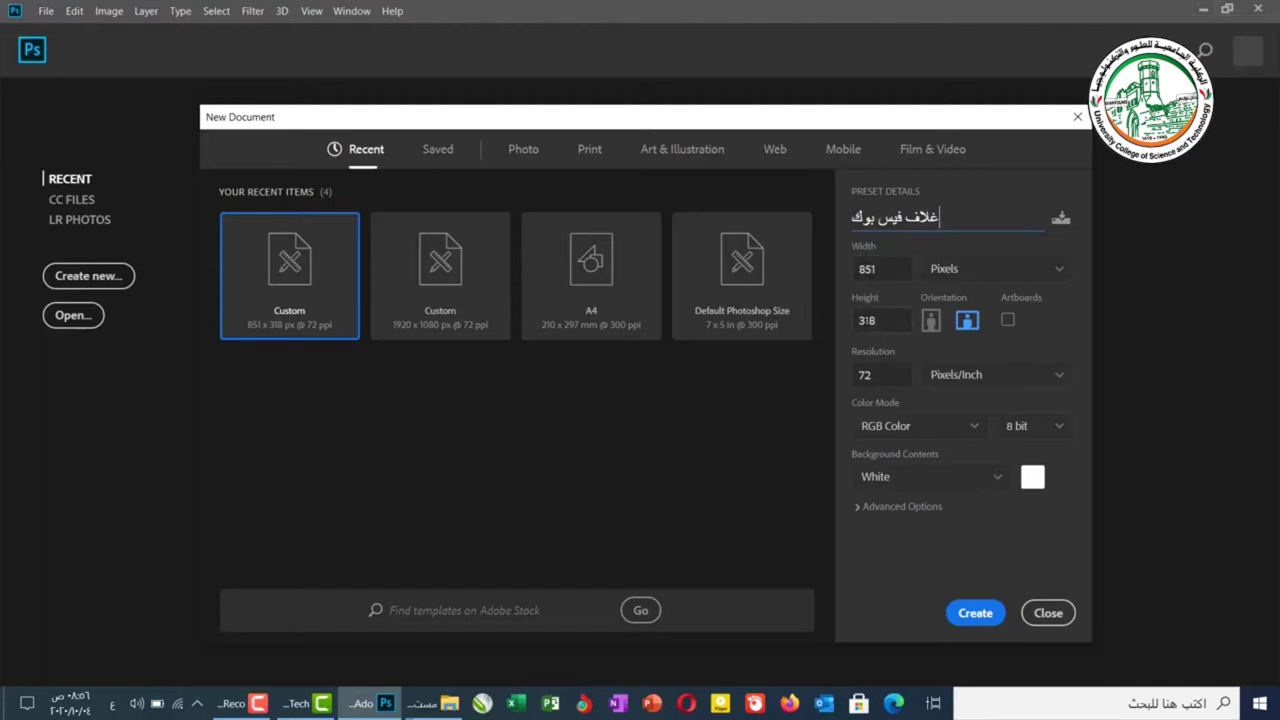
# Try the Landscape, 4 x 6 photo preset and choose the A4 print preset instead.
pyautogui.click(531, 151)
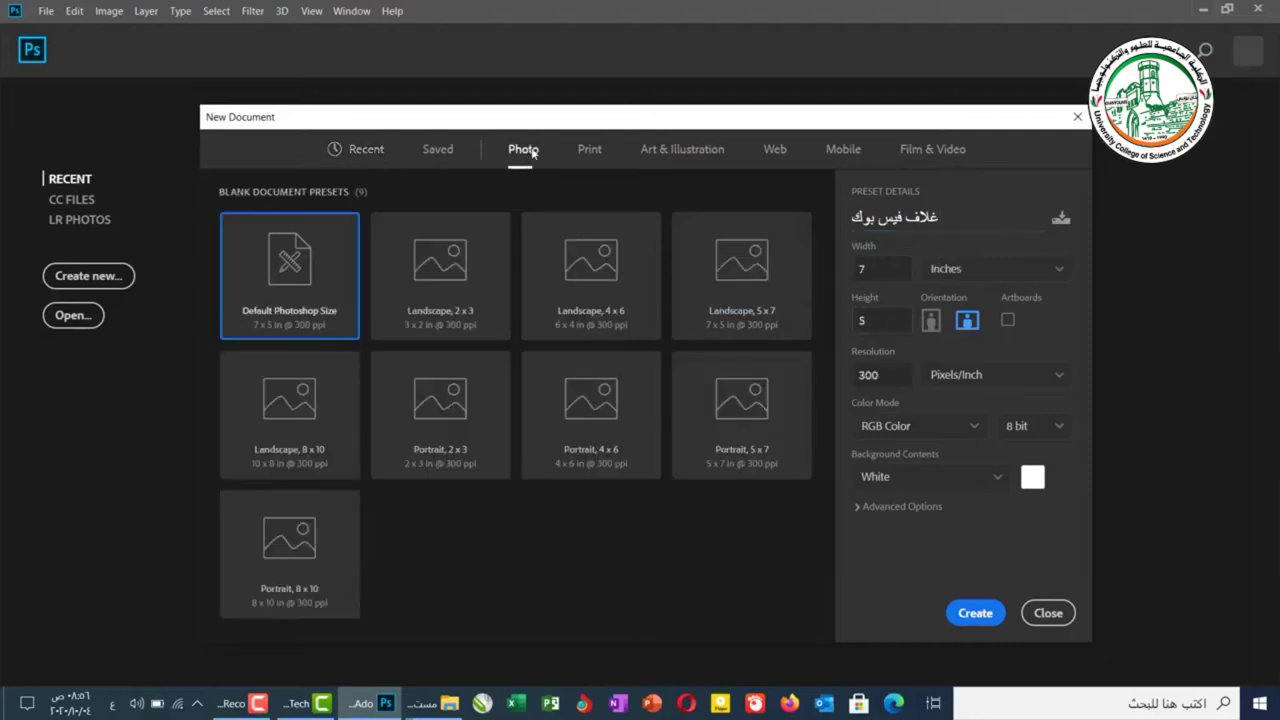
pyautogui.click(587, 282)
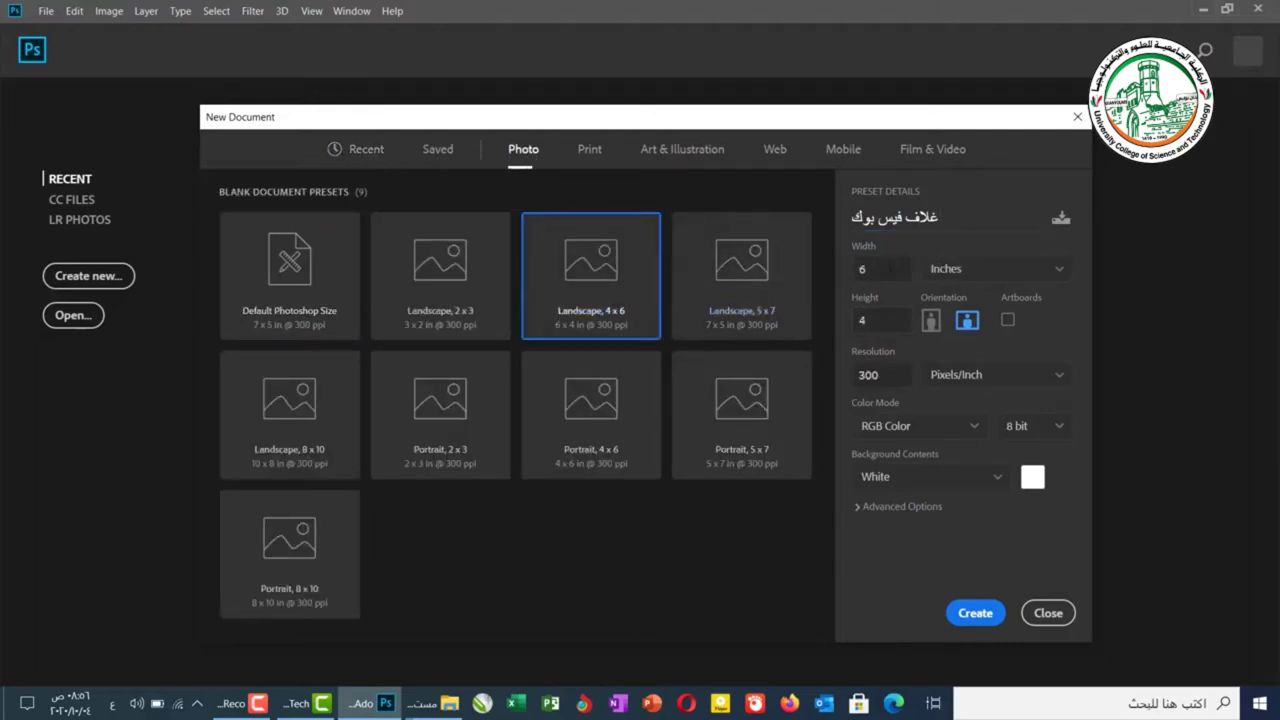
pyautogui.click(589, 152)
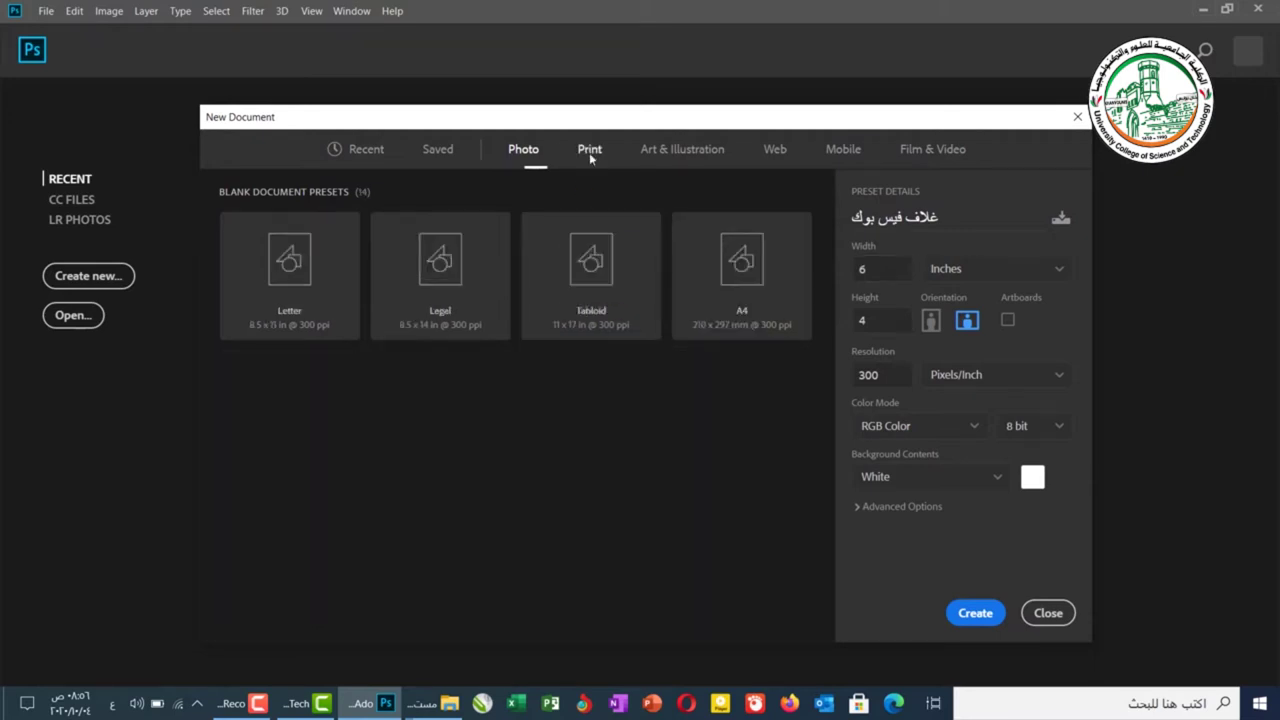
pyautogui.click(727, 278)
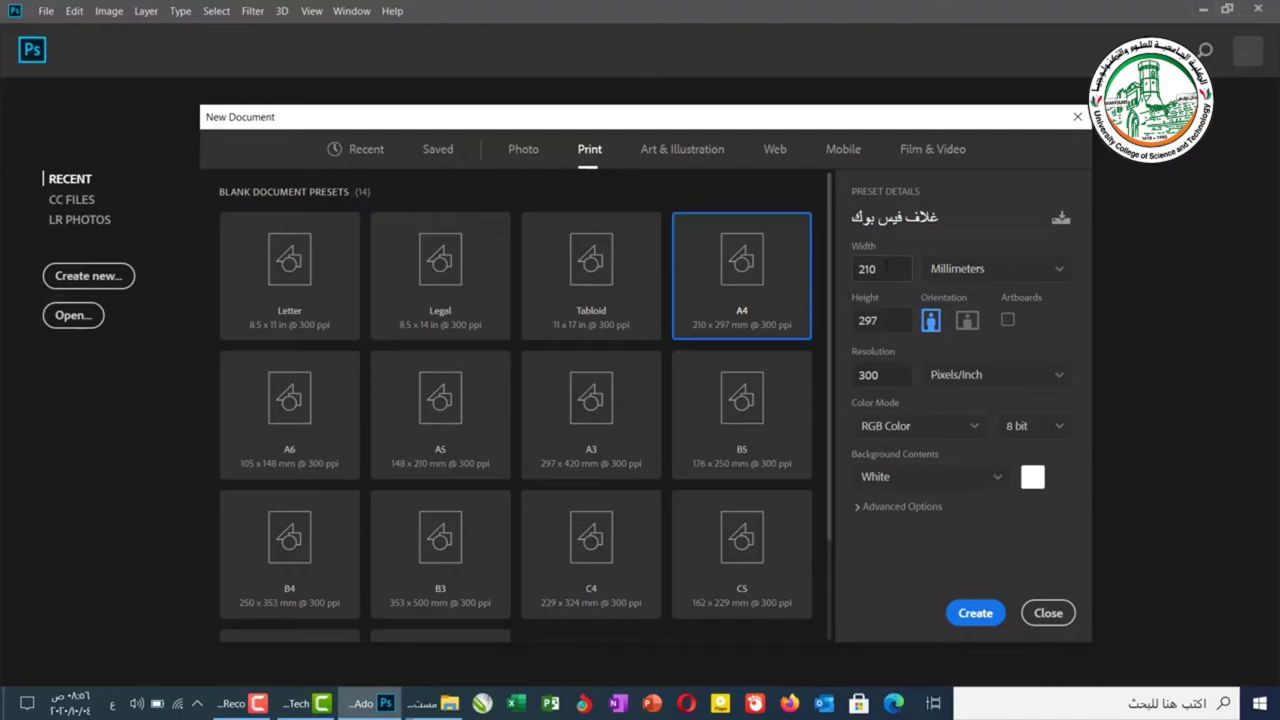
# Set the document width to 851 and switch its unit to Pixels and back to Millimeters.
pyautogui.doubleClick(886, 267)
pyautogui.write('851')
pyautogui.click(965, 279)
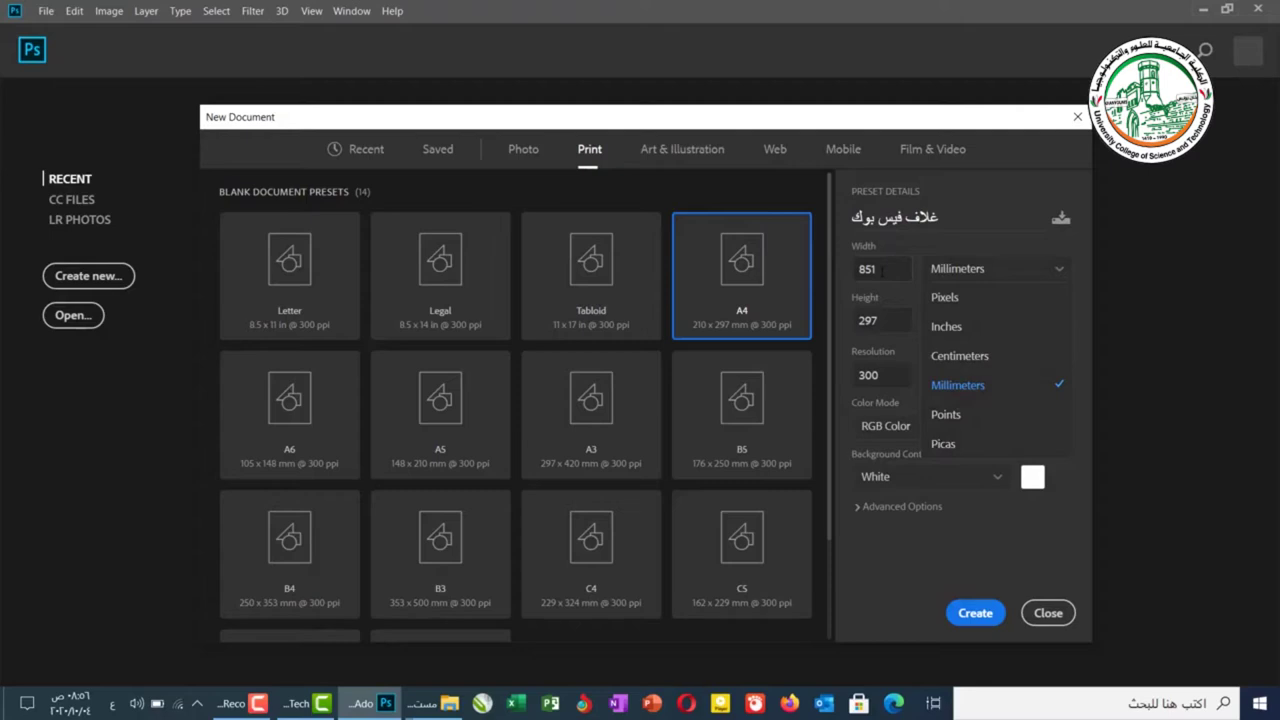
pyautogui.click(944, 300)
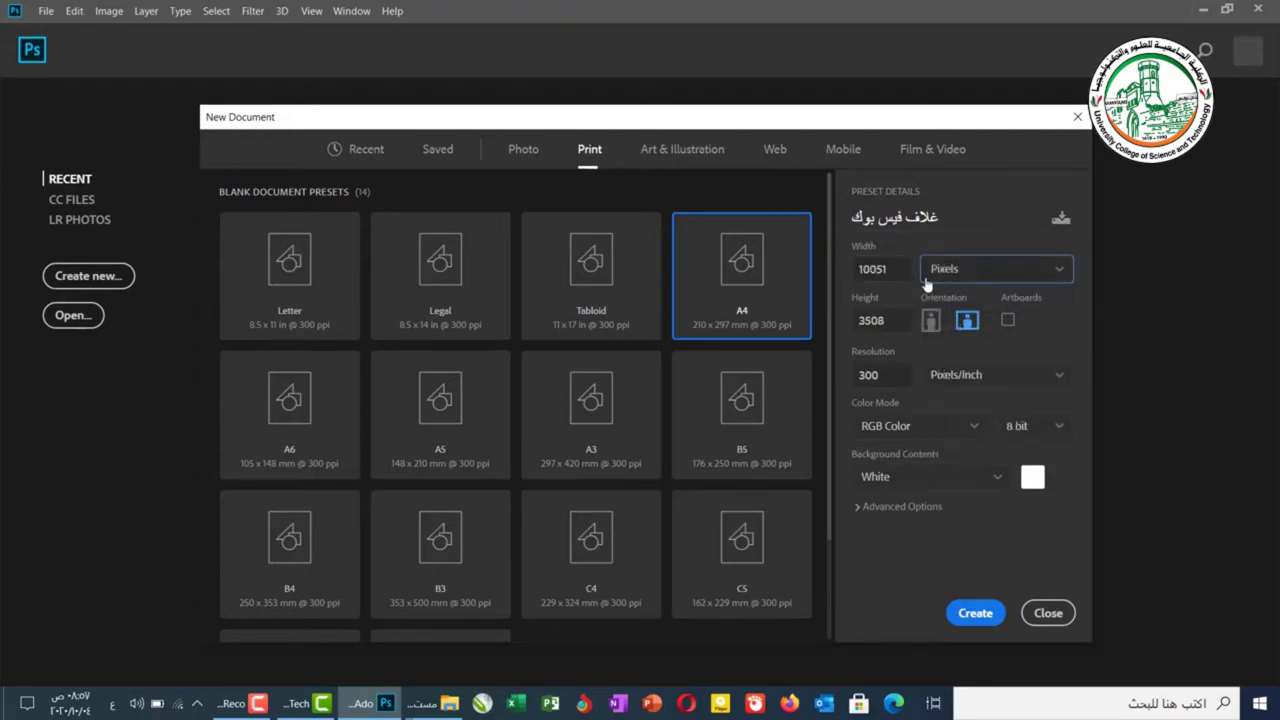
pyautogui.click(928, 281)
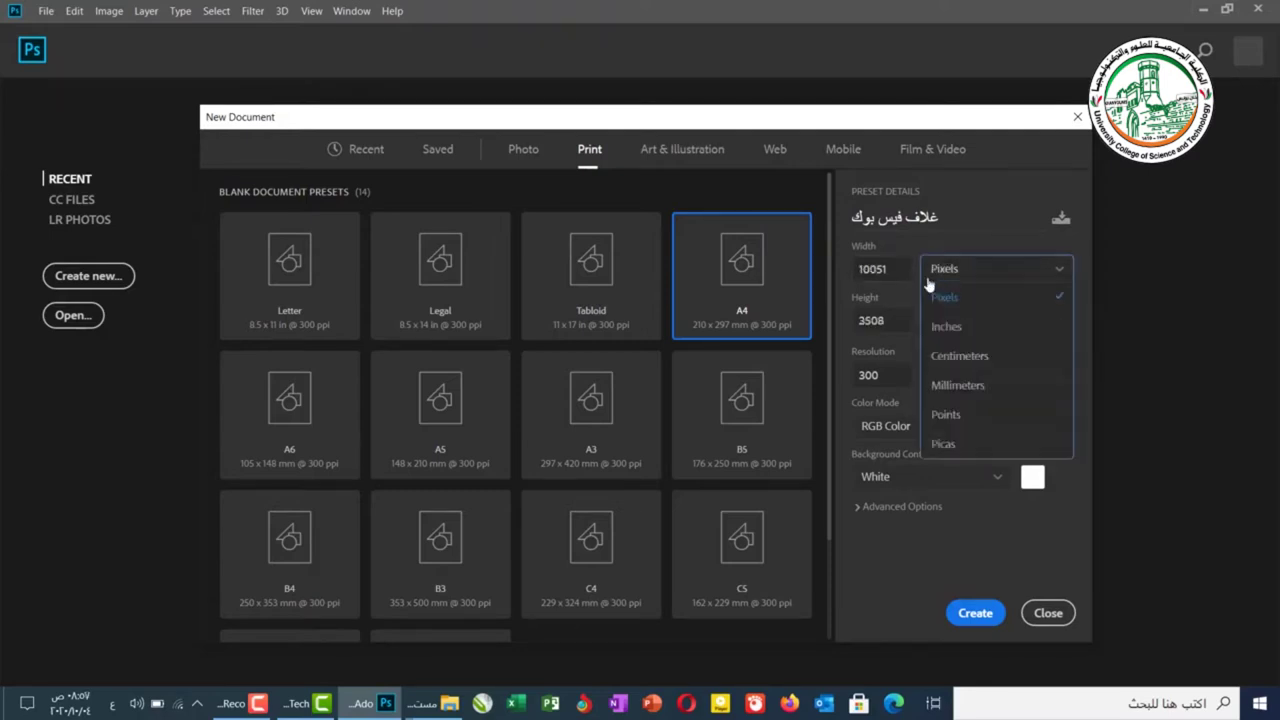
pyautogui.click(966, 385)
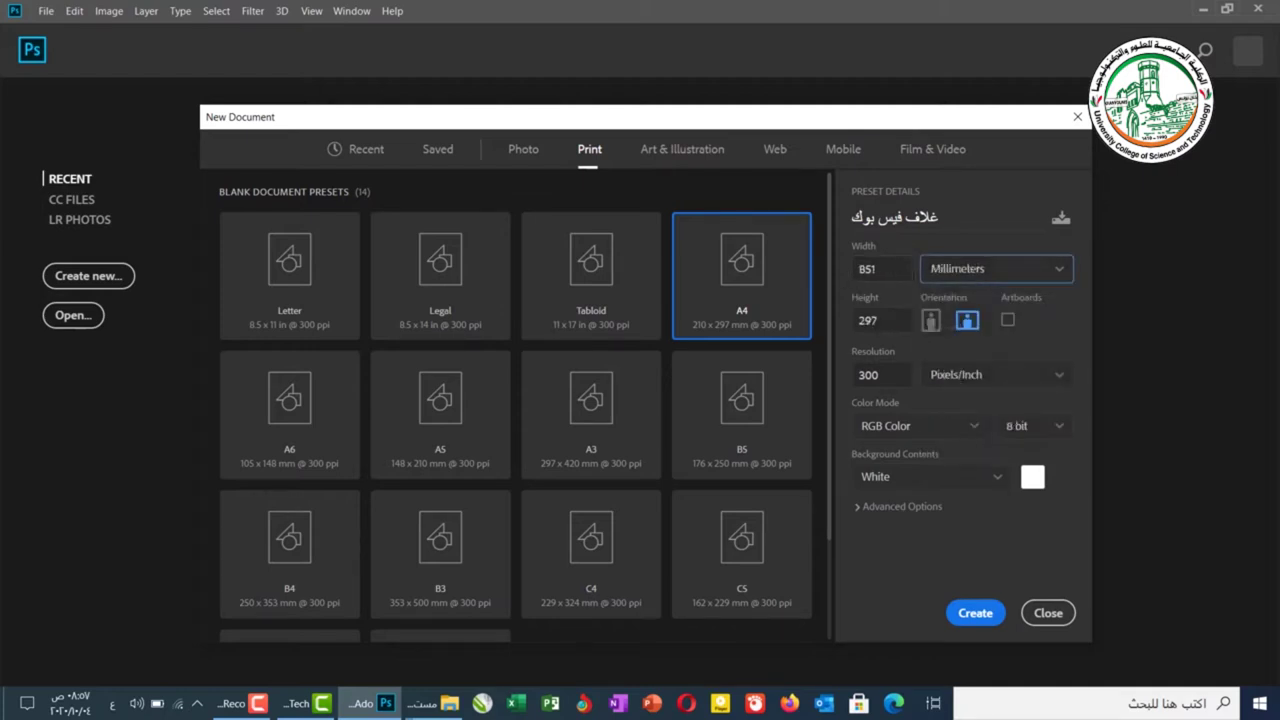
# Set the document size to 851 pixels wide by 315 pixels high, in landscape orientation.
pyautogui.click(956, 282)
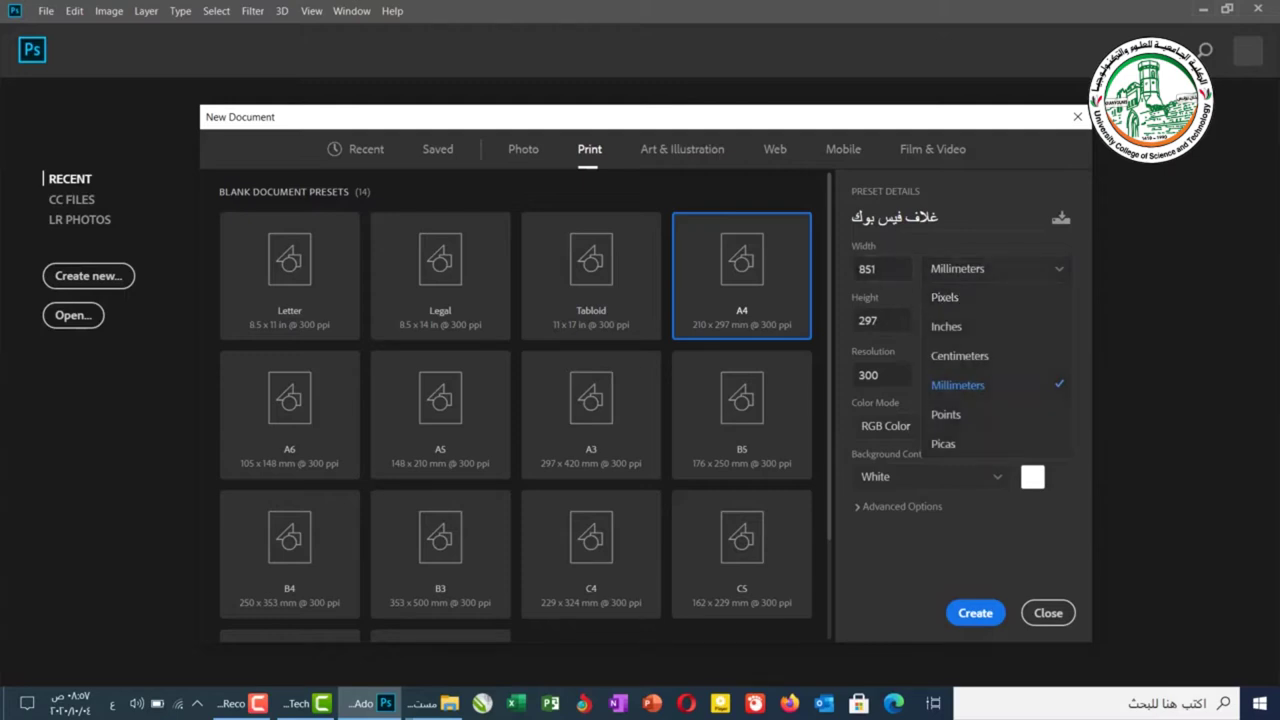
pyautogui.click(944, 297)
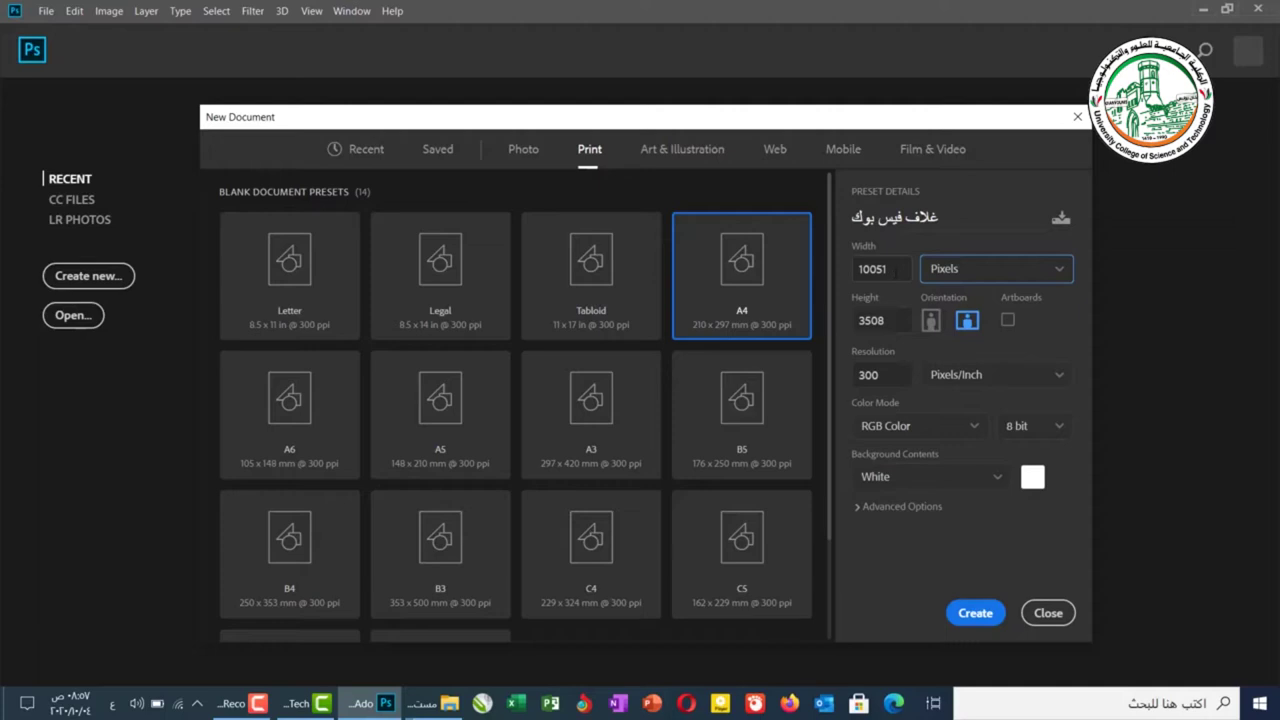
pyautogui.doubleClick(852, 269)
pyautogui.write('851')
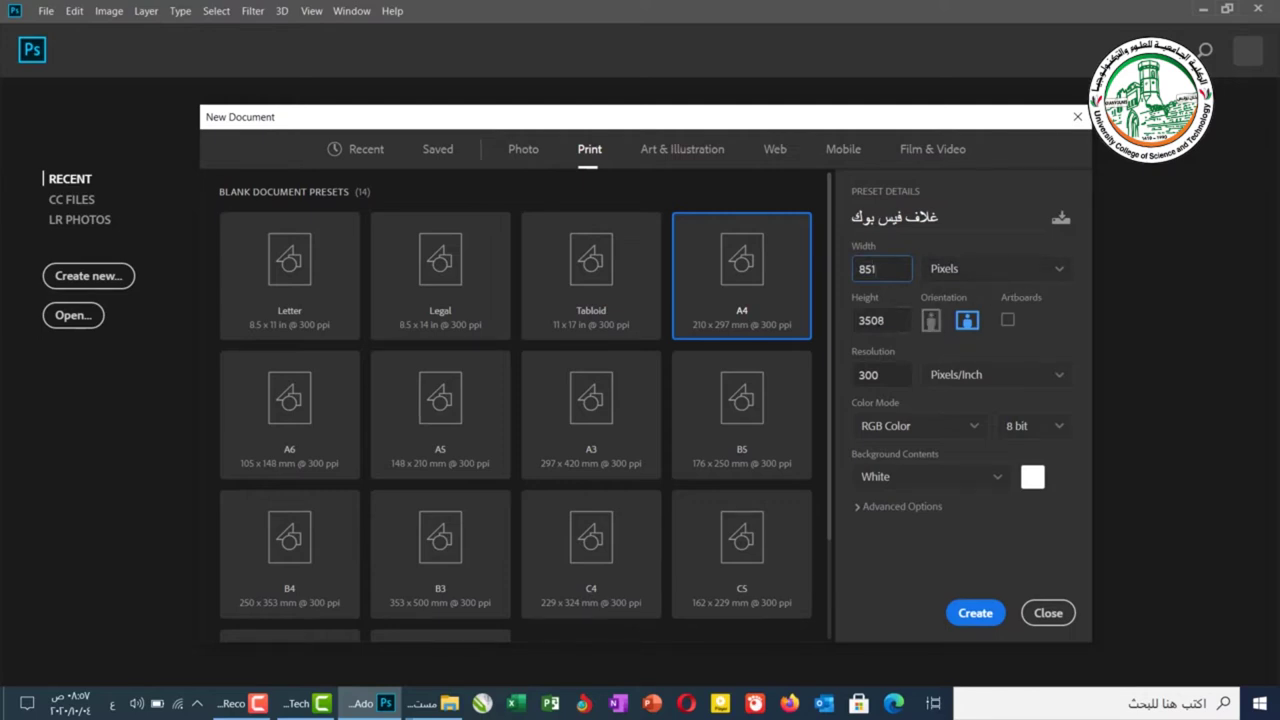
pyautogui.press('Tab')
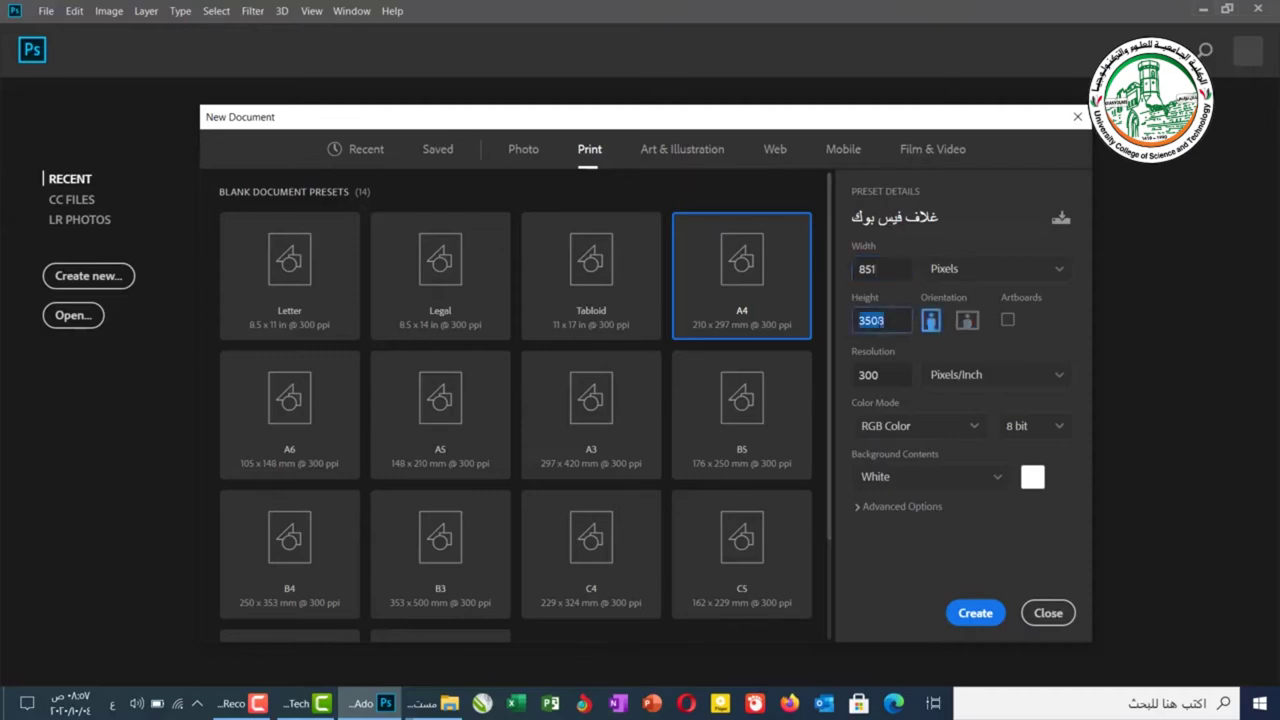
pyautogui.write('315')
pyautogui.click(967, 321)
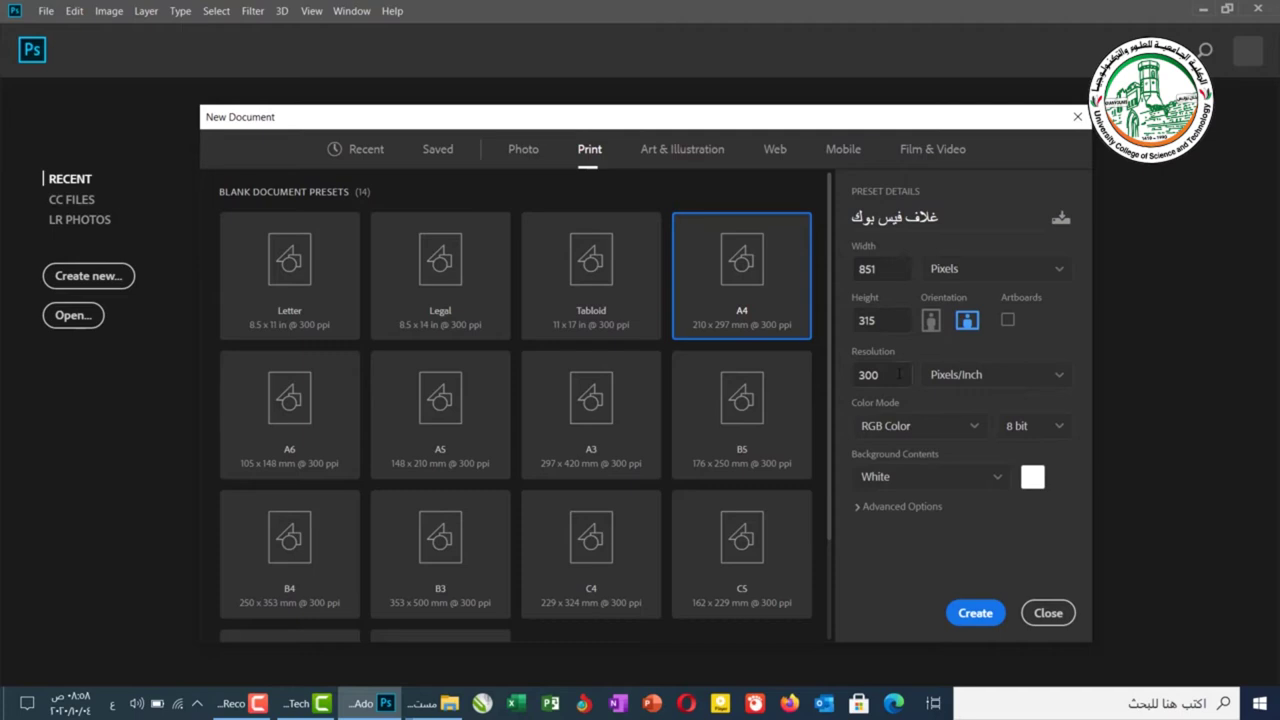
# Set the new document's resolution to 72 Pixels/Inch.
pyautogui.click(899, 374)
pyautogui.write('72')
pyautogui.click(939, 393)
pyautogui.click(1065, 375)
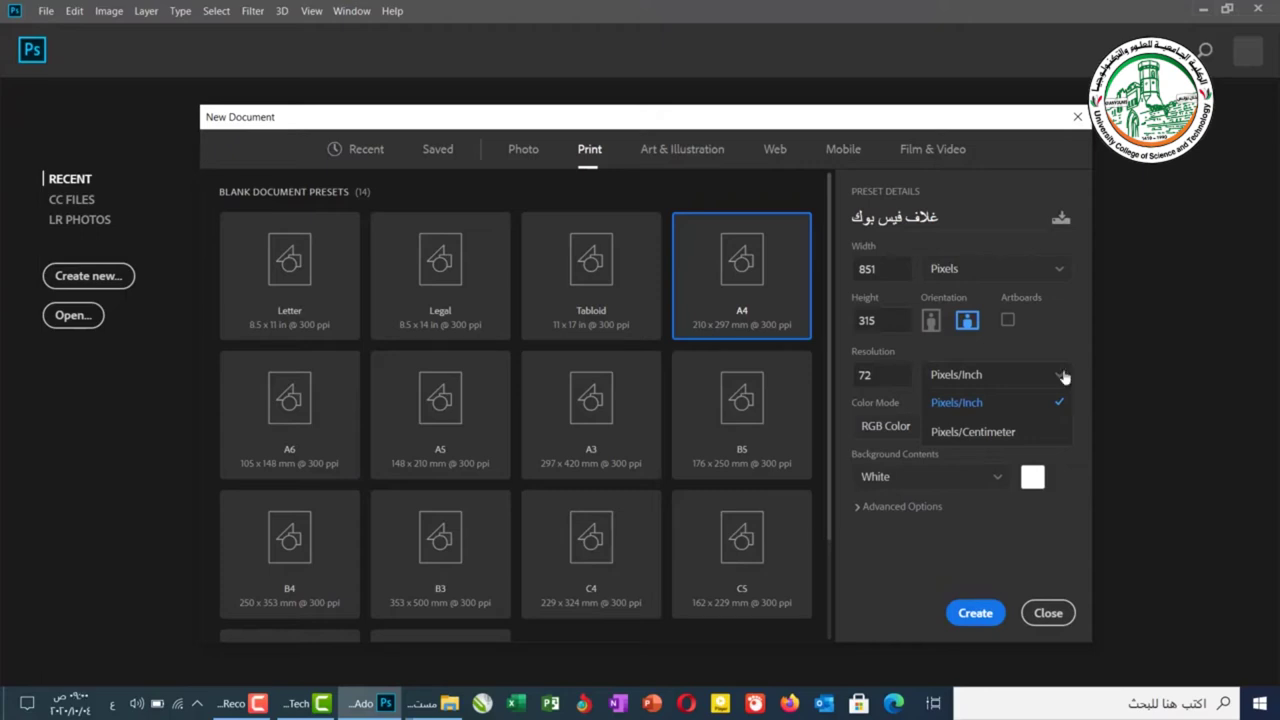
pyautogui.click(983, 400)
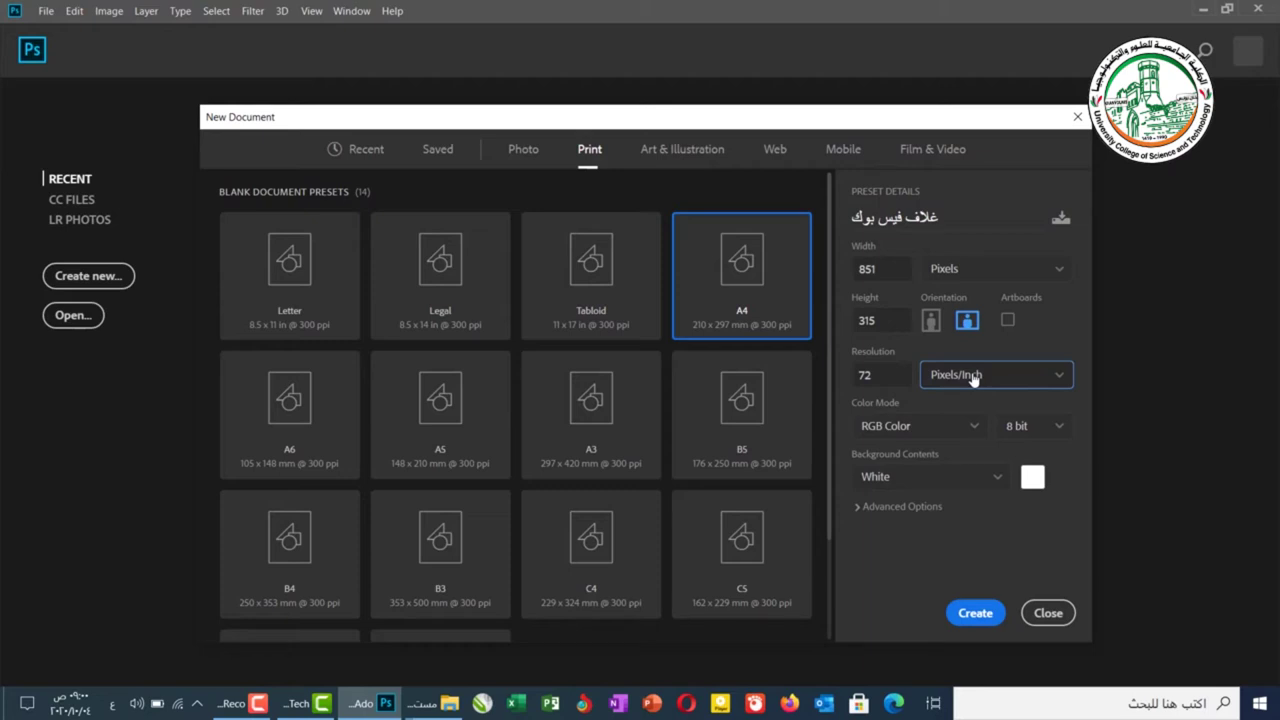
# Switch to the folder of lesson images, open image 1 and examine images 1 to 3 illustrating PPI and DPI resolution.
pyautogui.moveTo(403, 708)
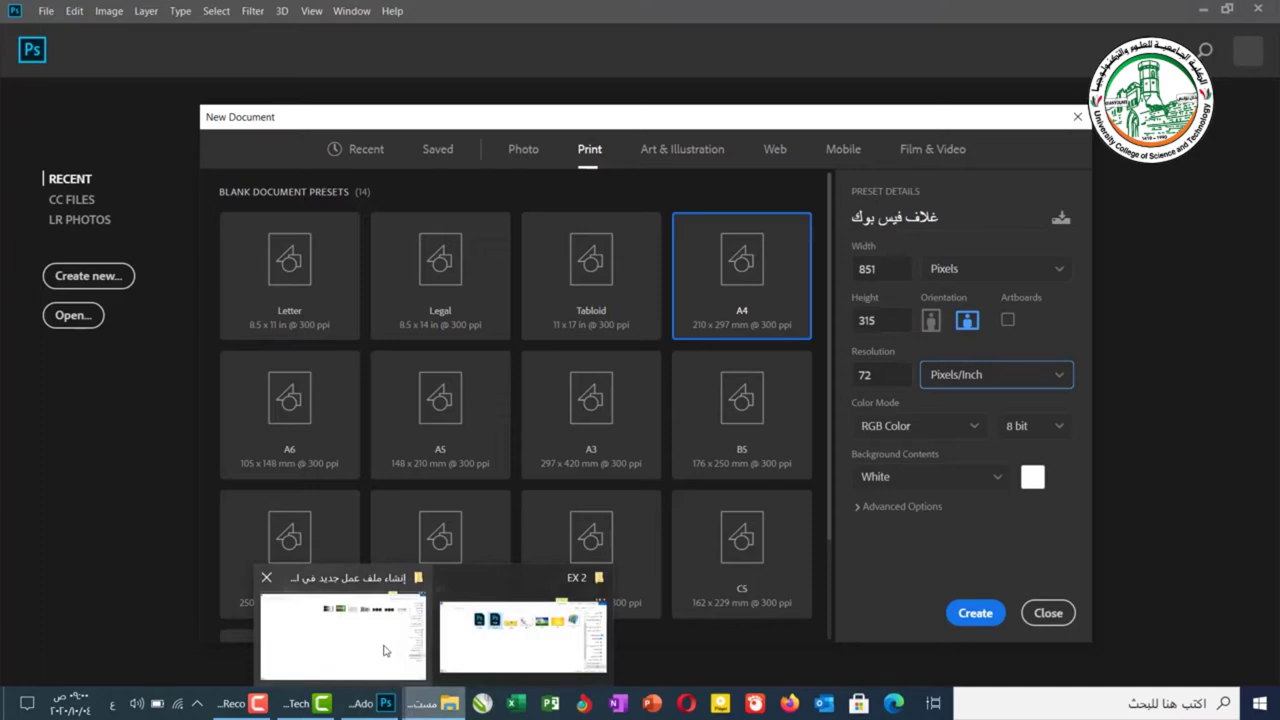
pyautogui.click(388, 654)
pyautogui.click(1090, 135)
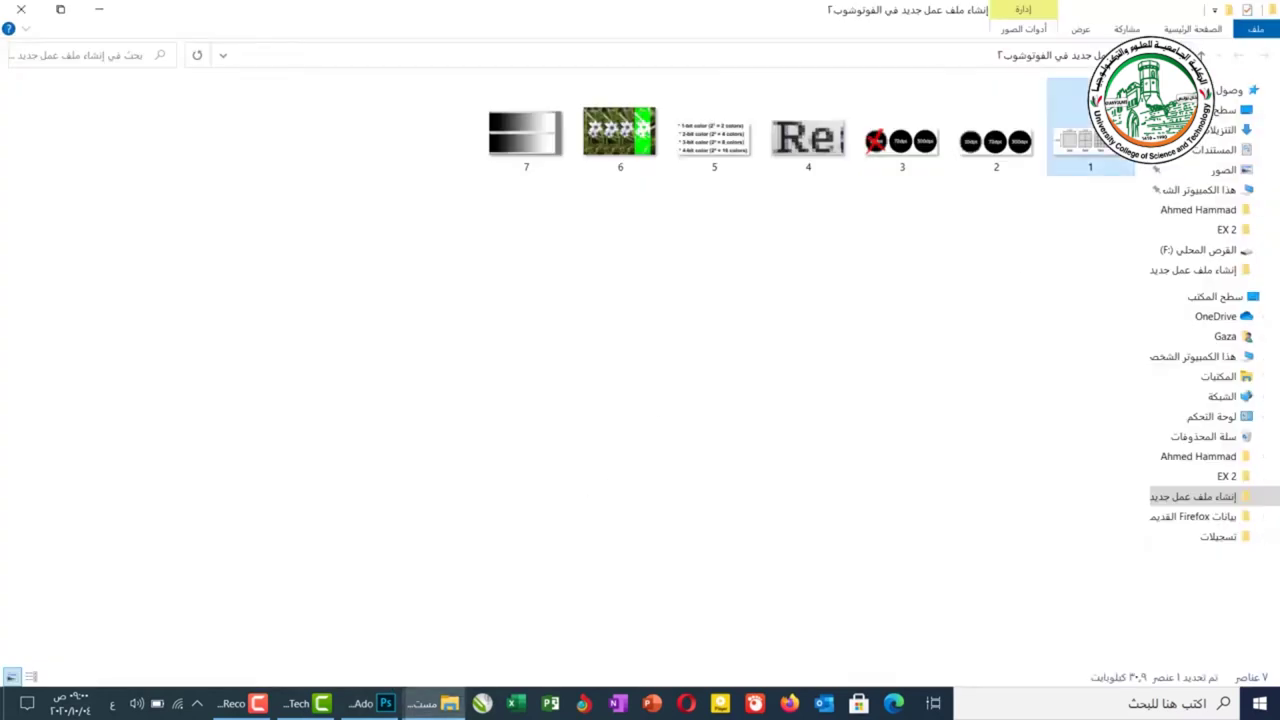
pyautogui.press('Return')
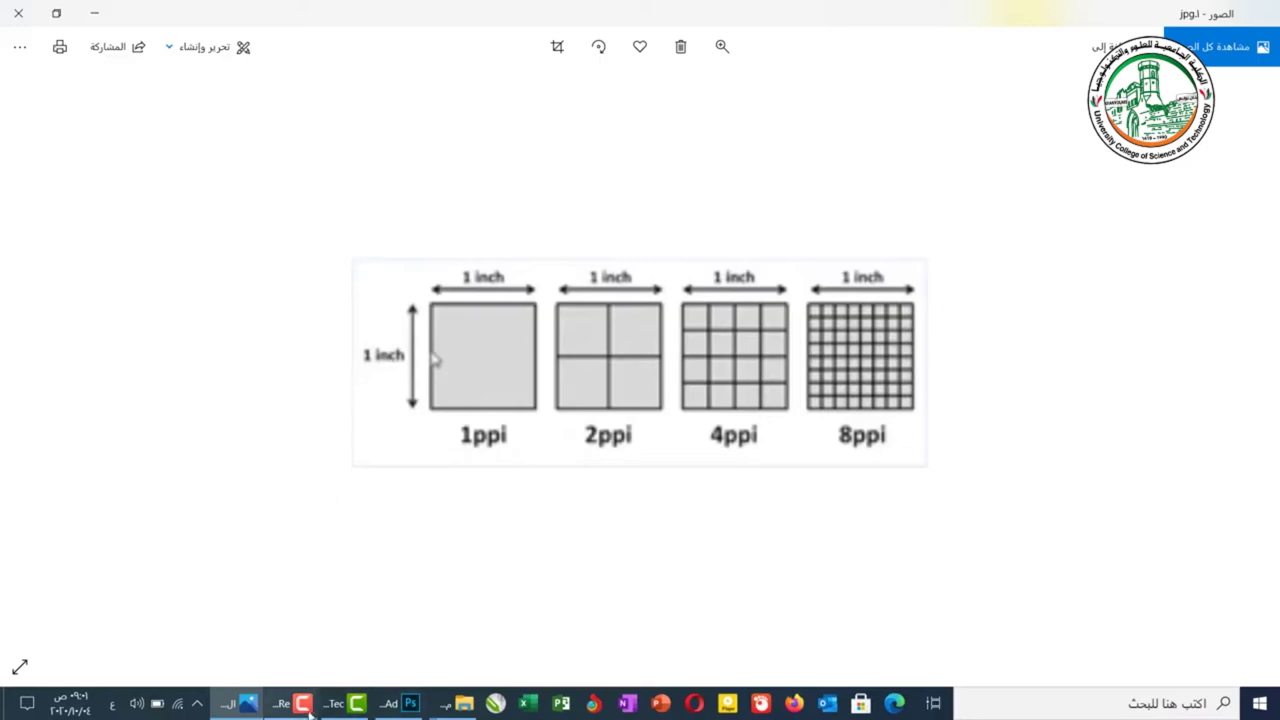
pyautogui.click(233, 704)
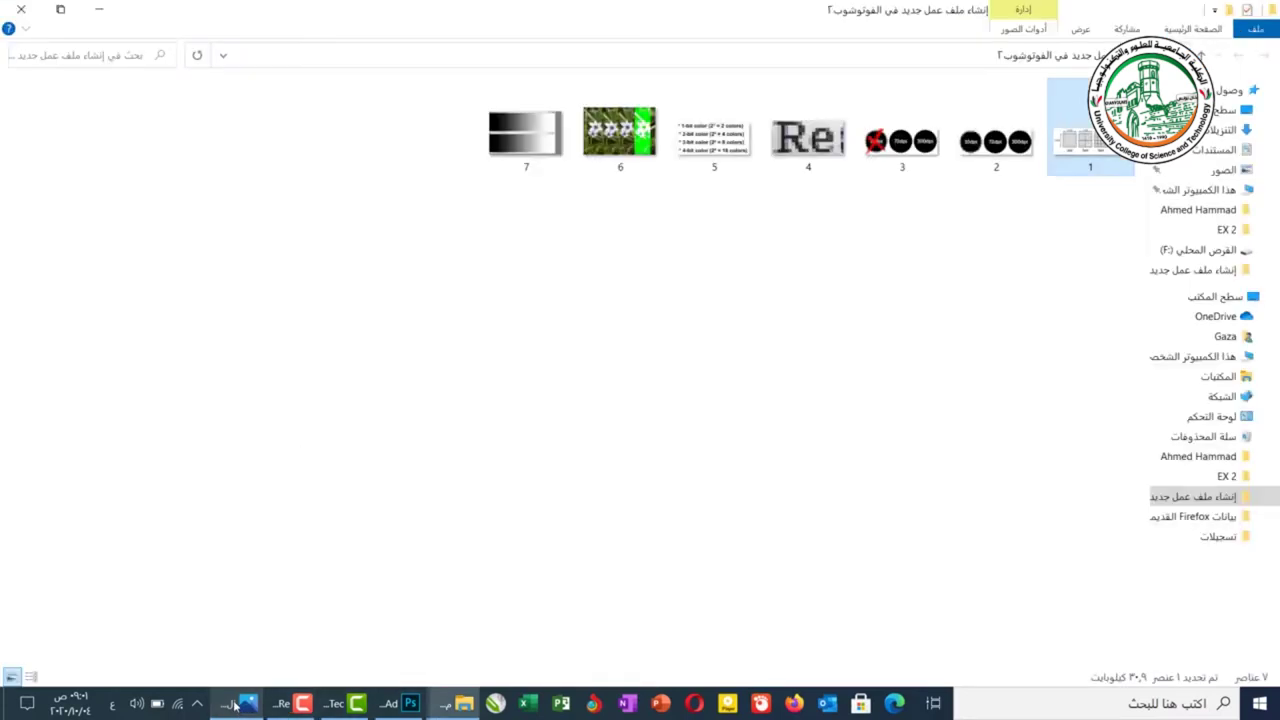
pyautogui.click(233, 704)
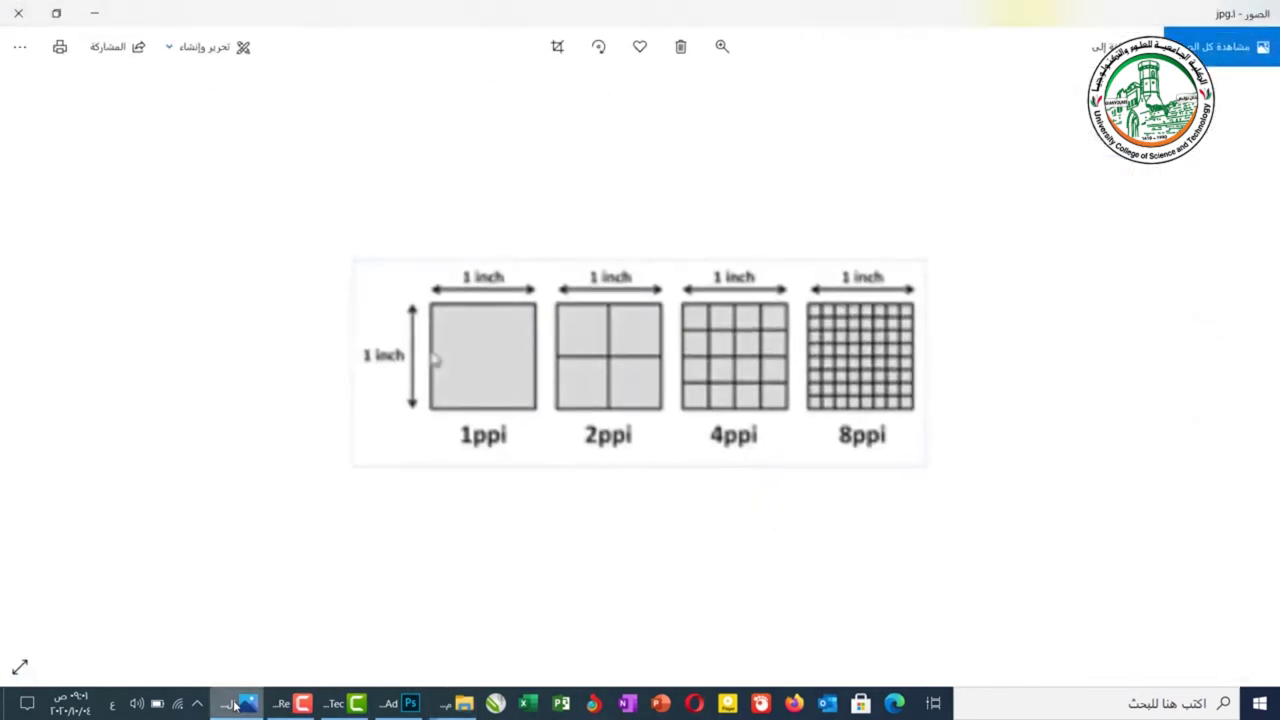
pyautogui.press('Right')
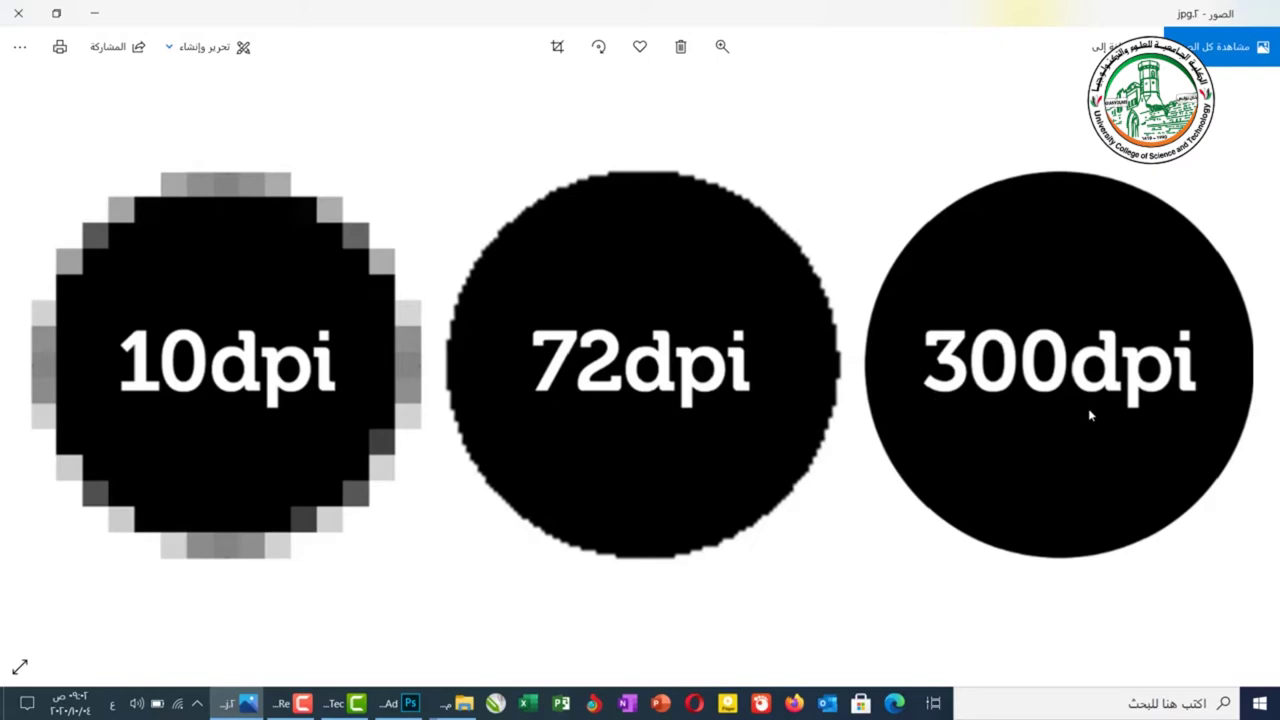
pyautogui.moveTo(1216, 410)
pyautogui.press('Right')
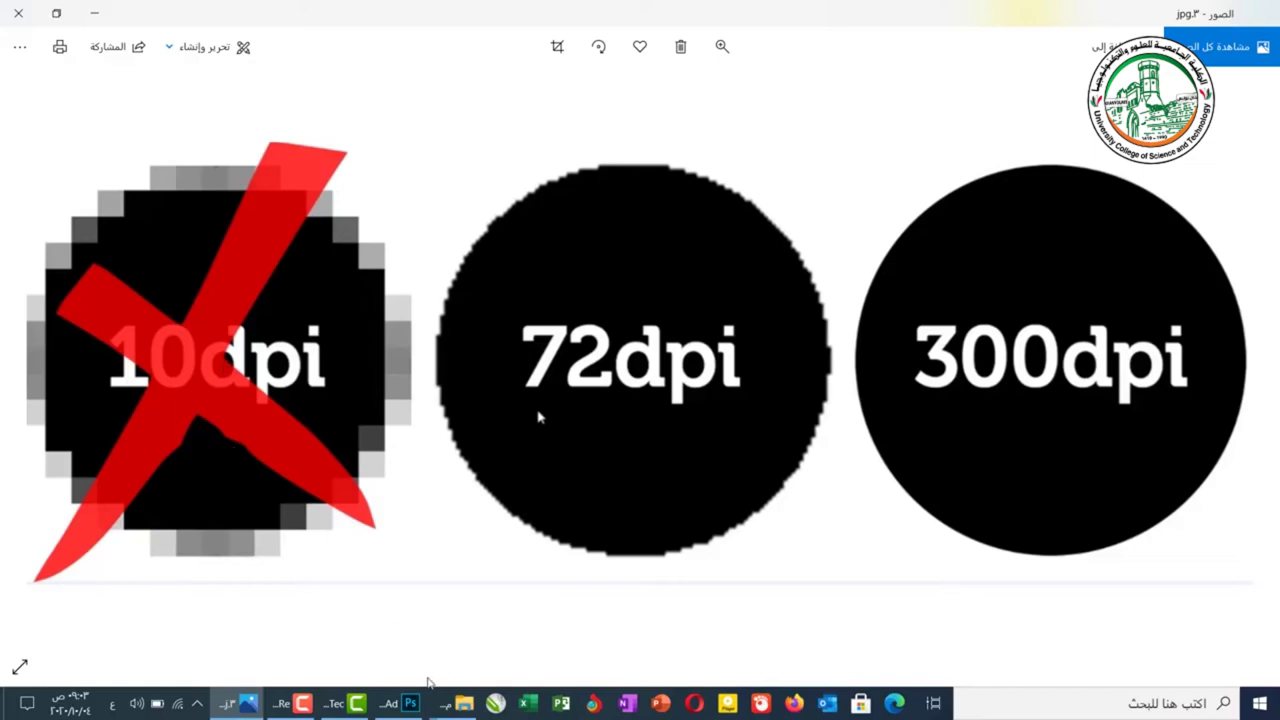
# Switch back to Photoshop, review the new document's color modes while keeping RGB Color, and show the bit depth options.
pyautogui.click(410, 703)
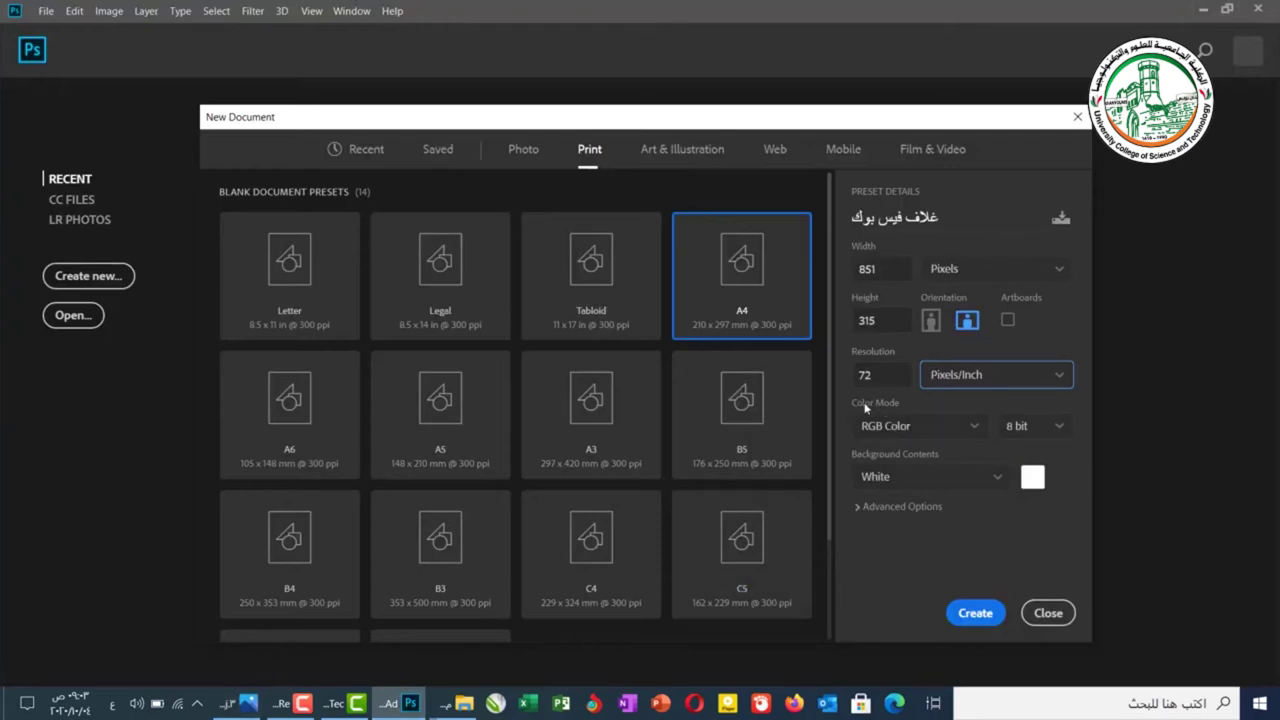
pyautogui.click(979, 429)
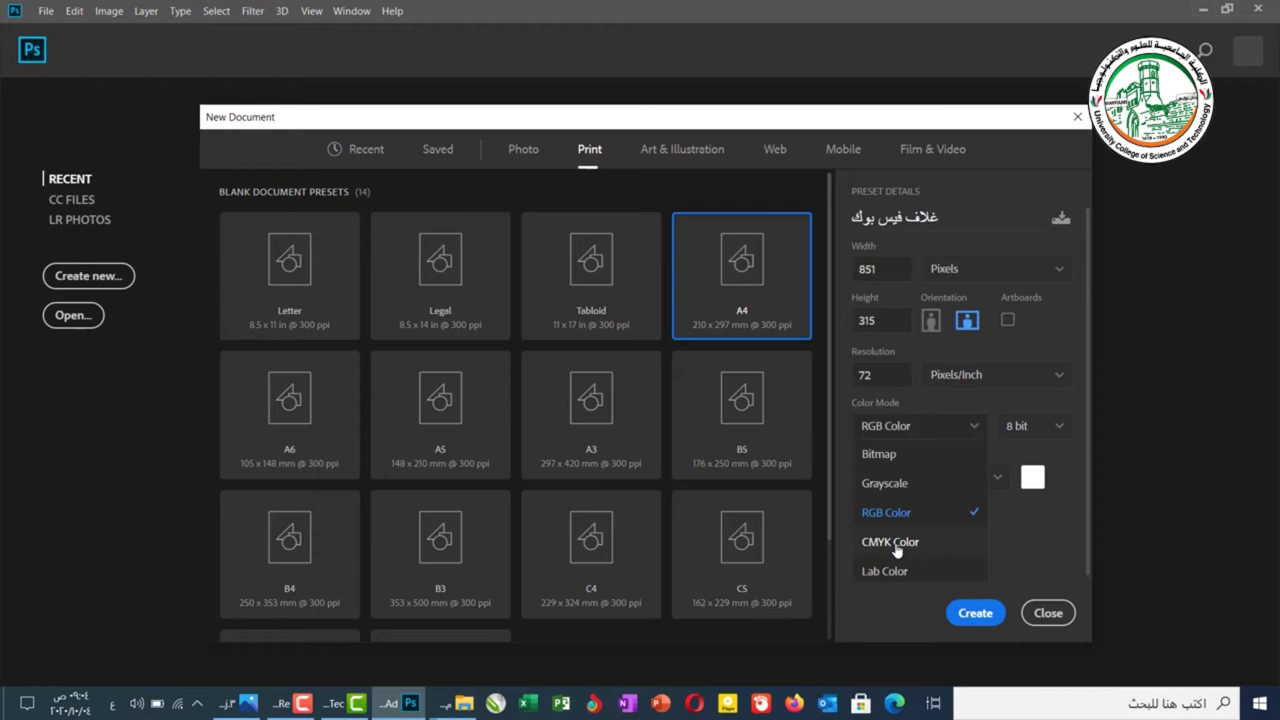
pyautogui.click(985, 513)
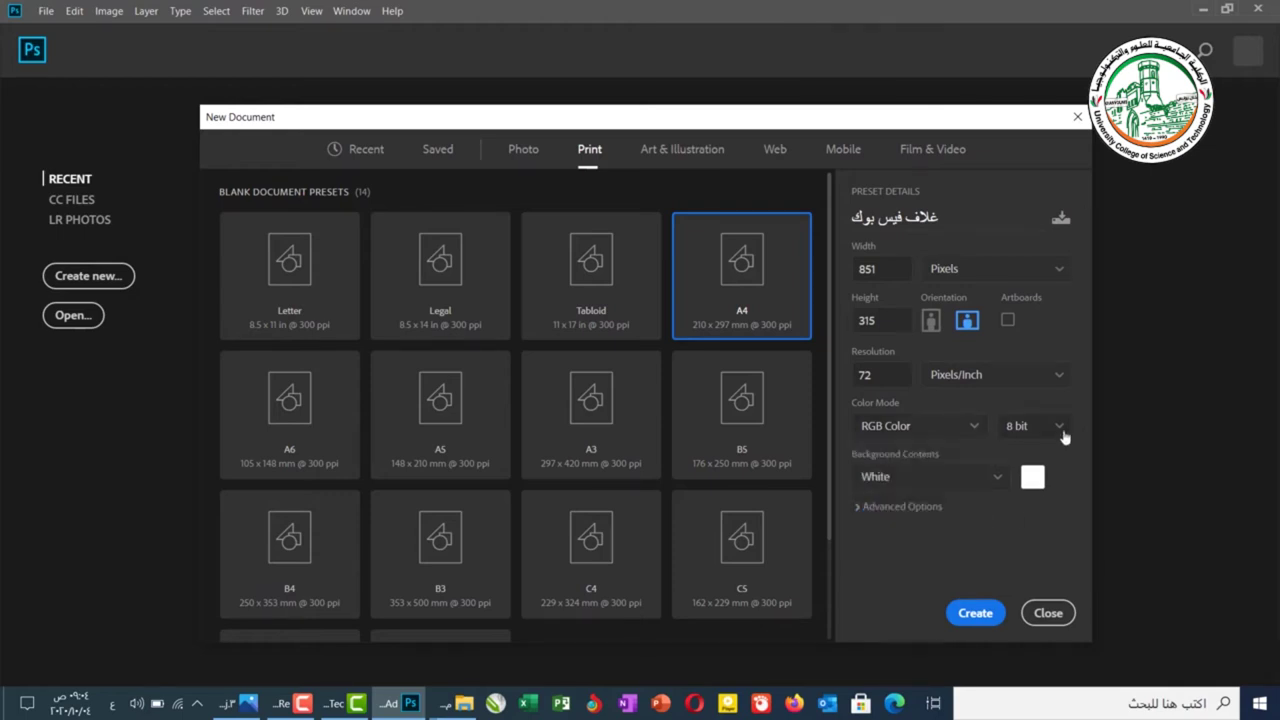
pyautogui.click(1063, 430)
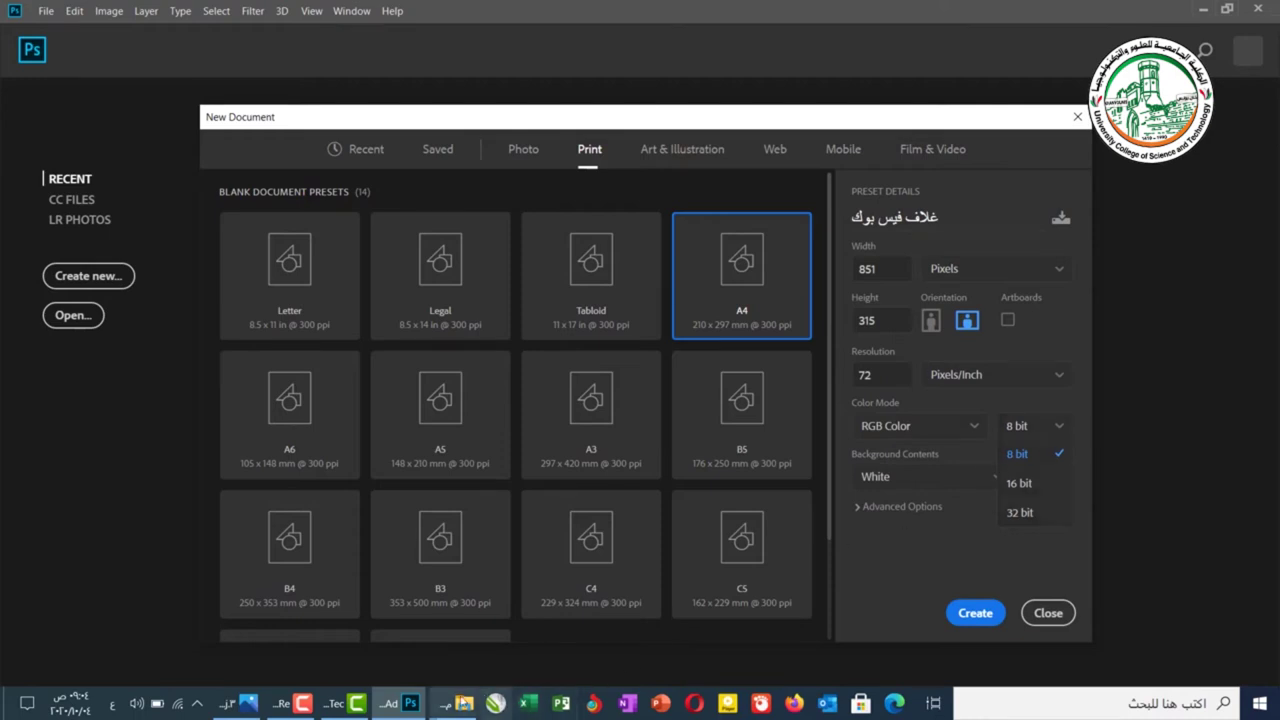
# Switch to the Photos app and examine images 4 to 7 illustrating pixels, bit depth and gradients.
pyautogui.click(237, 704)
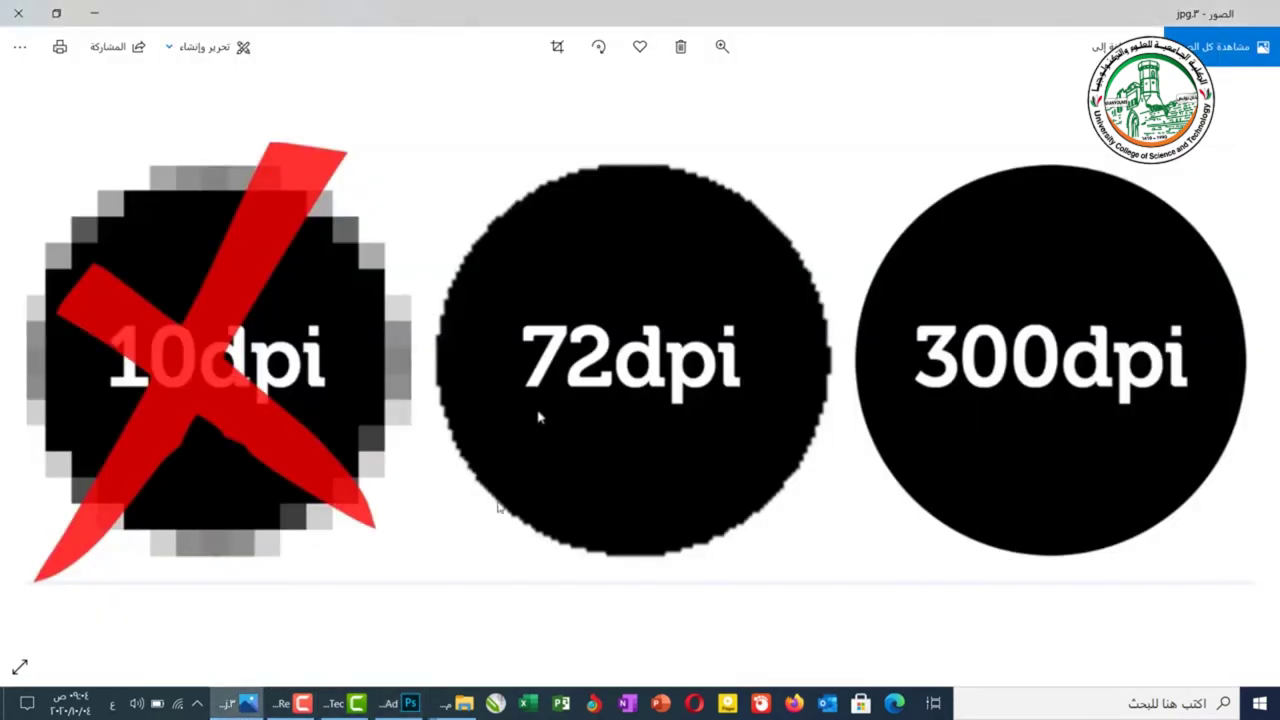
pyautogui.press('Right')
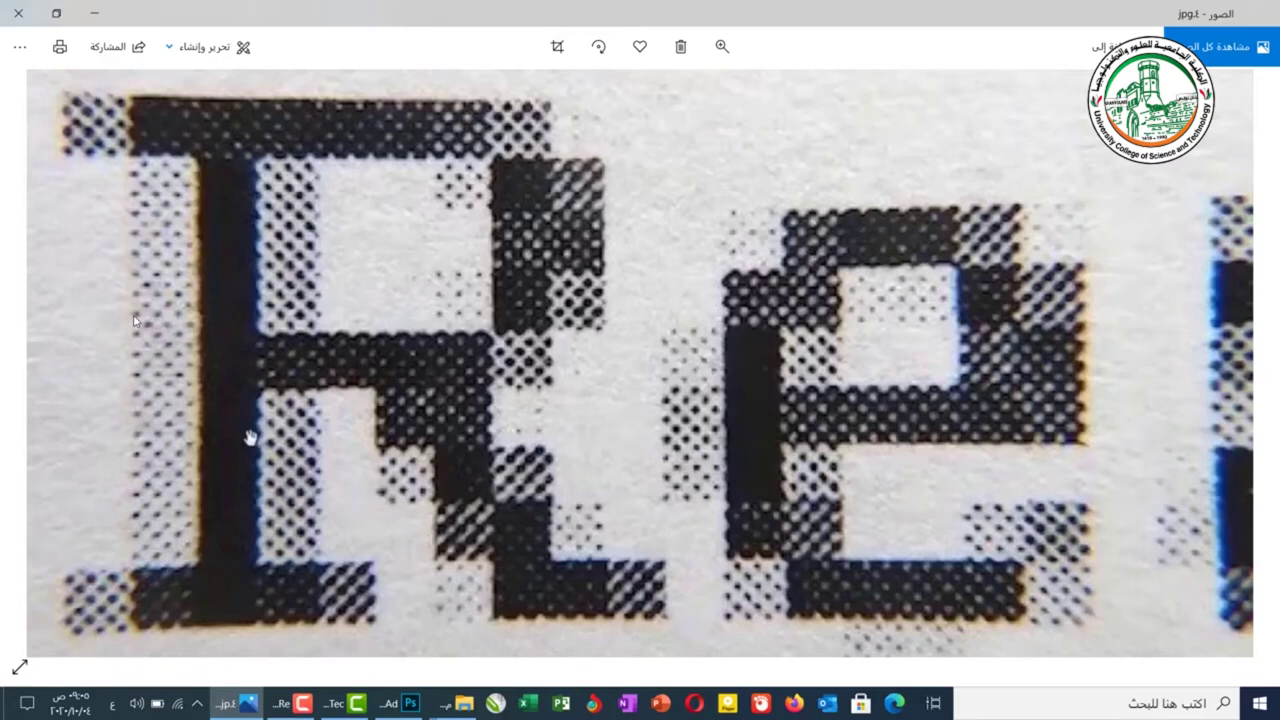
pyautogui.press('Right')
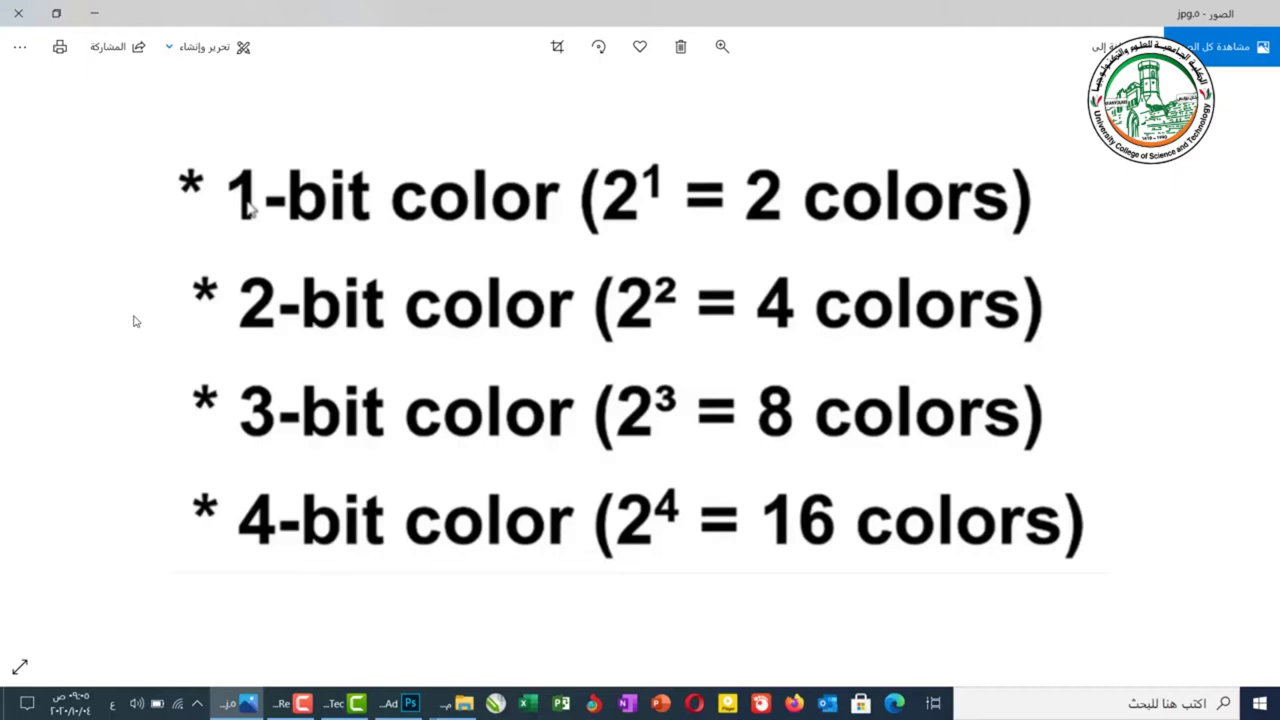
pyautogui.press('Right')
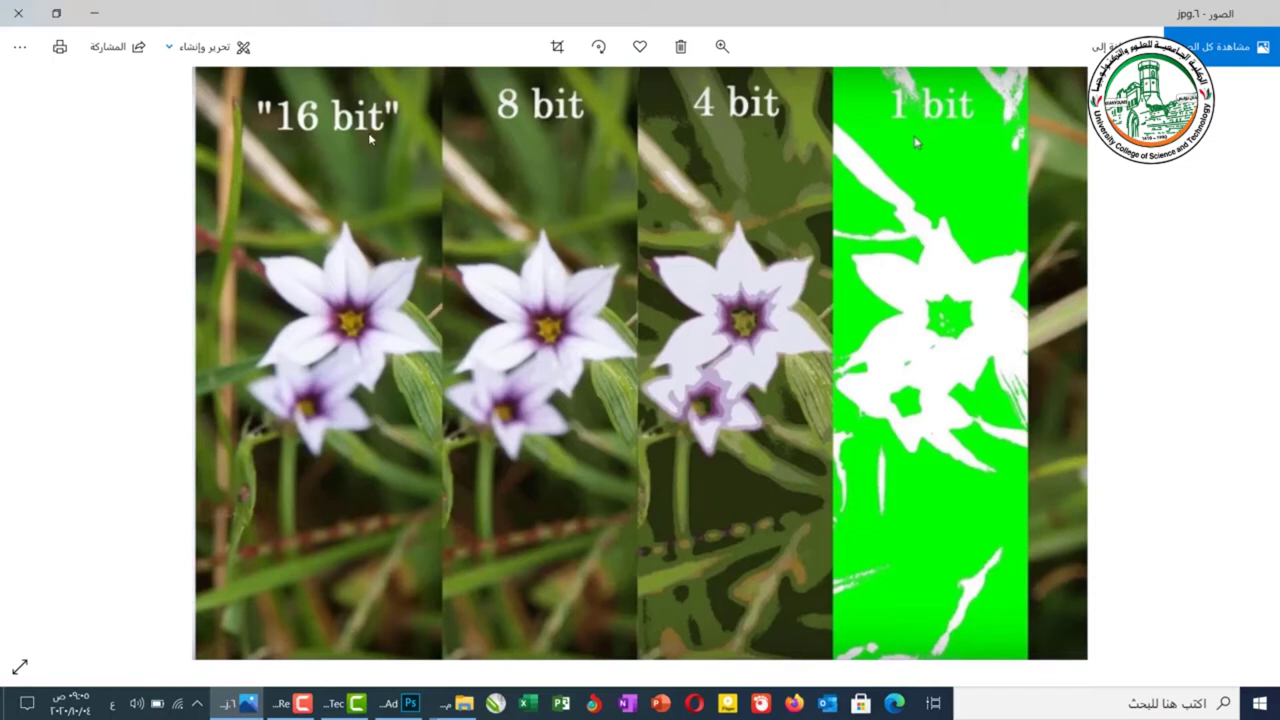
pyautogui.press('Right')
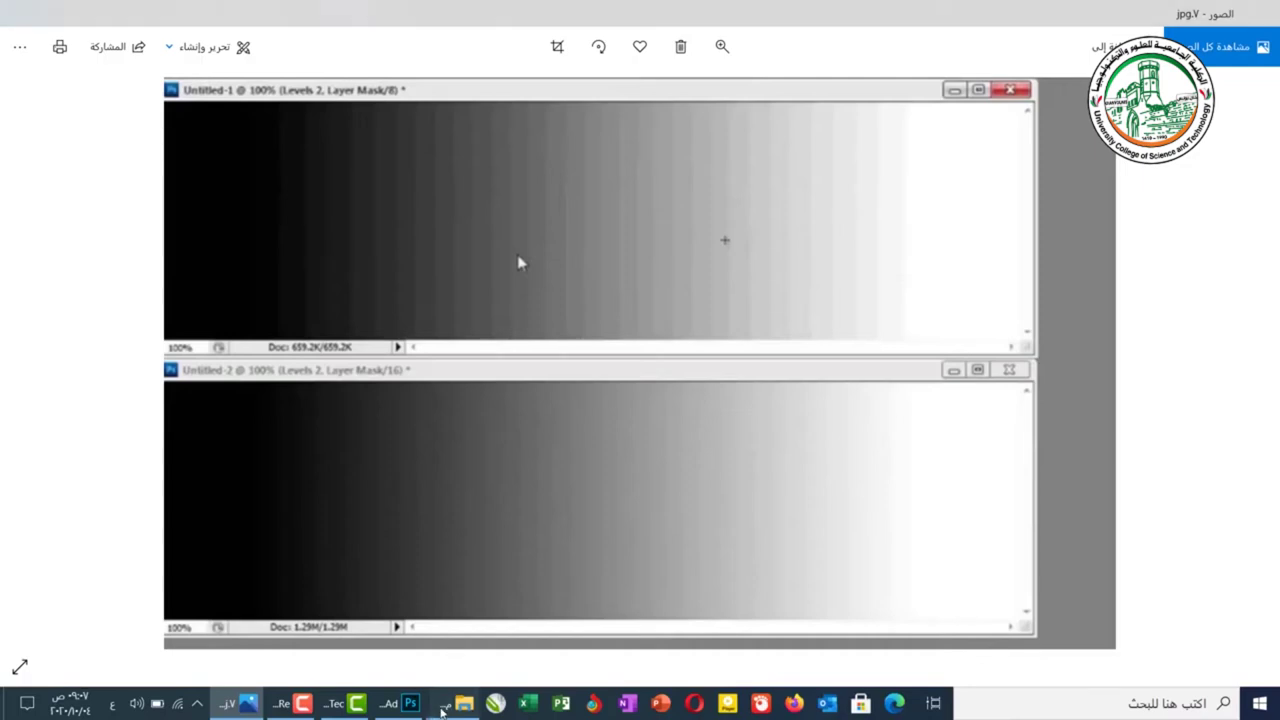
# Open غلاف16.psd from the EX 2 folder in Photoshop and close the New Document dialog without creating a document.
pyautogui.moveTo(443, 706)
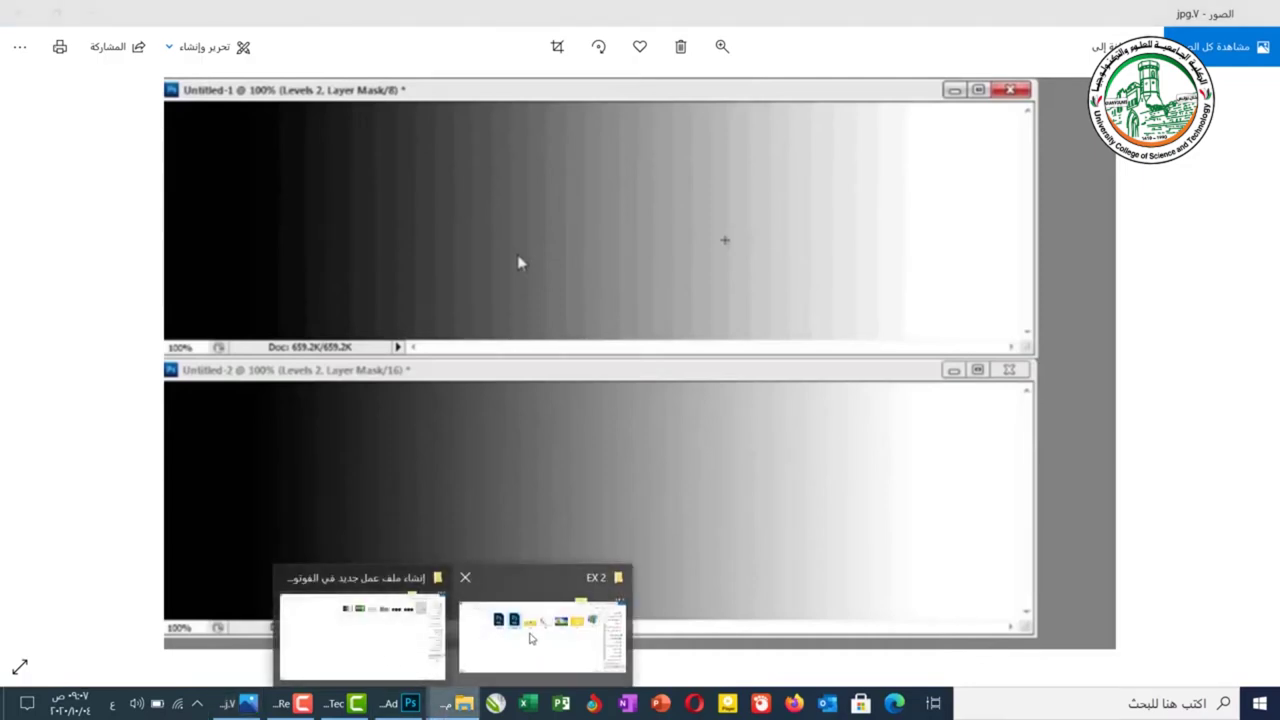
pyautogui.click(532, 638)
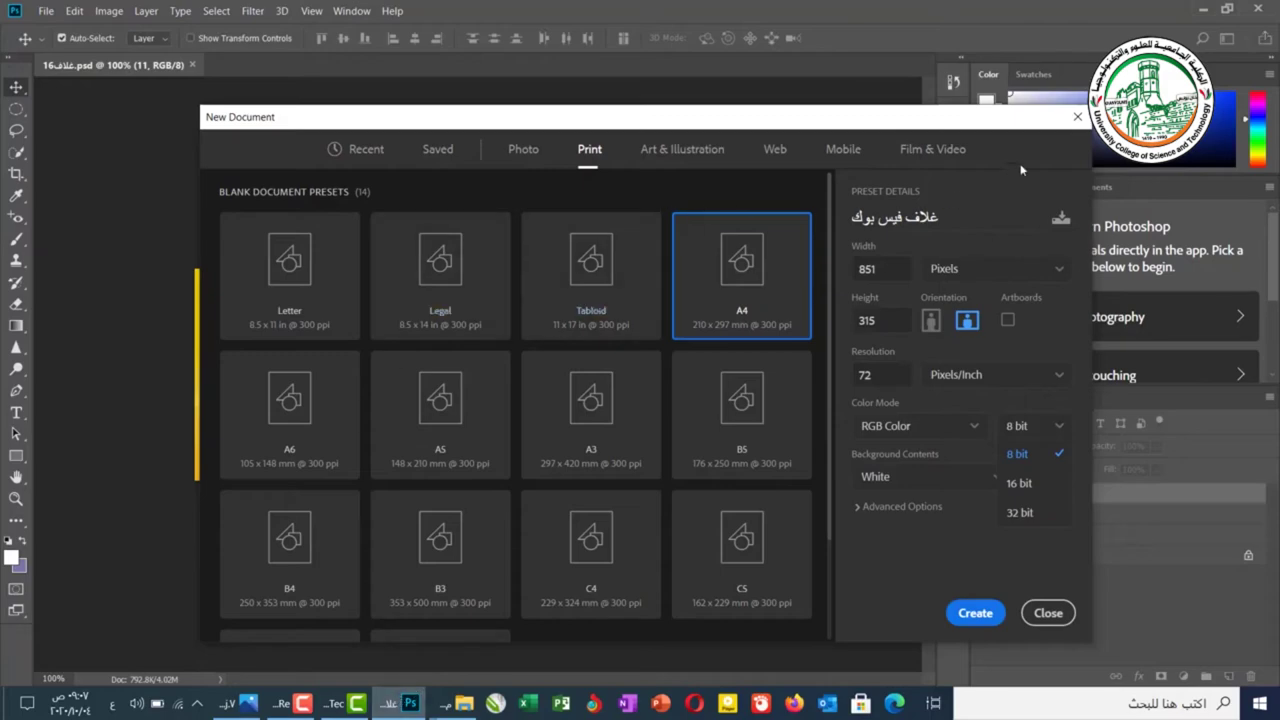
pyautogui.click(1076, 119)
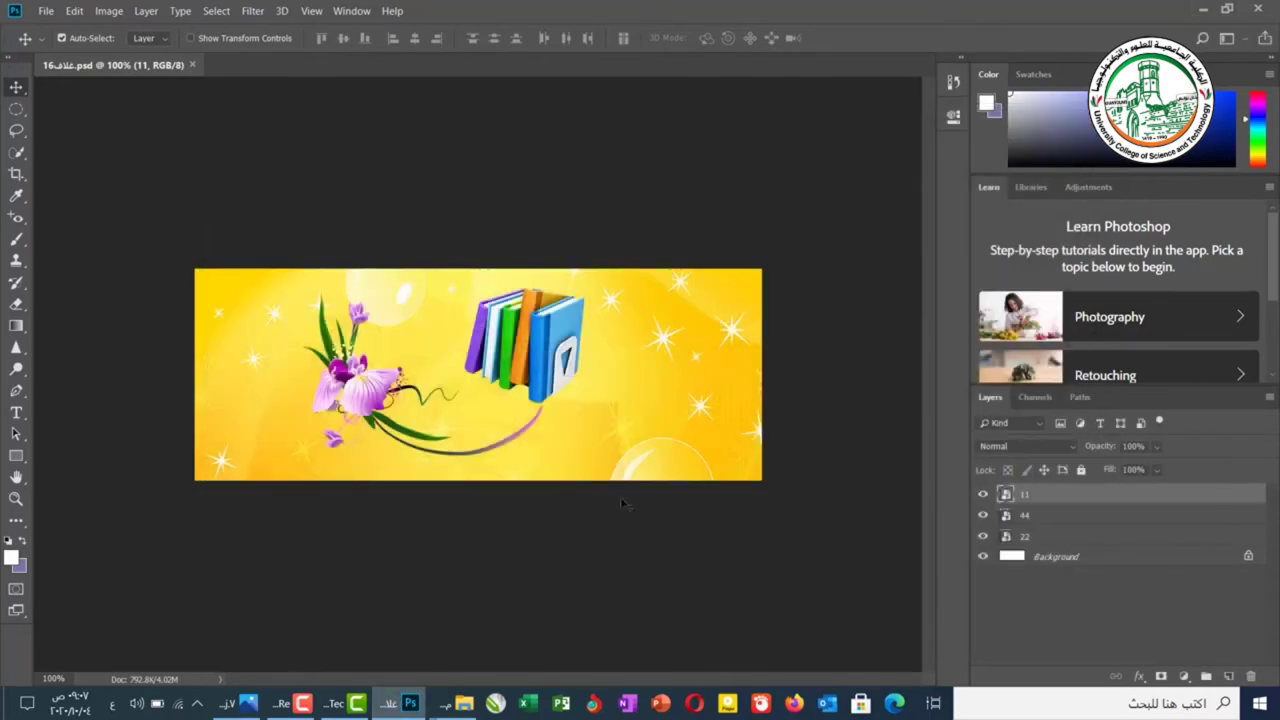
# Open غلاف32.psd from the EX 2 folder in Photoshop.
pyautogui.moveTo(455, 706)
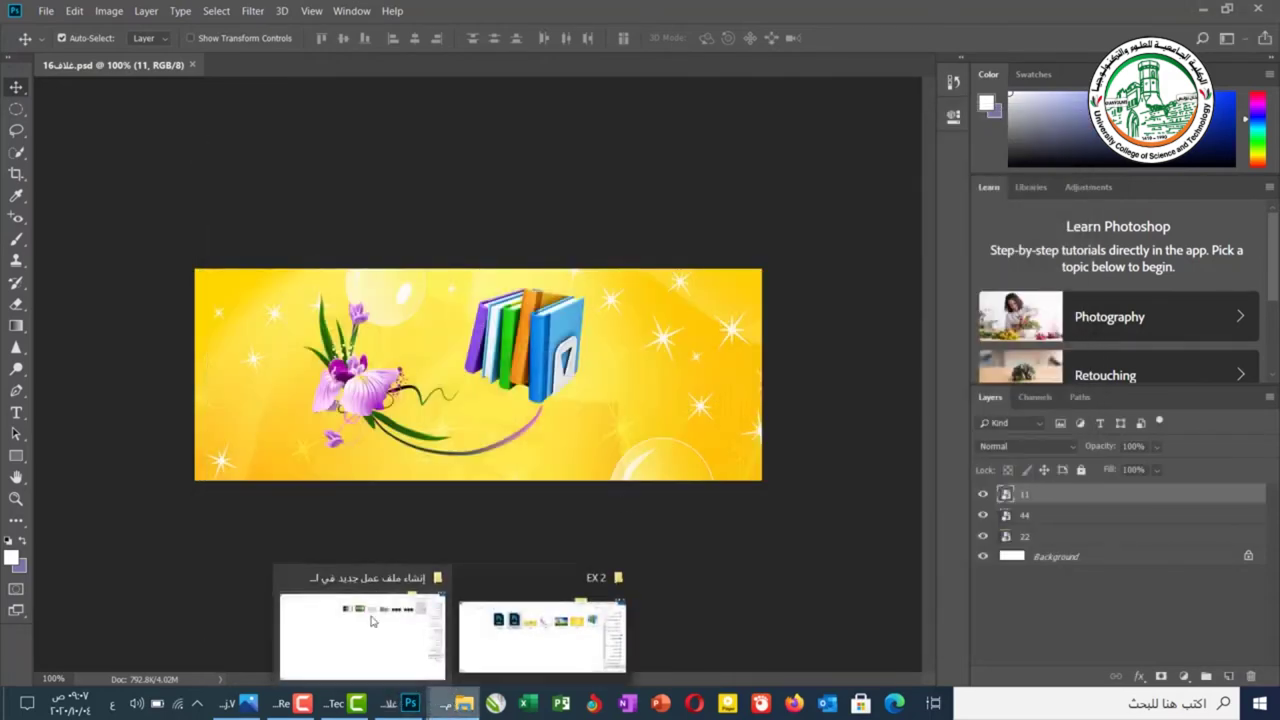
pyautogui.click(508, 634)
pyautogui.doubleClick(218, 160)
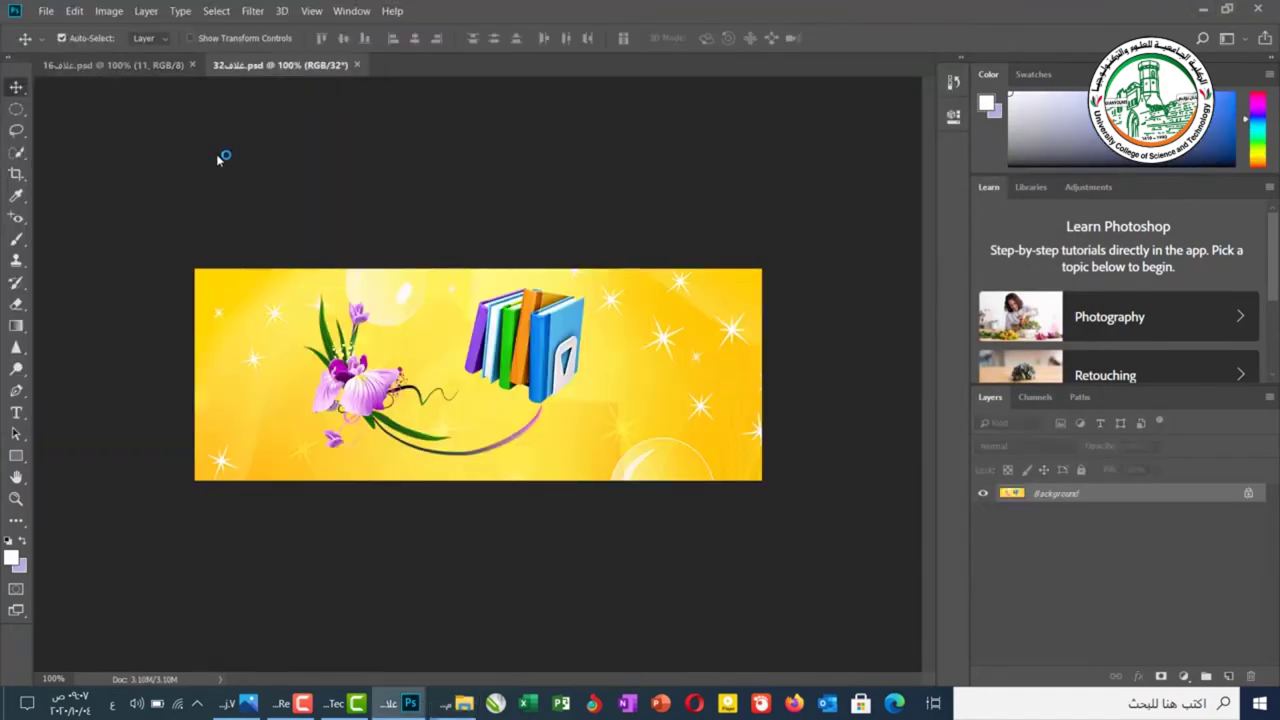
# Check the color mode and bits-per-channel settings of غلاف16.psd and of غلاف32.psd.
pyautogui.click(85, 72)
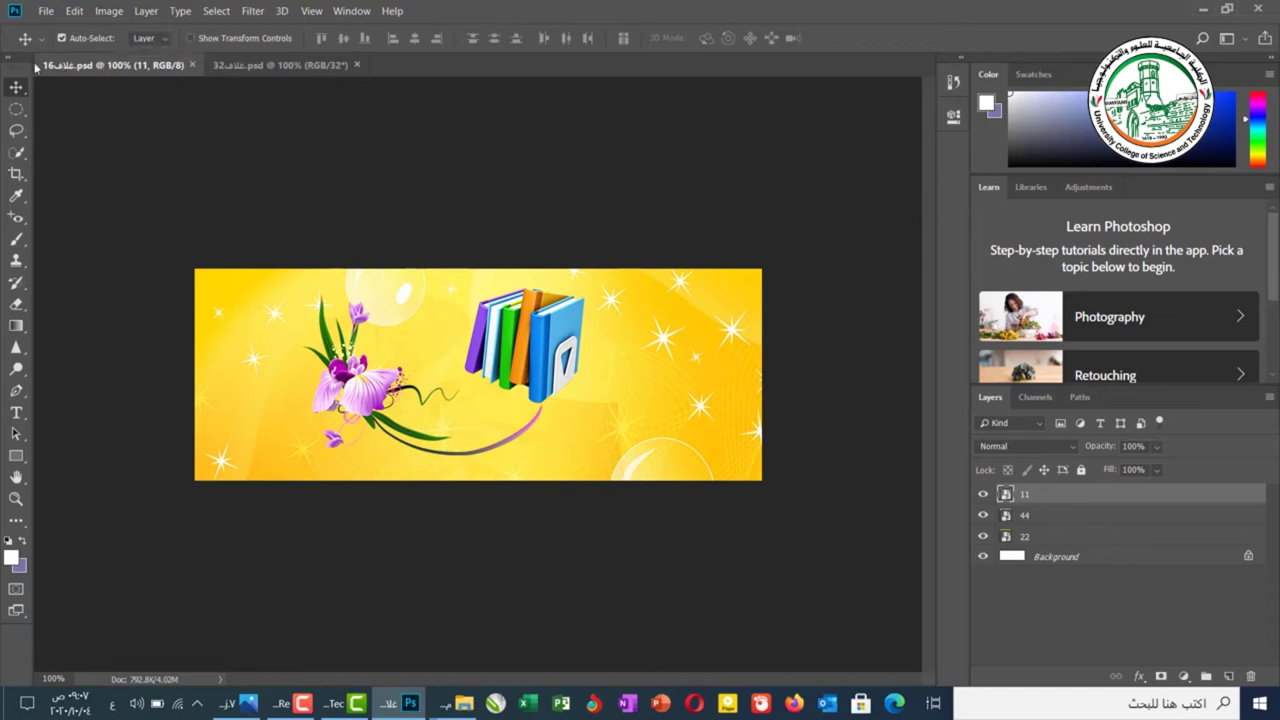
pyautogui.click(107, 17)
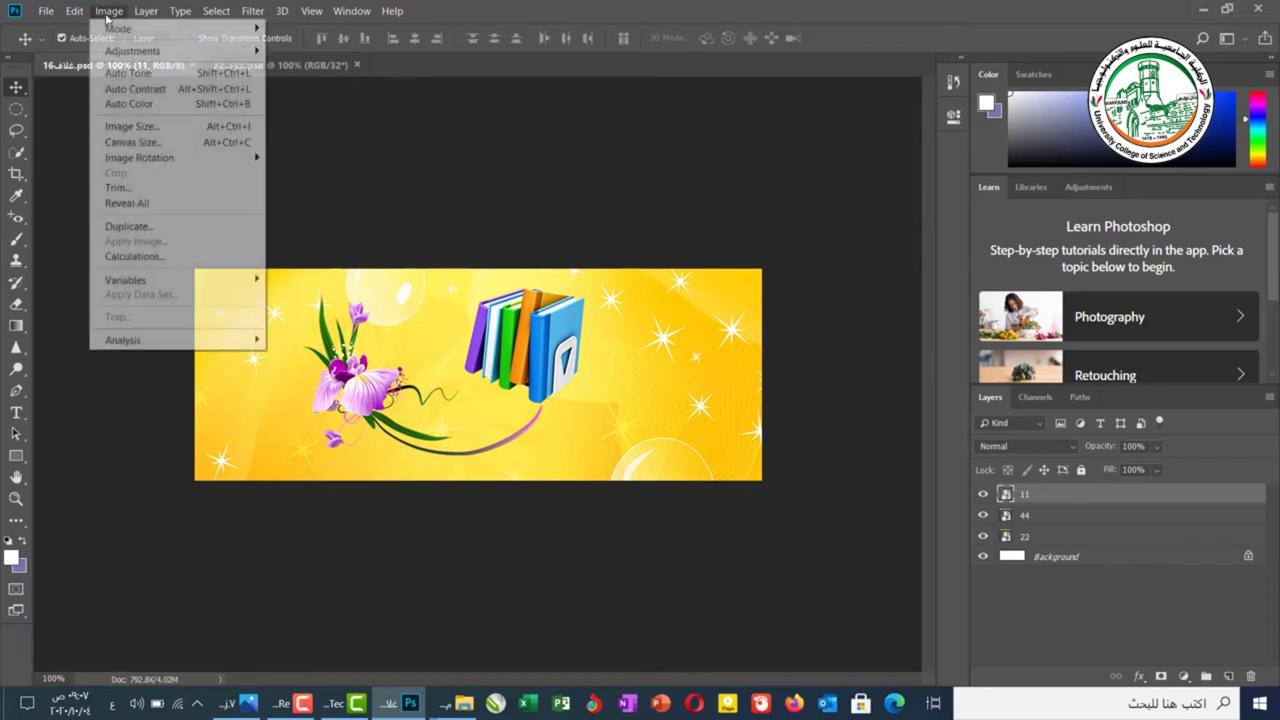
pyautogui.moveTo(256, 31)
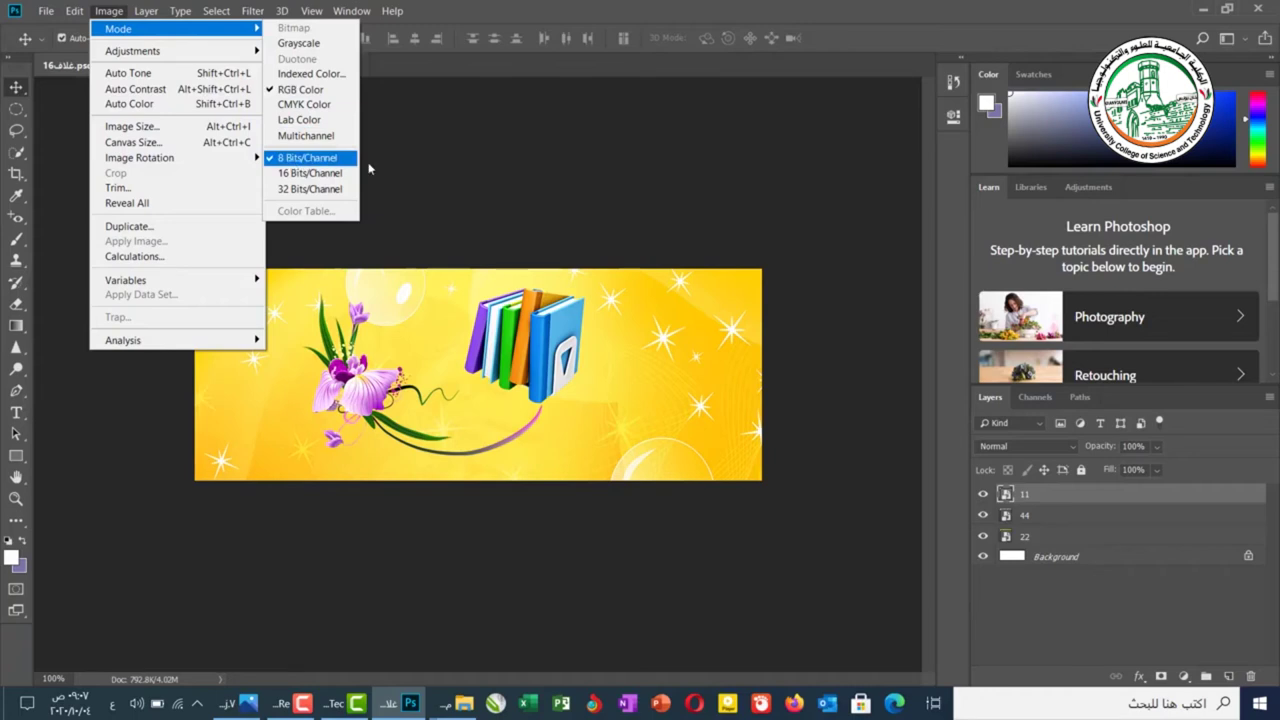
pyautogui.click(456, 164)
pyautogui.click(265, 66)
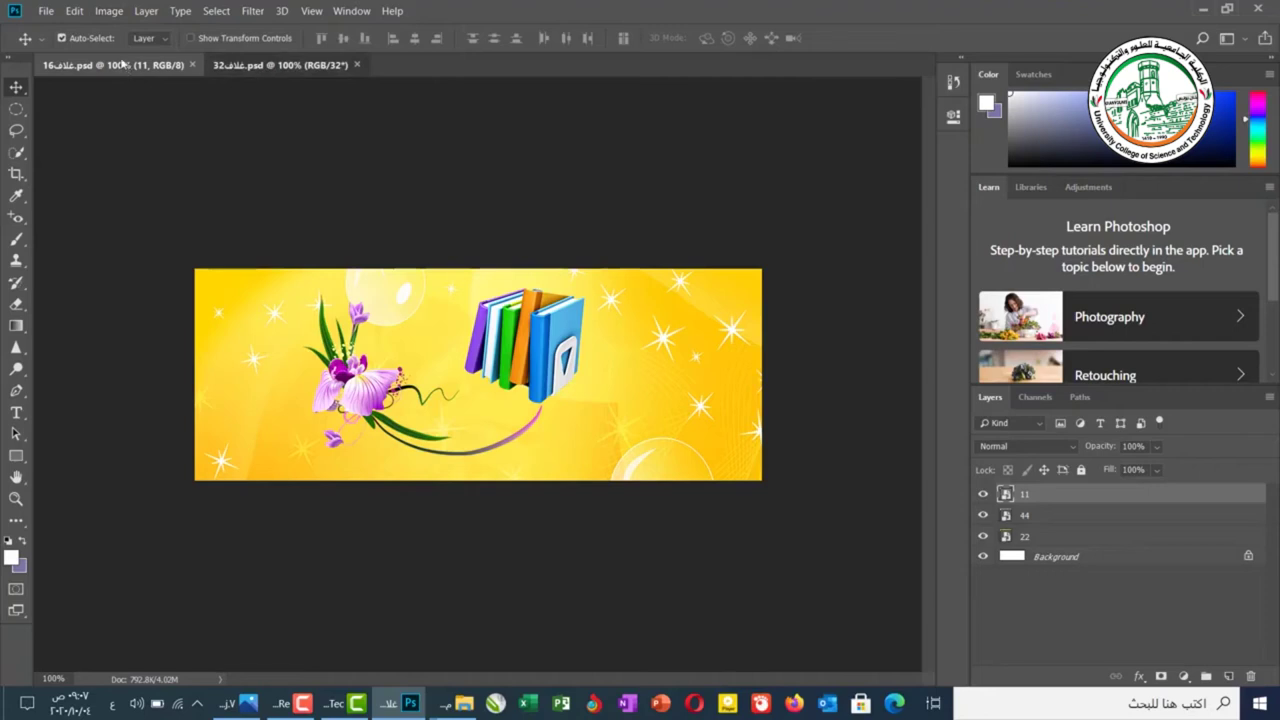
pyautogui.click(107, 12)
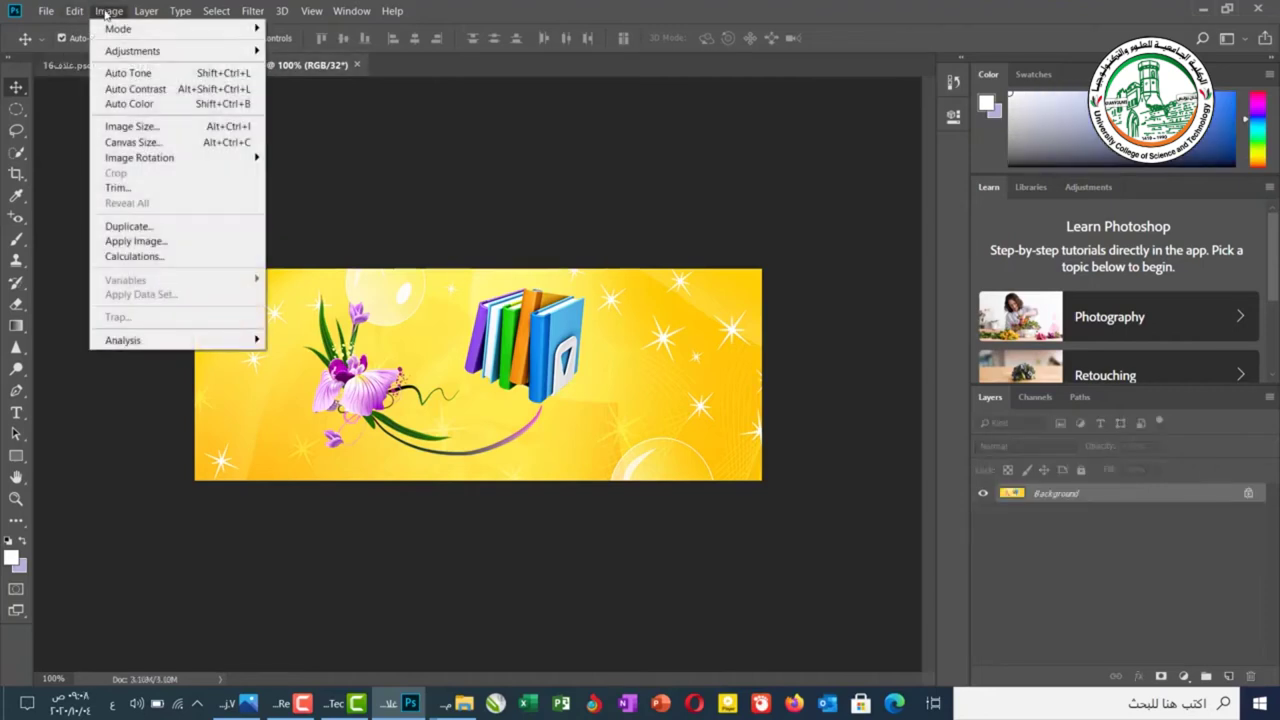
pyautogui.moveTo(228, 32)
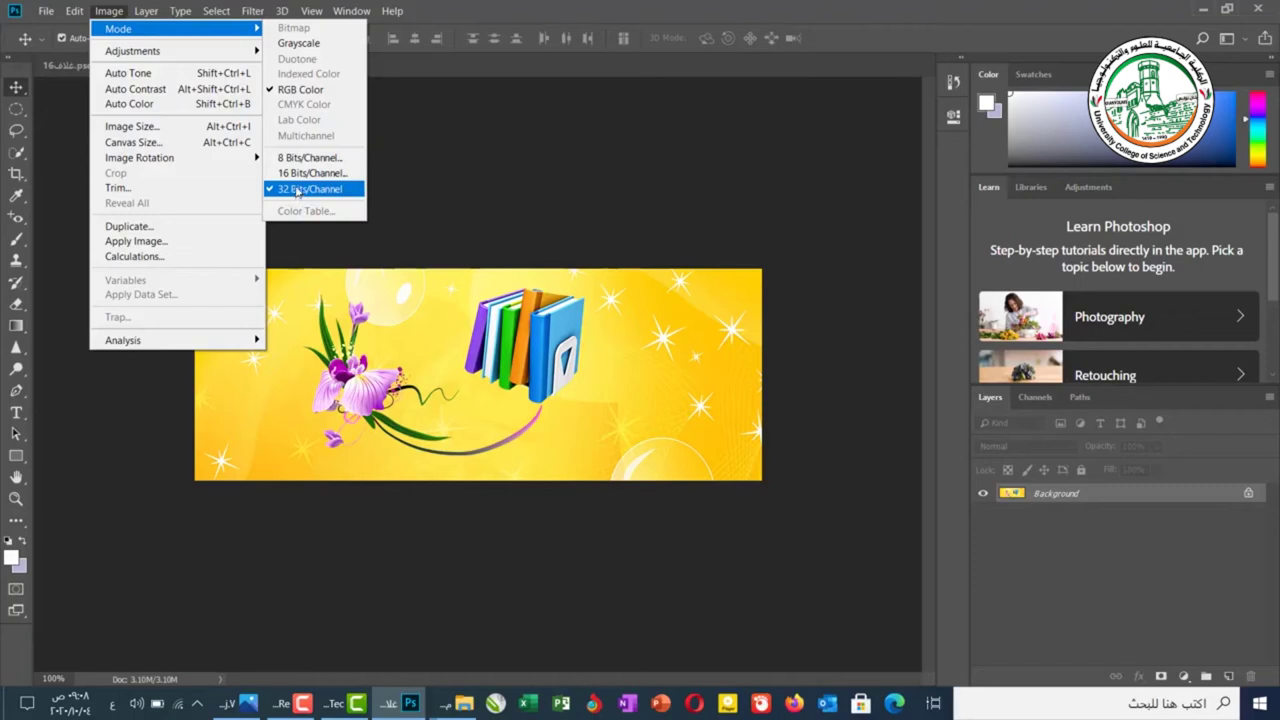
pyautogui.click(597, 369)
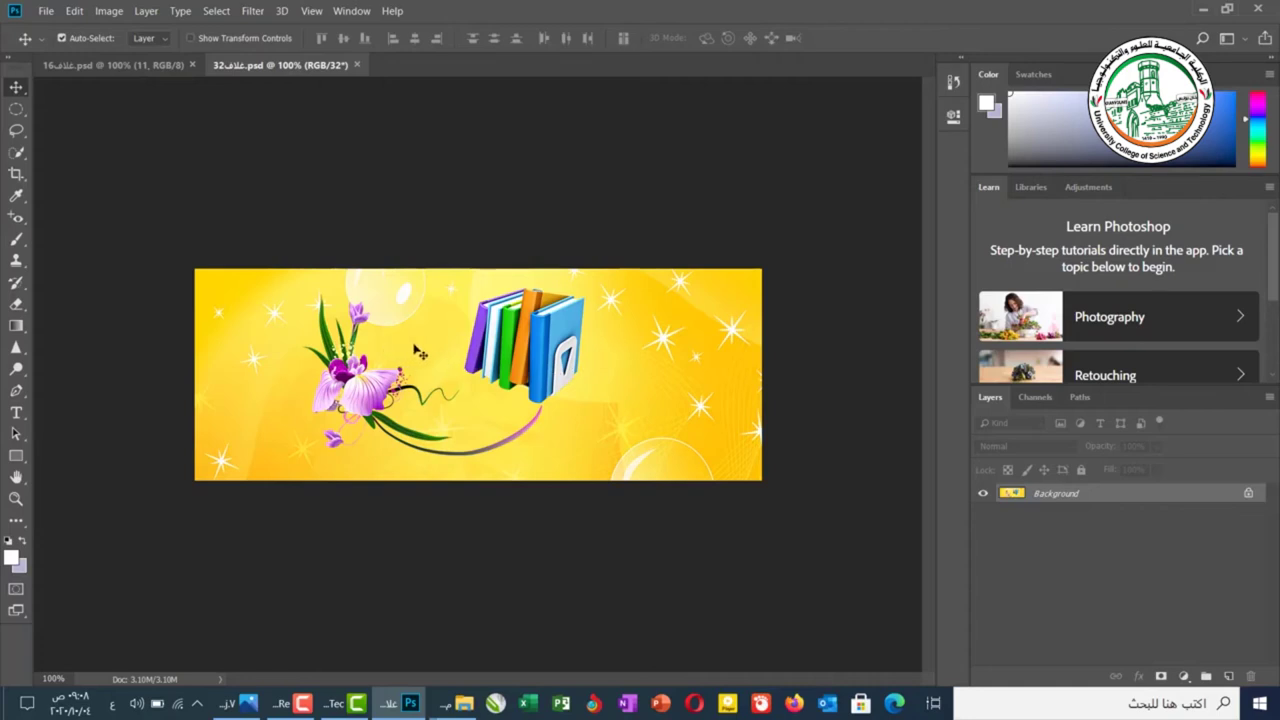
# Compare غلاف16.psd with غلاف32.psd and examine which image adjustments are available for غلاف16.psd.
pyautogui.click(146, 74)
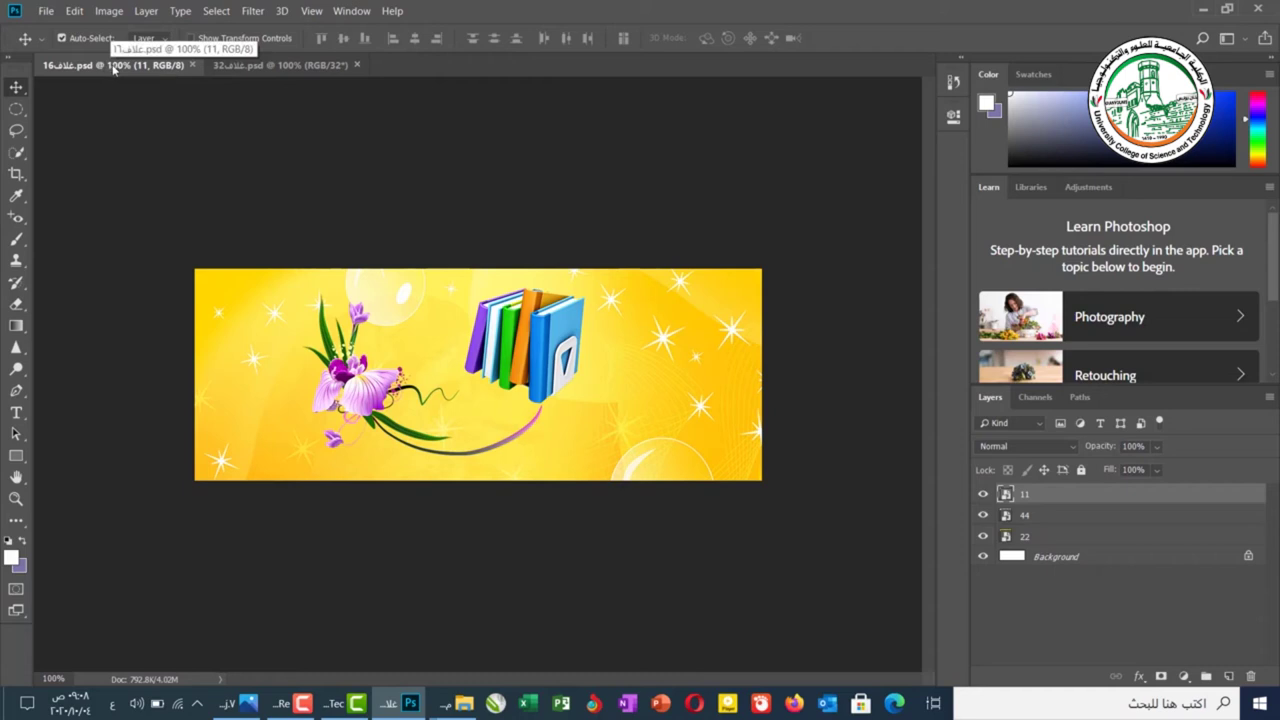
pyautogui.click(284, 65)
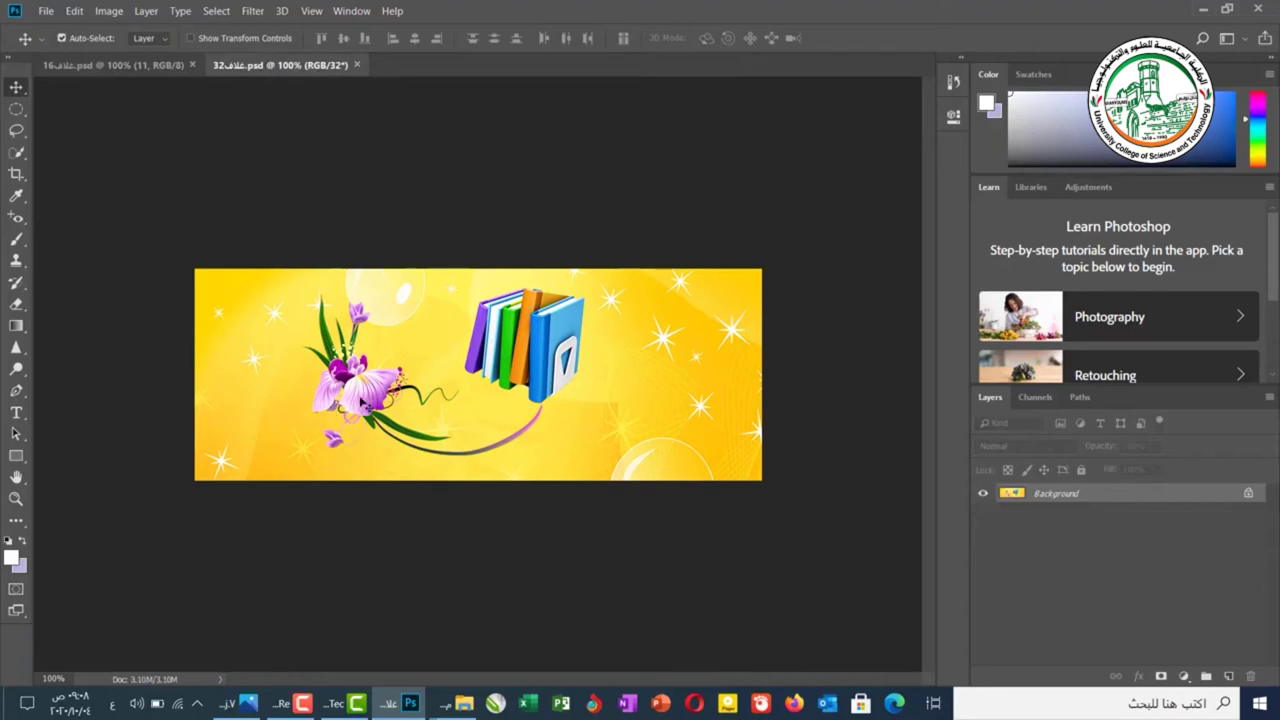
pyautogui.click(139, 67)
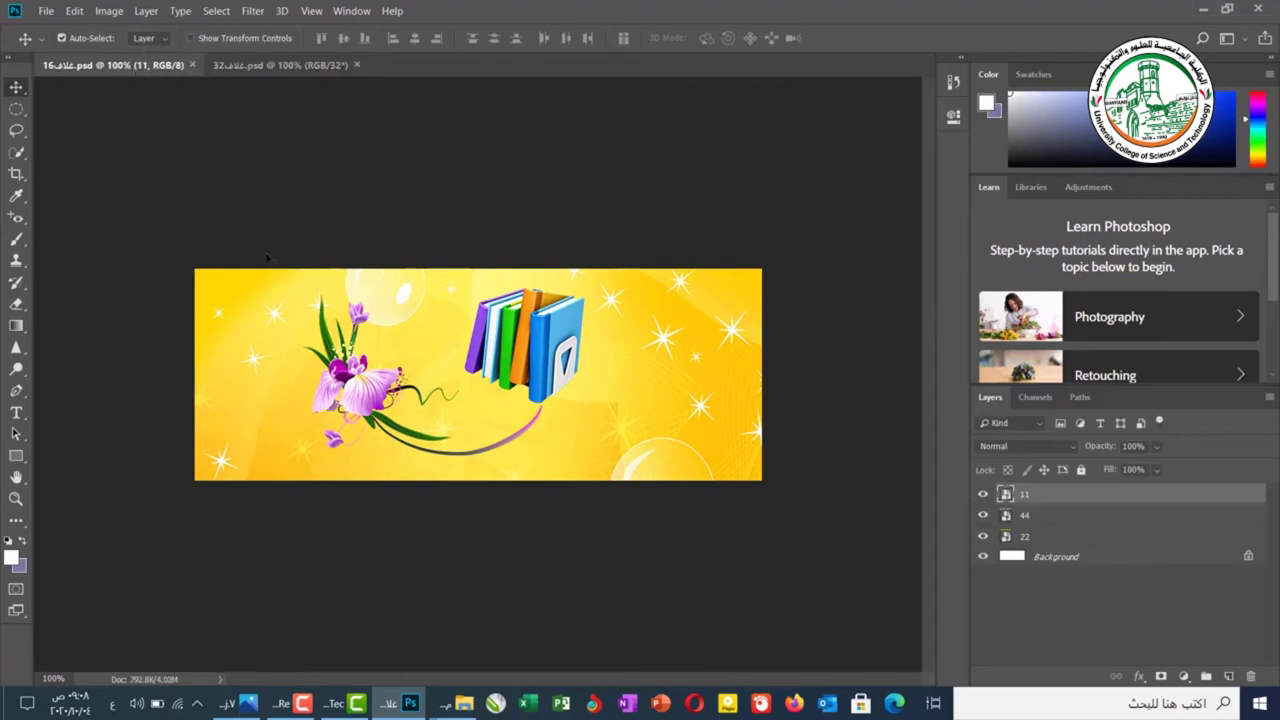
pyautogui.click(109, 14)
pyautogui.moveTo(118, 29)
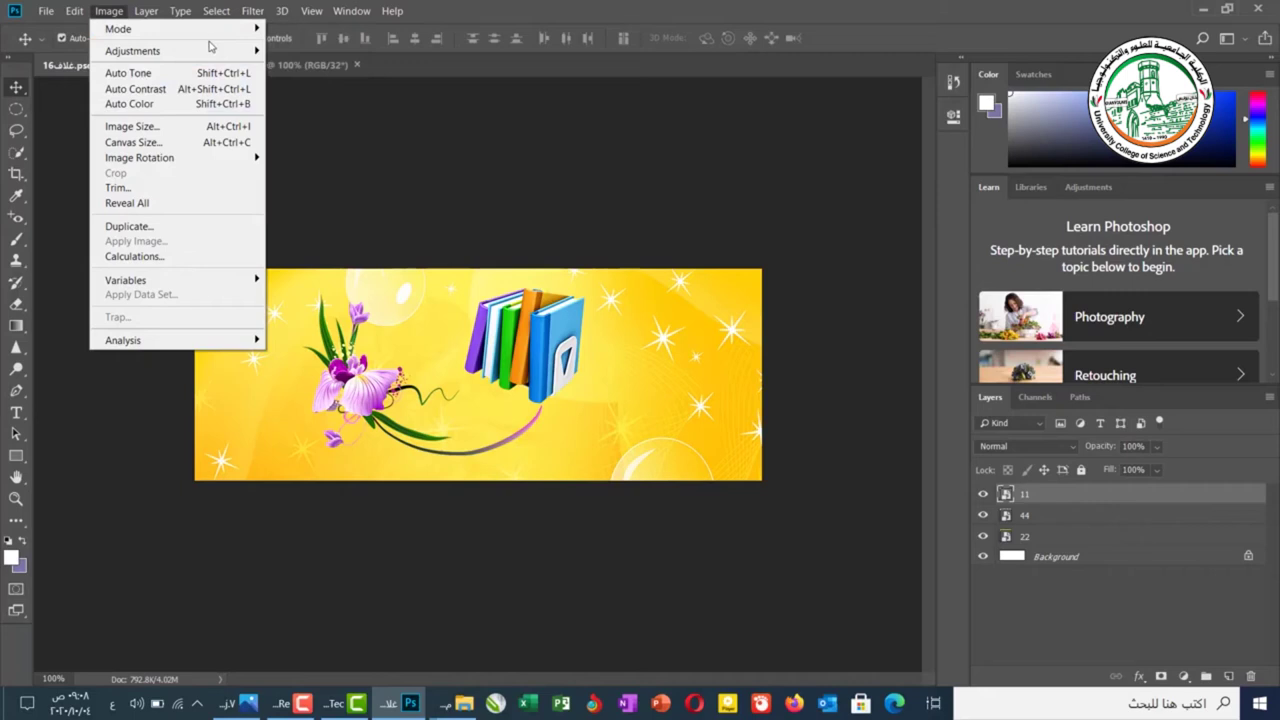
pyautogui.moveTo(209, 52)
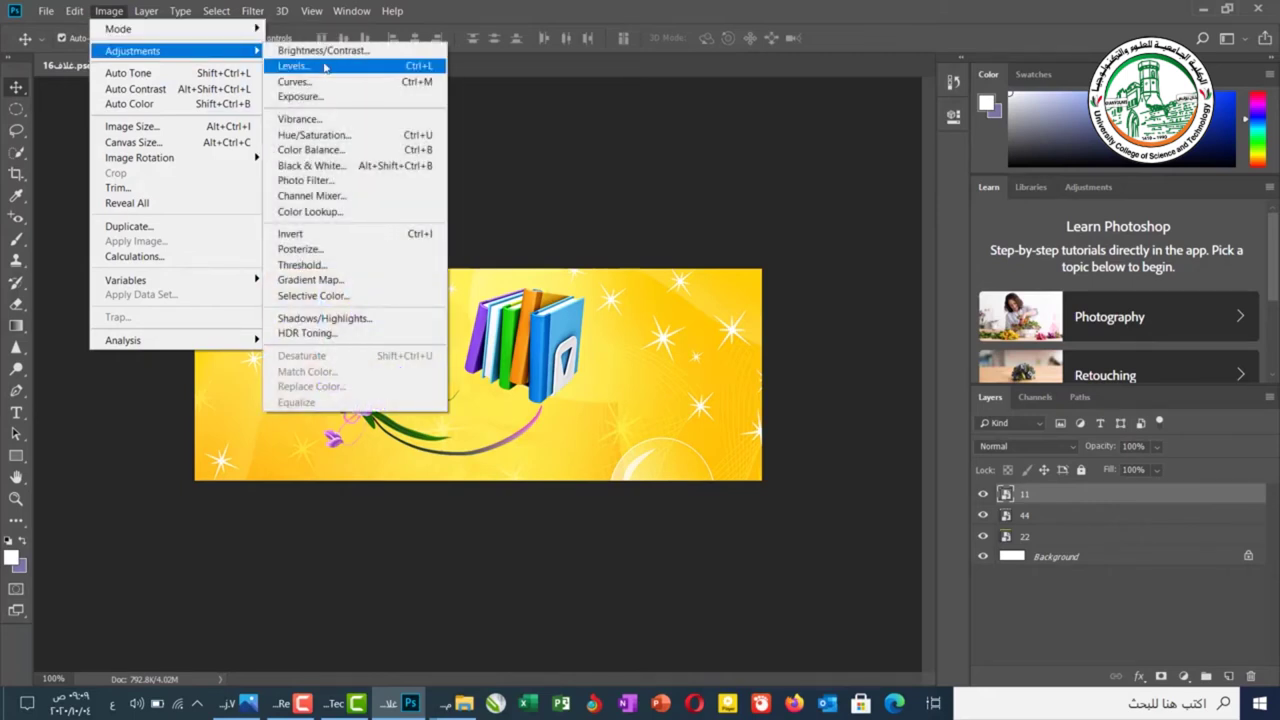
pyautogui.click(329, 118)
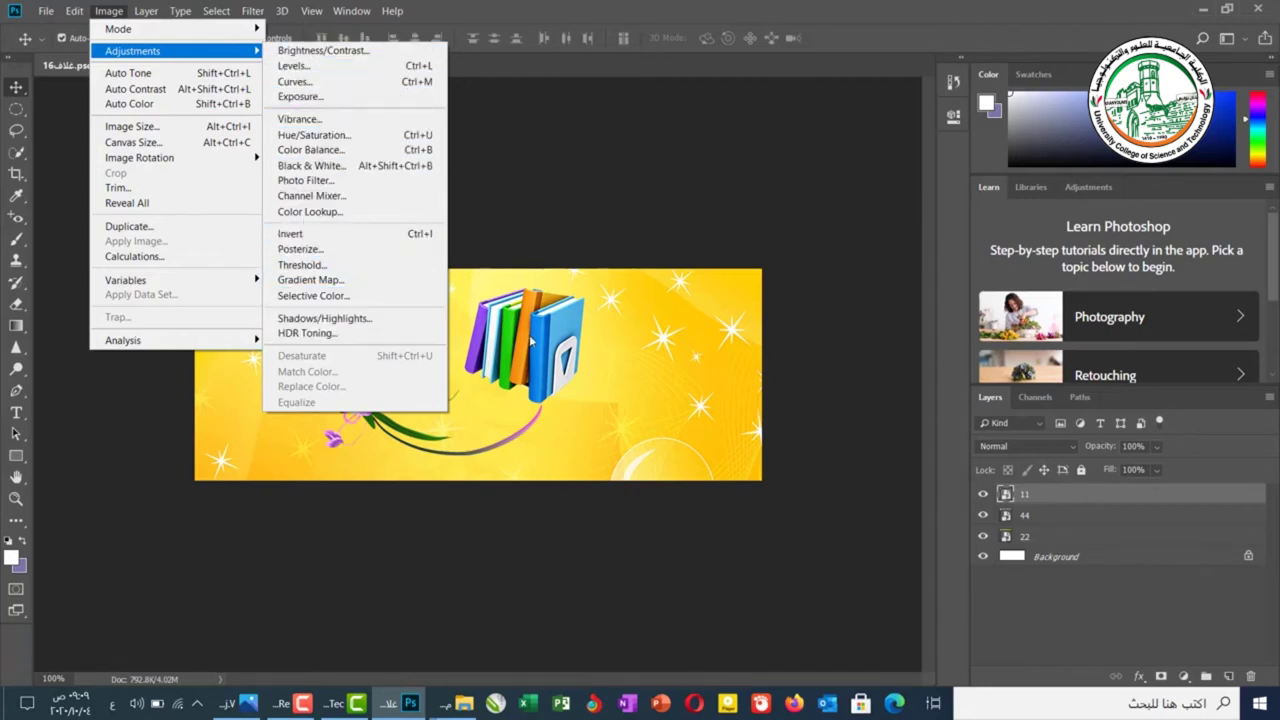
pyautogui.click(455, 345)
# Examine which image adjustments are available for غلاف32.psd and close both cover files.
pyautogui.click(258, 65)
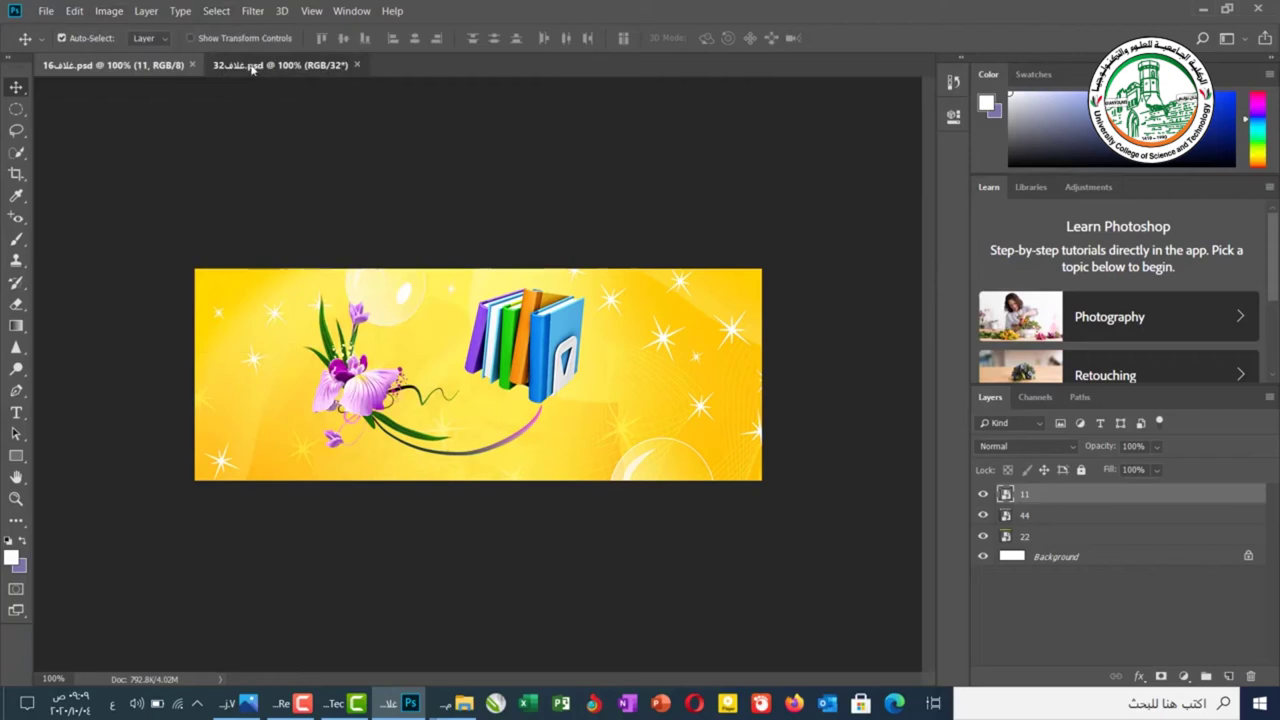
pyautogui.click(112, 13)
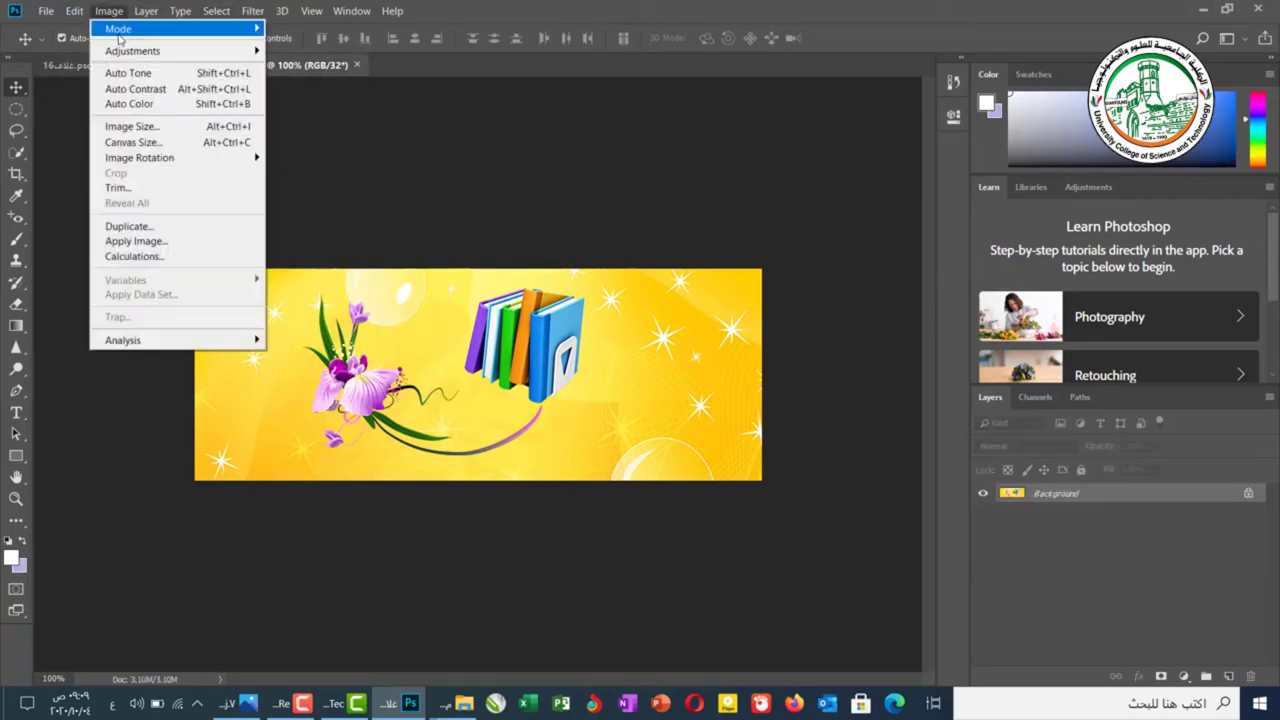
pyautogui.moveTo(132, 50)
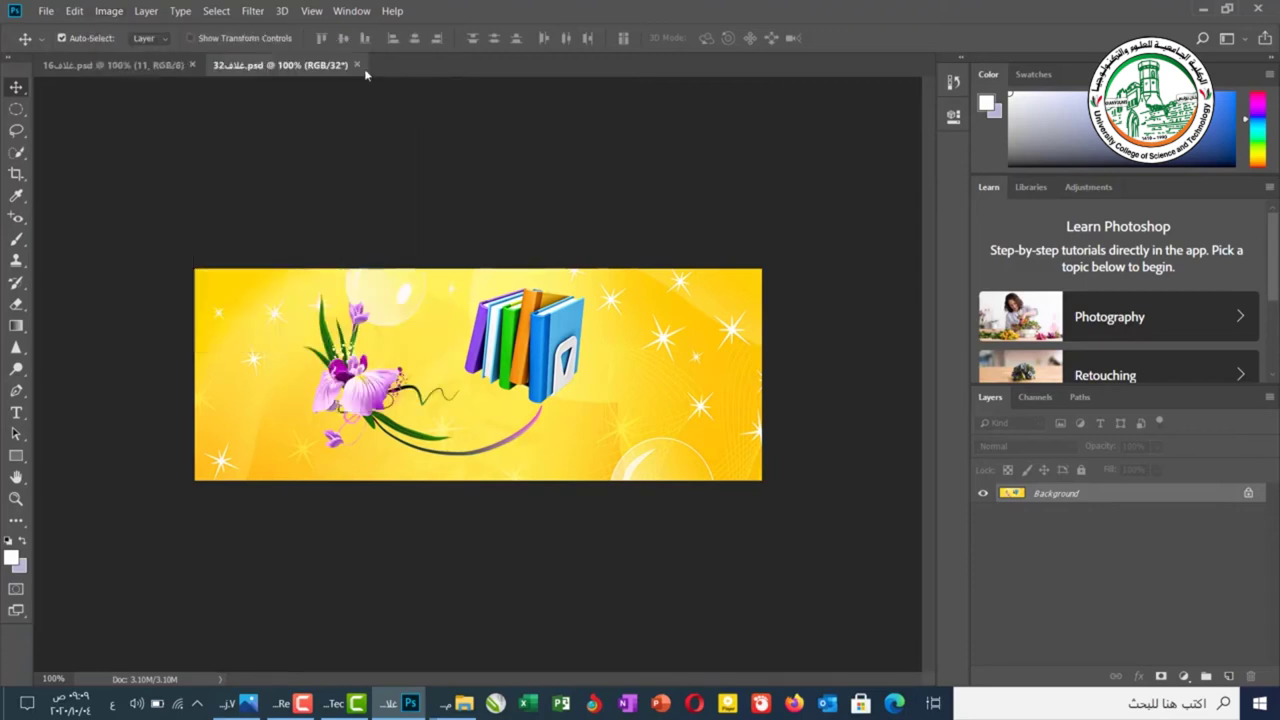
pyautogui.click(191, 66)
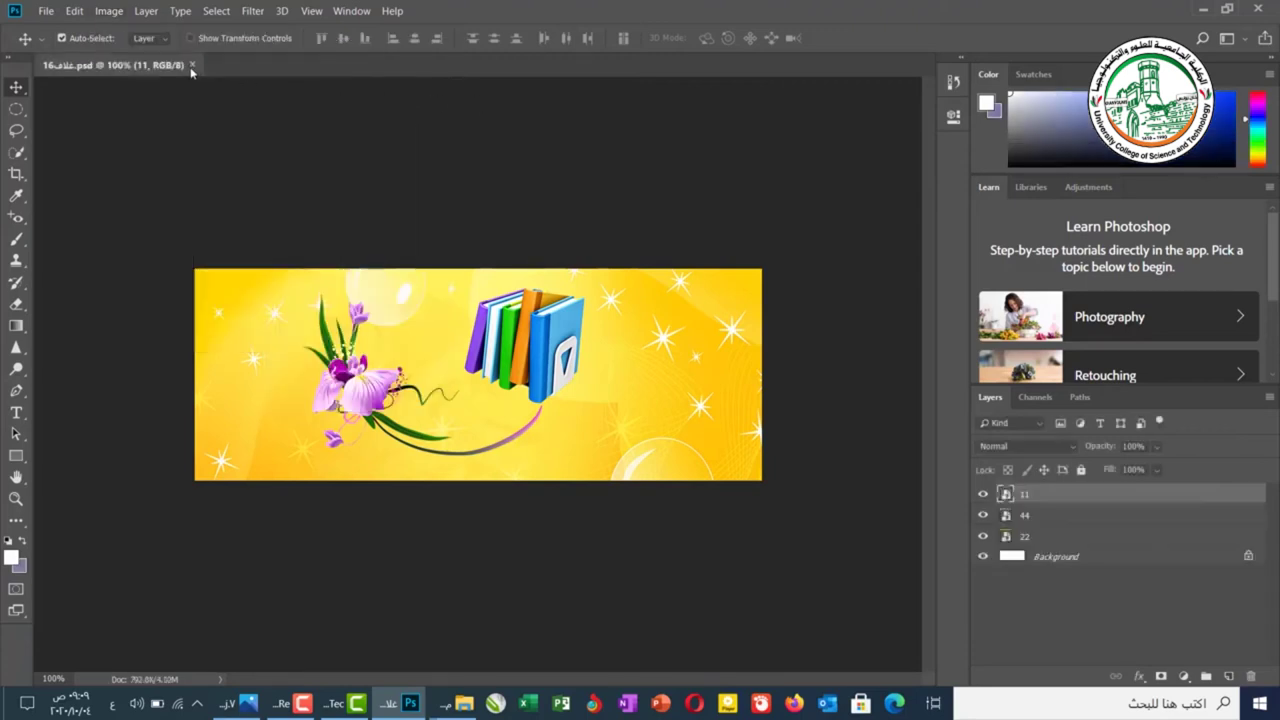
pyautogui.click(192, 64)
# Start a new document named غلاف فيس بوك and set its height to 315 pixels.
pyautogui.click(48, 12)
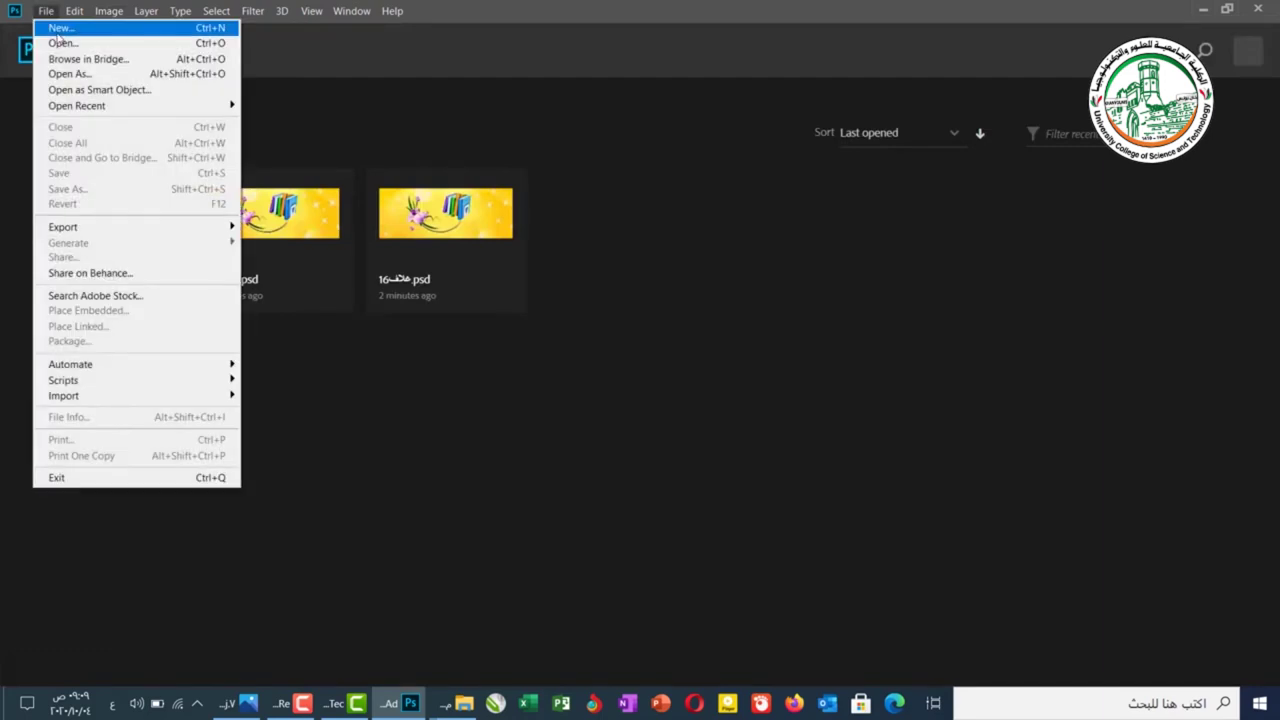
pyautogui.click(56, 27)
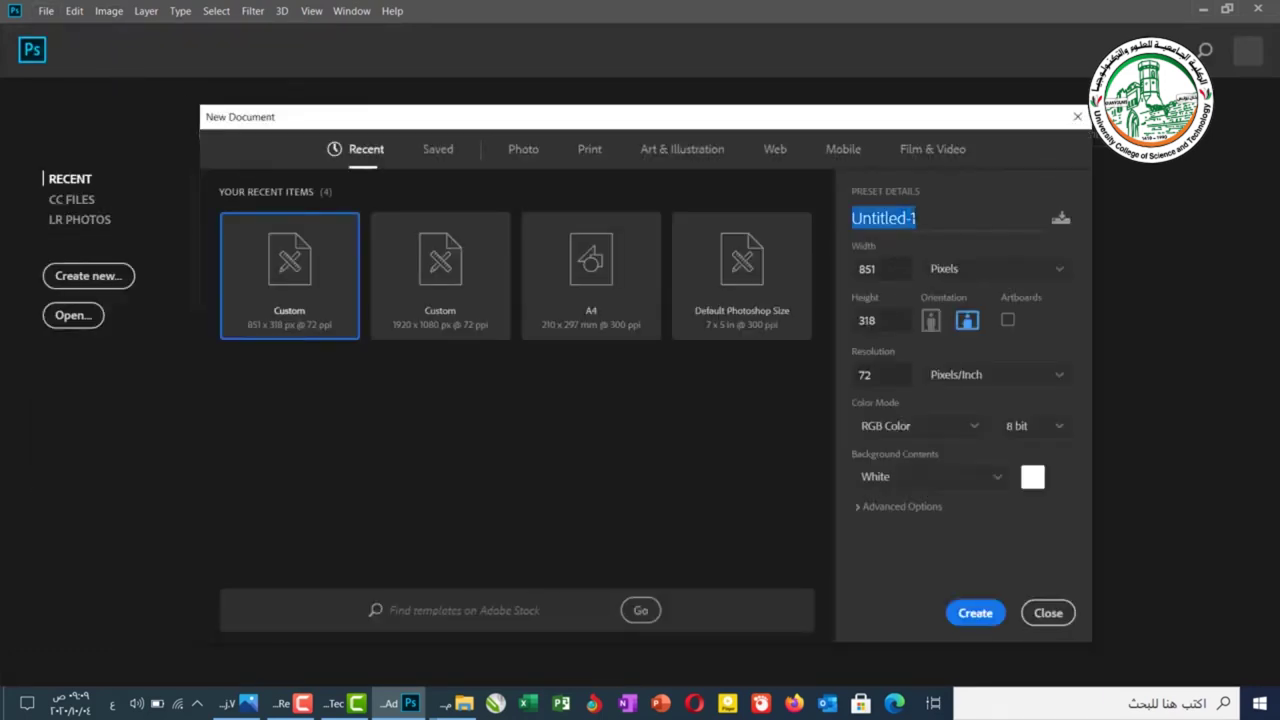
pyautogui.write('غلاف')
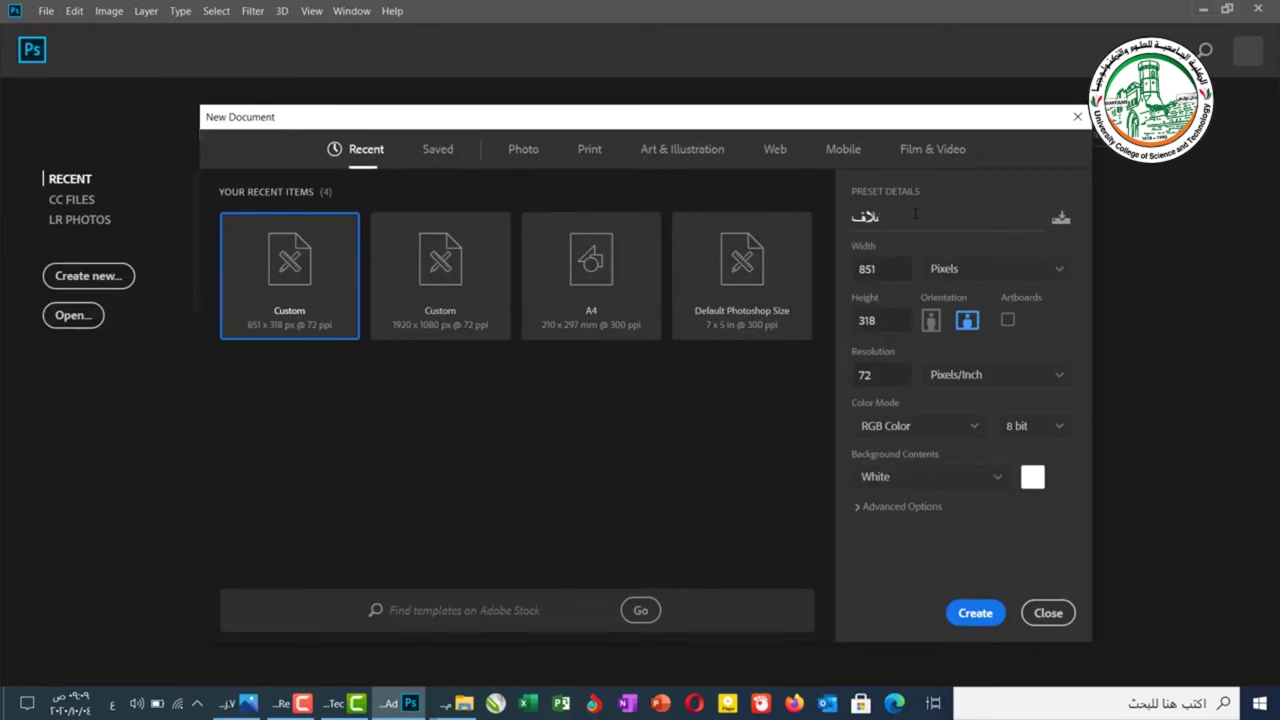
pyautogui.write(' فيس بوك')
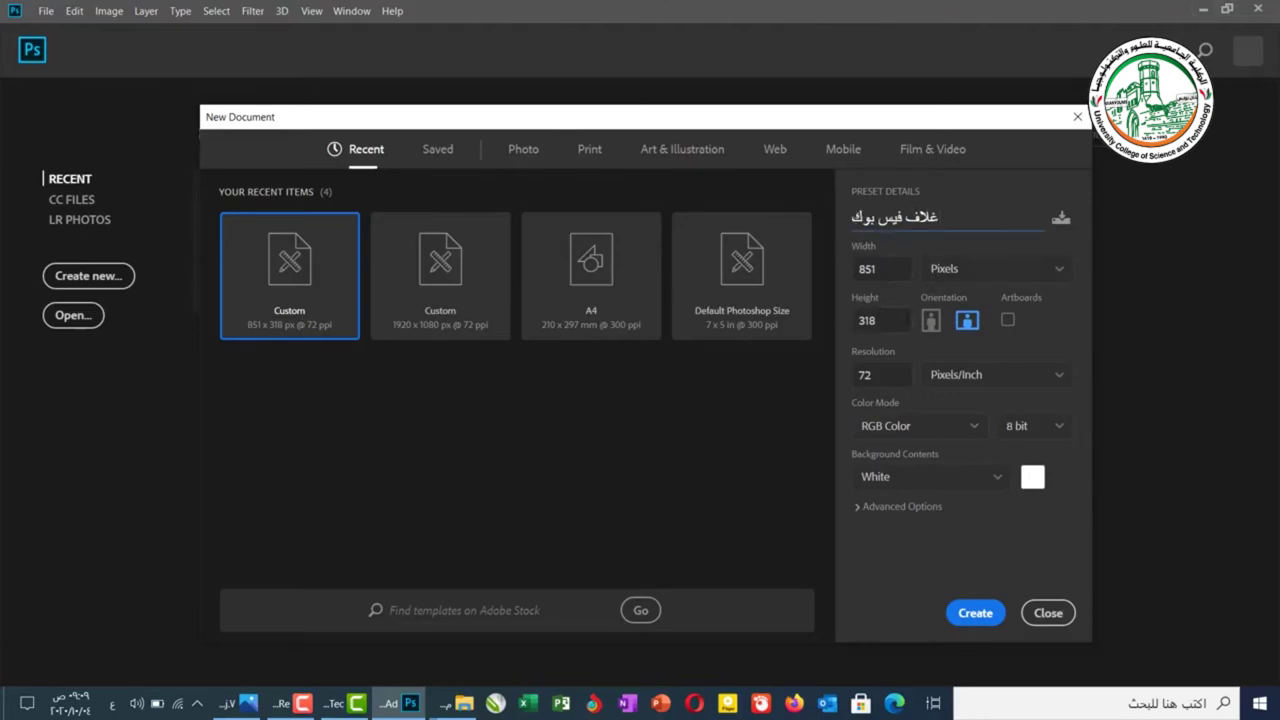
pyautogui.click(895, 320)
pyautogui.click(903, 374)
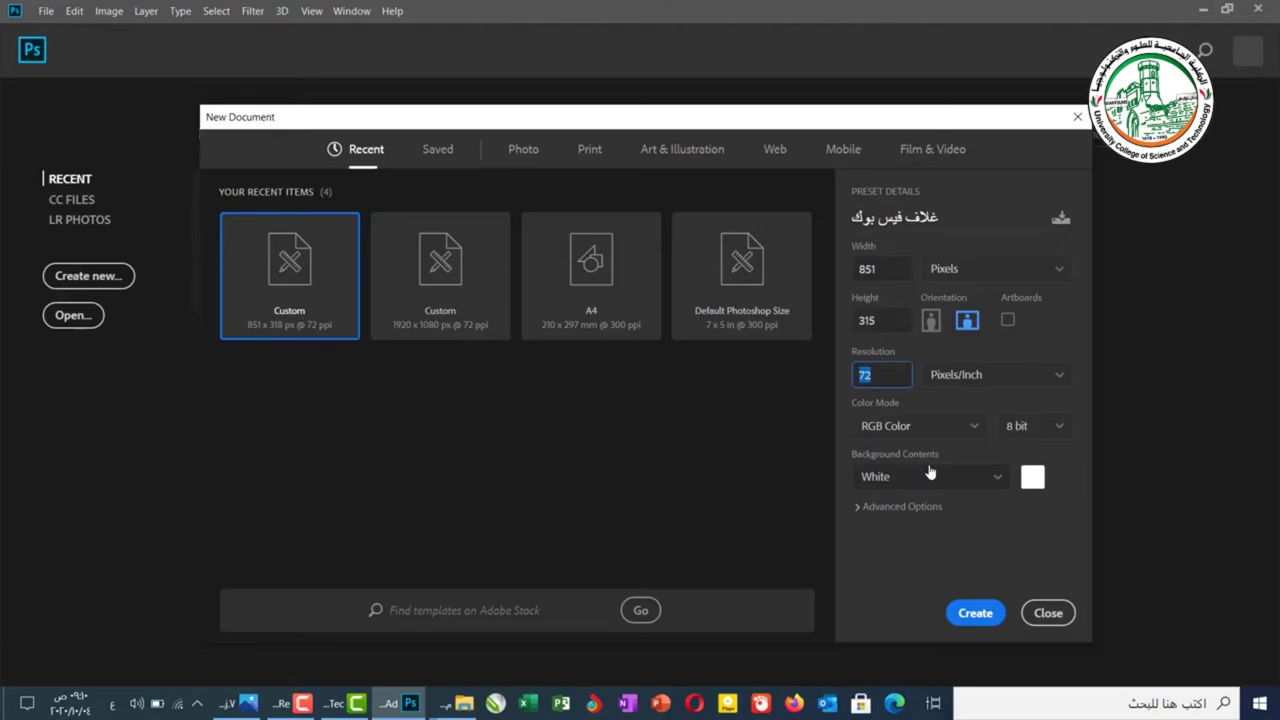
# Review the background content options, choose White and create the document.
pyautogui.click(992, 486)
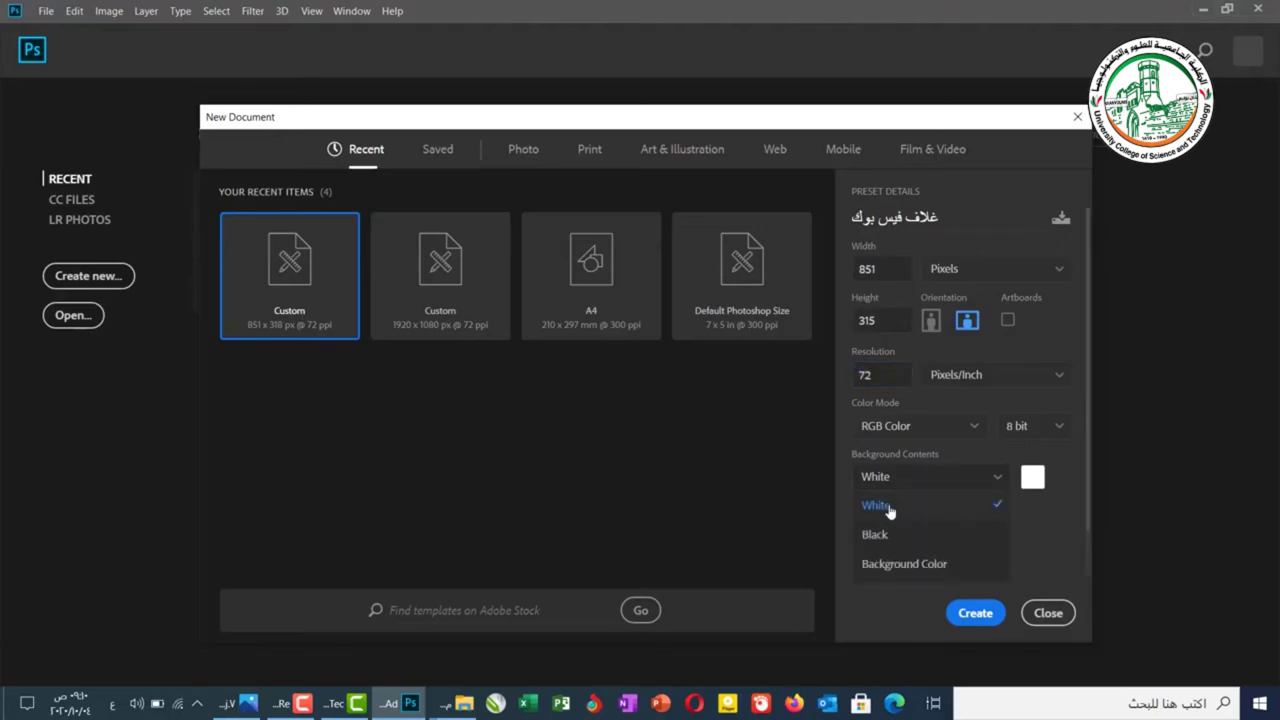
pyautogui.scroll(-1, 890, 505)
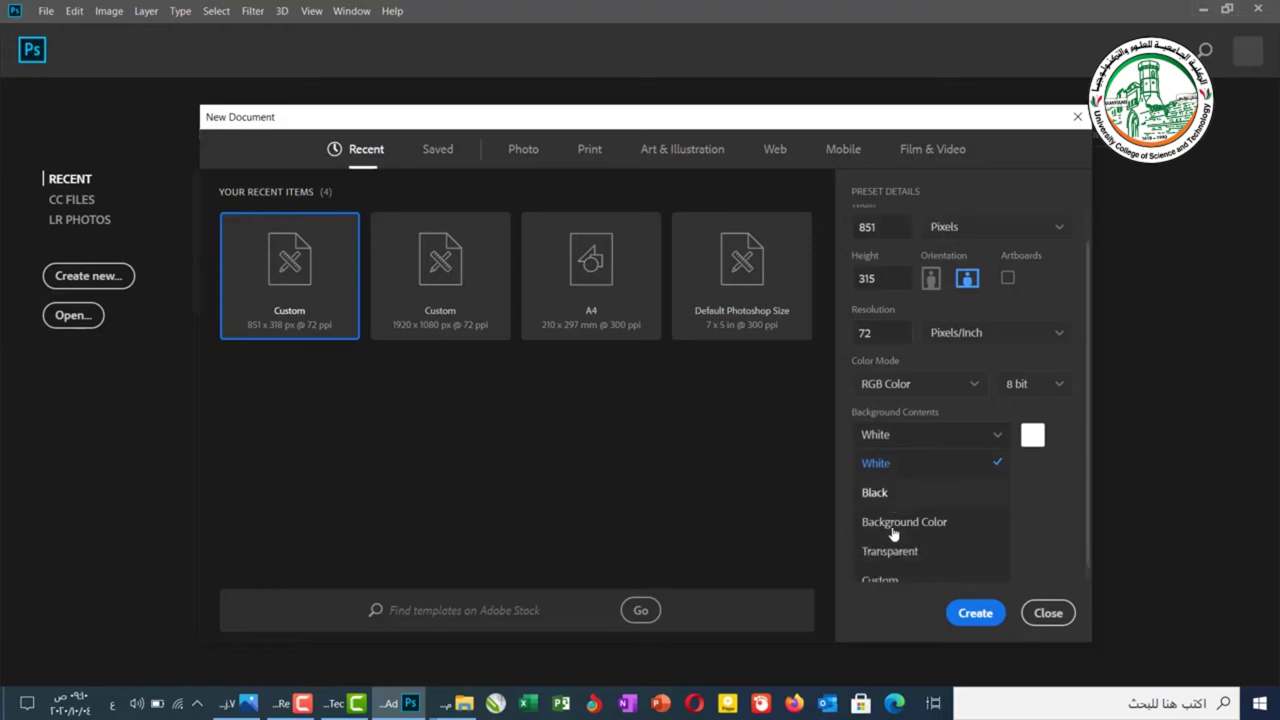
pyautogui.click(912, 455)
pyautogui.click(987, 621)
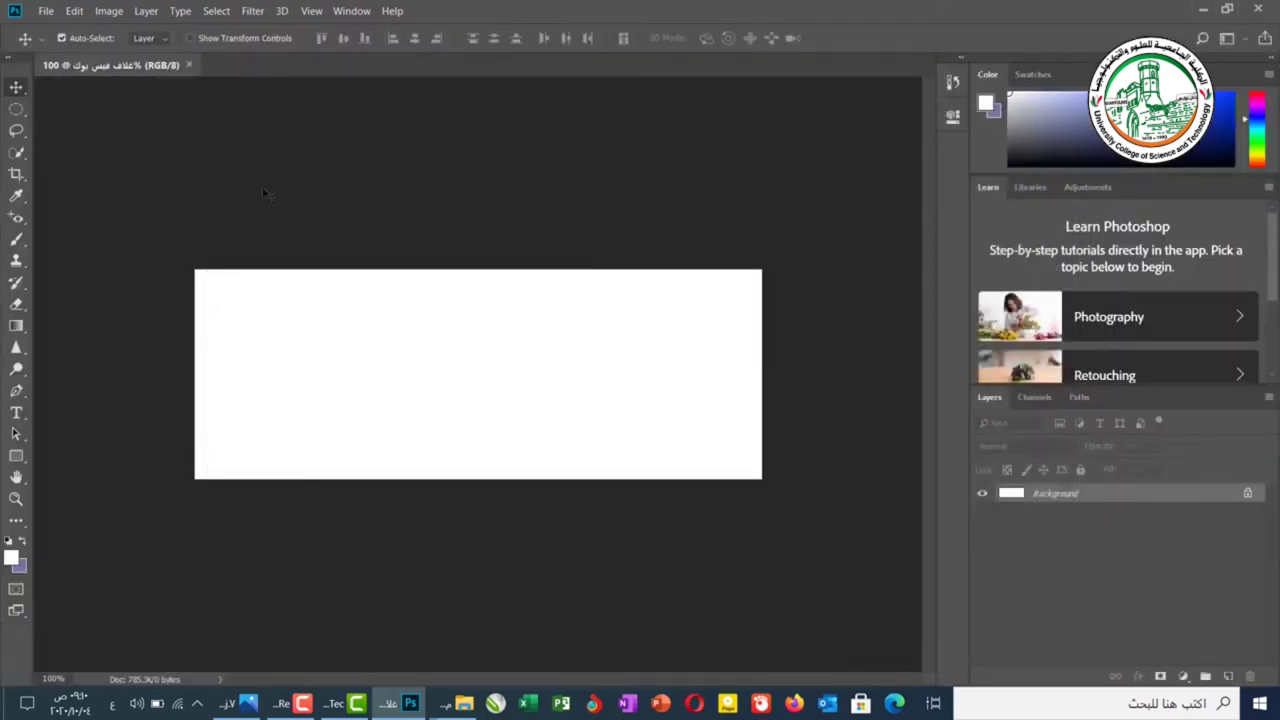
# Close the white document and create a new 851 × 315 pixel document with Black background contents.
pyautogui.click(188, 65)
pyautogui.click(46, 11)
pyautogui.click(60, 27)
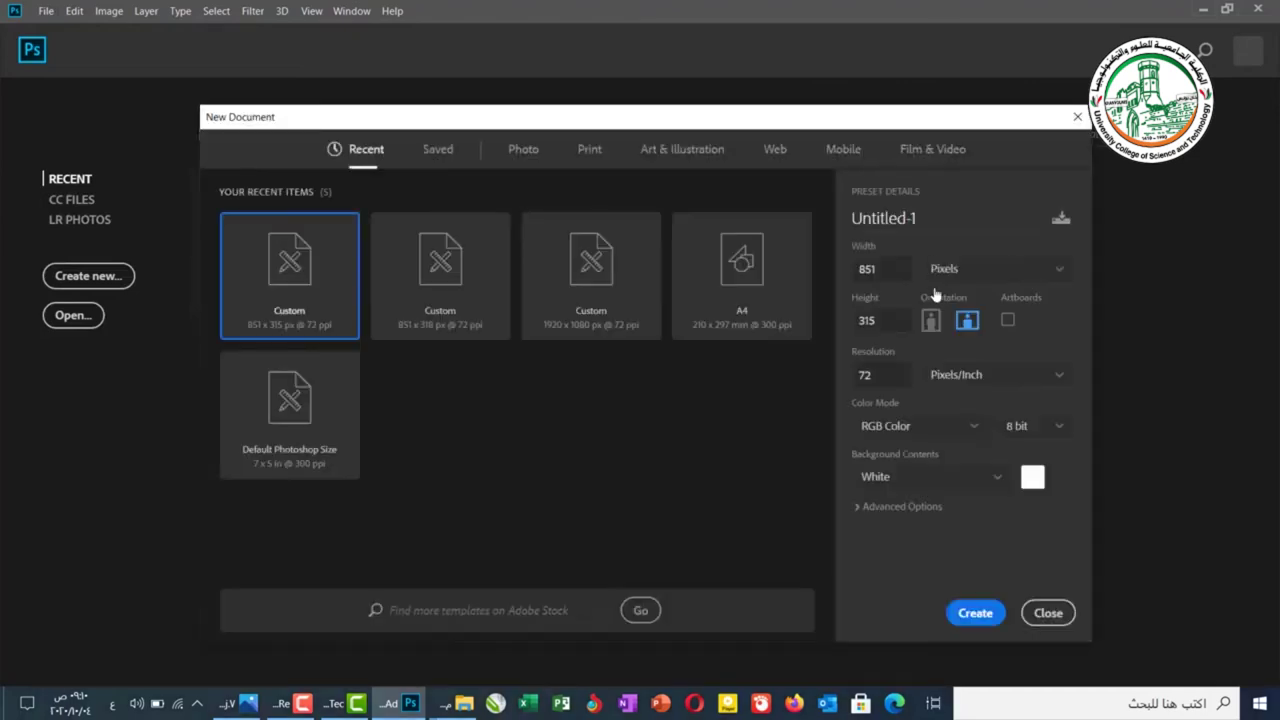
pyautogui.click(999, 482)
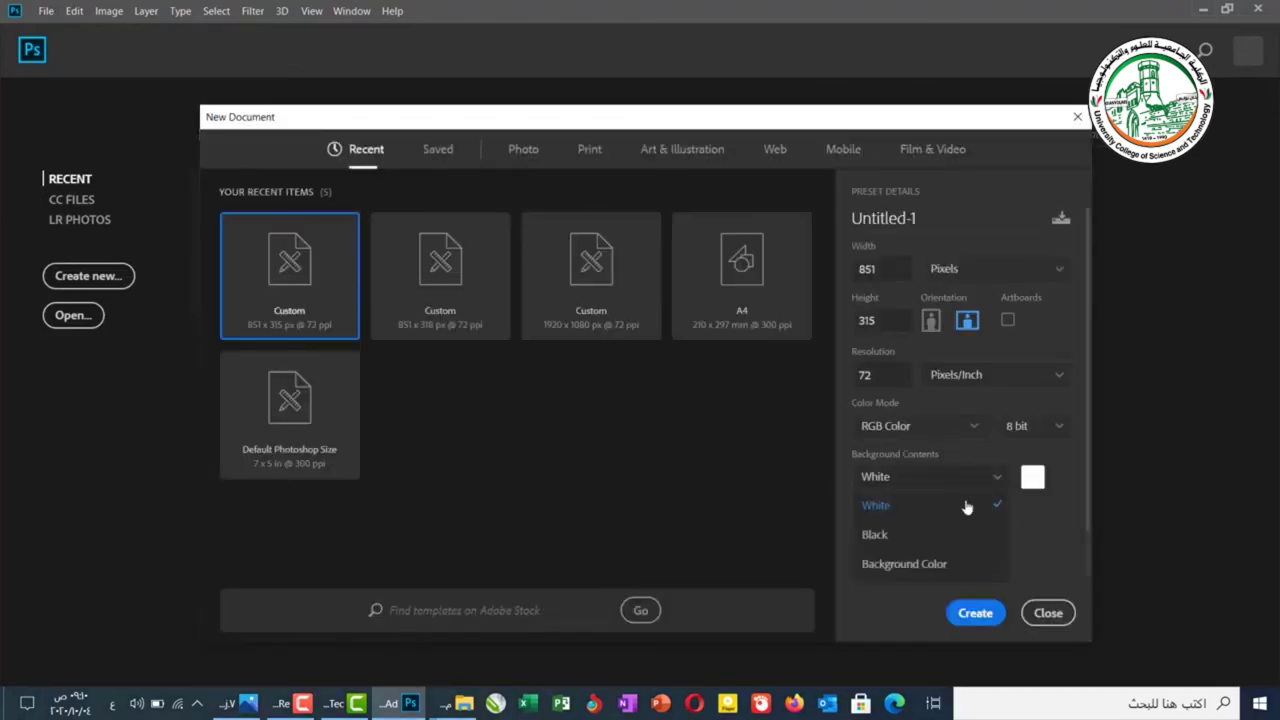
pyautogui.click(920, 534)
pyautogui.click(972, 613)
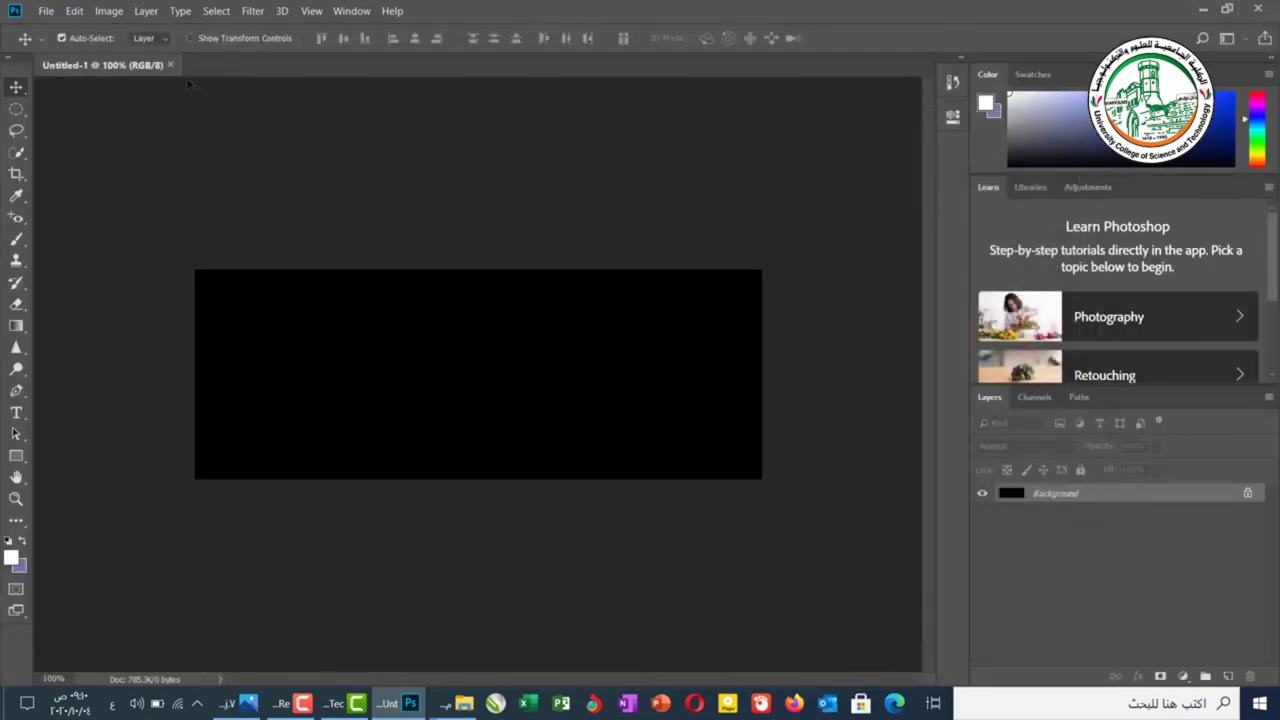
# Start another new document and try Transparent as its background contents.
pyautogui.click(46, 11)
pyautogui.press('Escape')
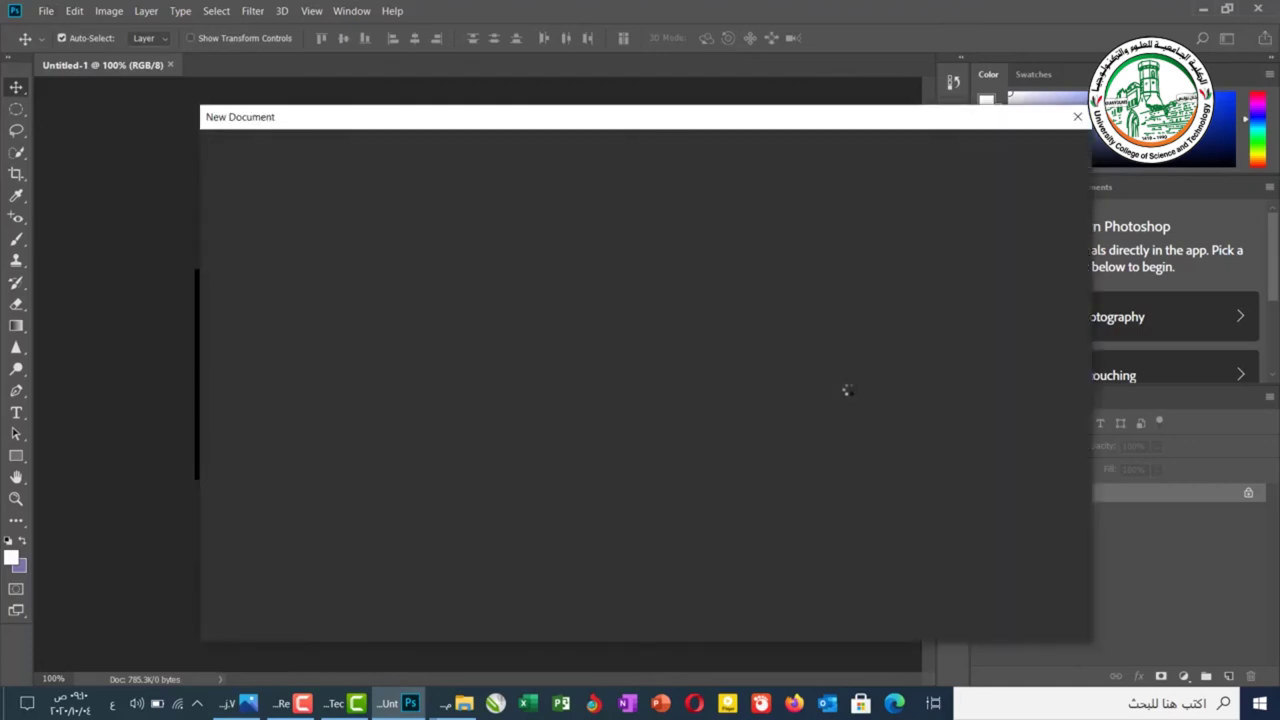
pyautogui.click(995, 480)
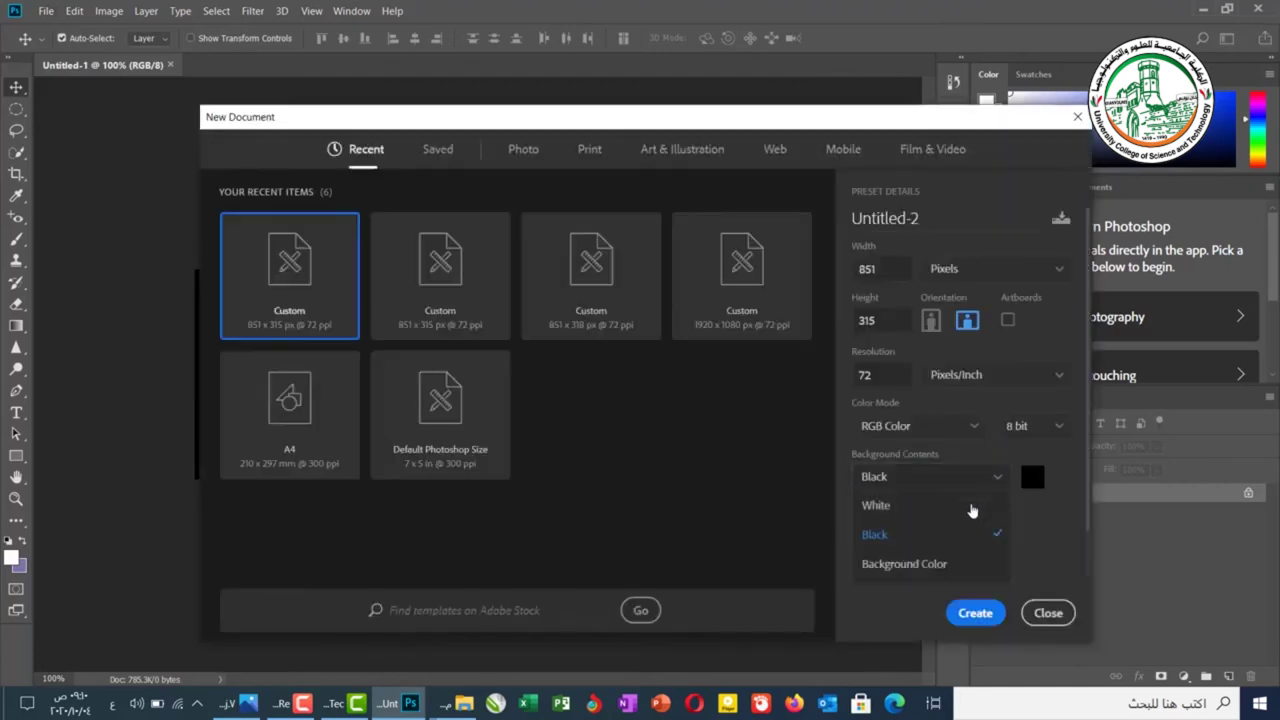
pyautogui.scroll(-1, 934, 551)
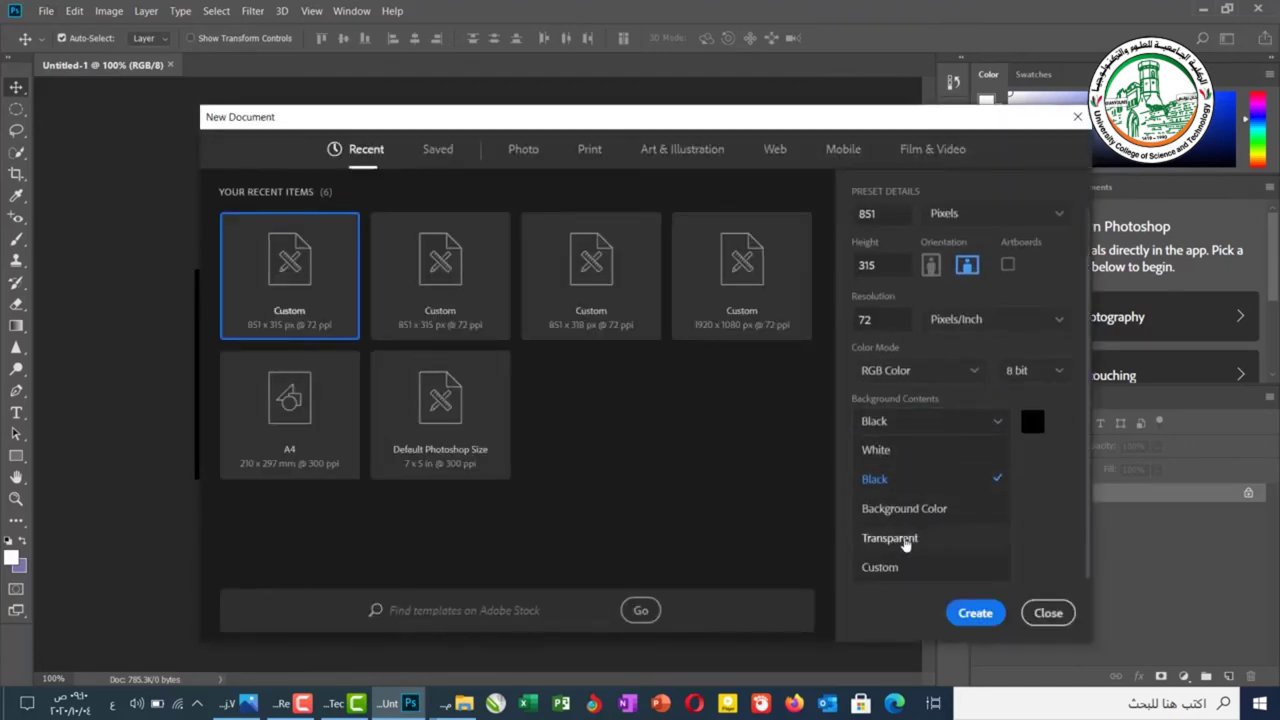
pyautogui.click(921, 541)
# Try Background Color as the background contents and view its color in the Color Picker without changing it.
pyautogui.click(997, 480)
pyautogui.click(936, 566)
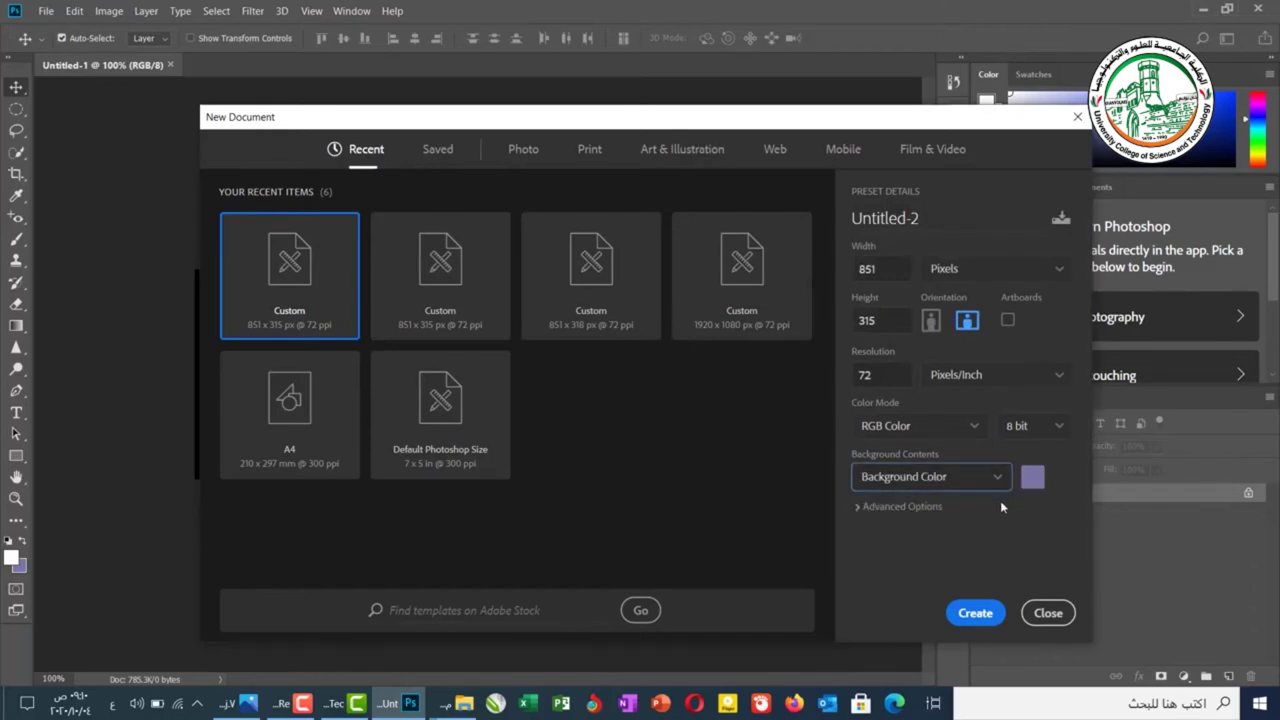
pyautogui.click(1033, 479)
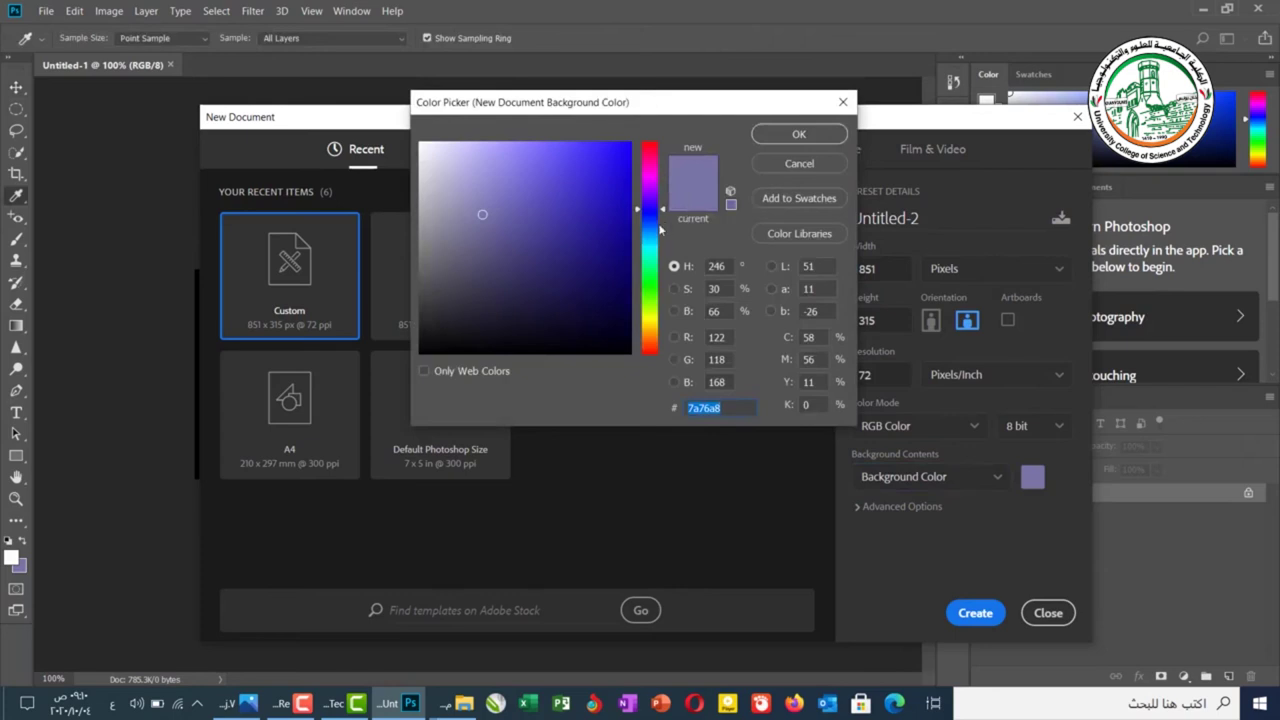
pyautogui.click(843, 108)
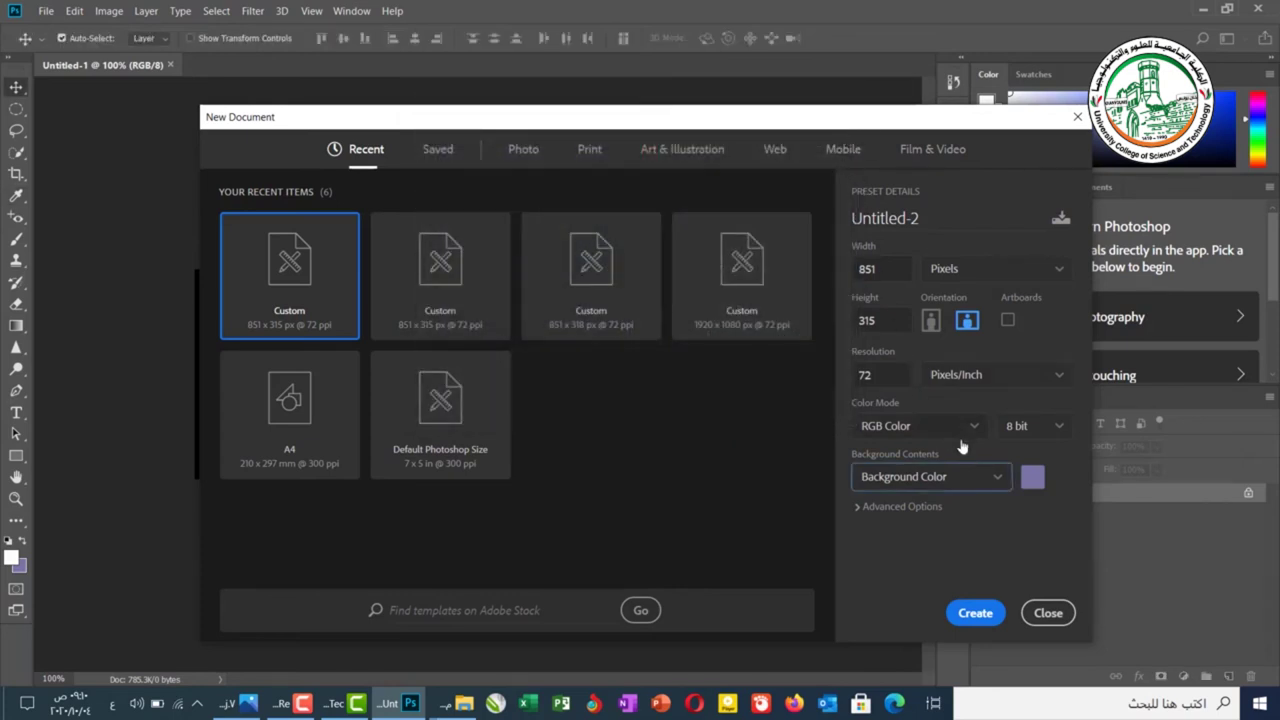
# Set the background contents to White and create the 851 × 315 pixel document.
pyautogui.click(960, 476)
pyautogui.click(905, 506)
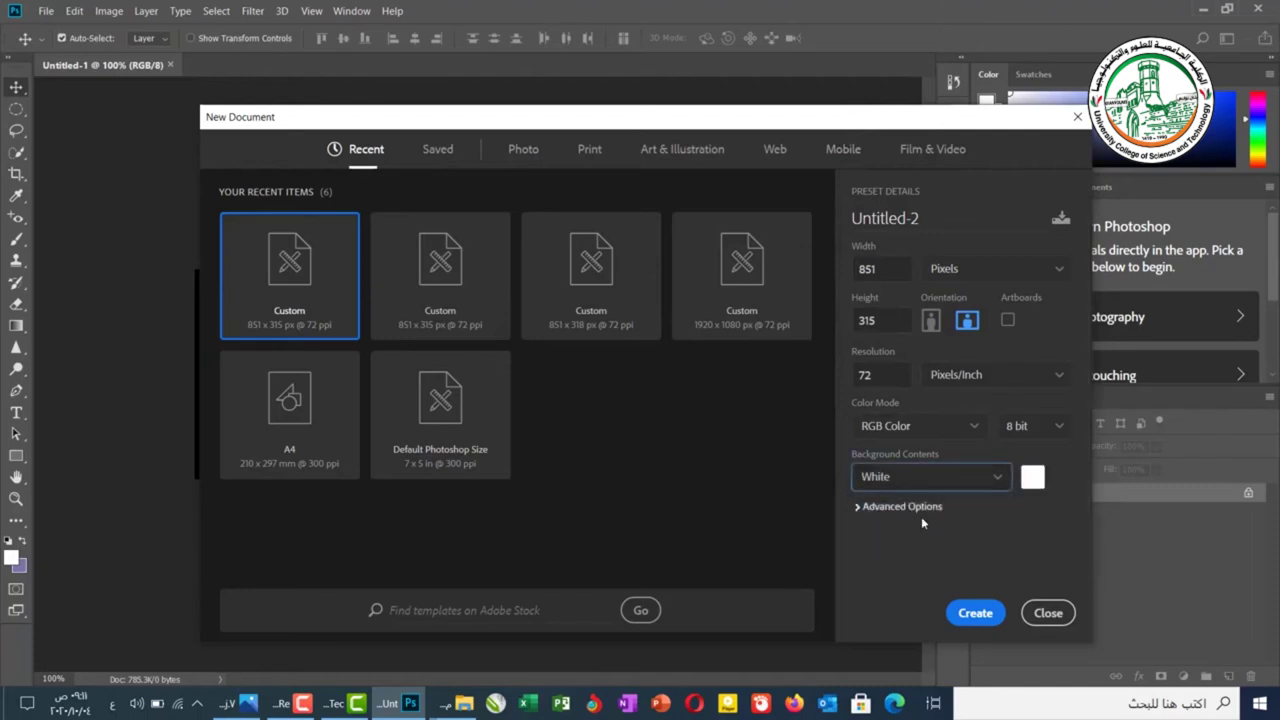
pyautogui.click(976, 614)
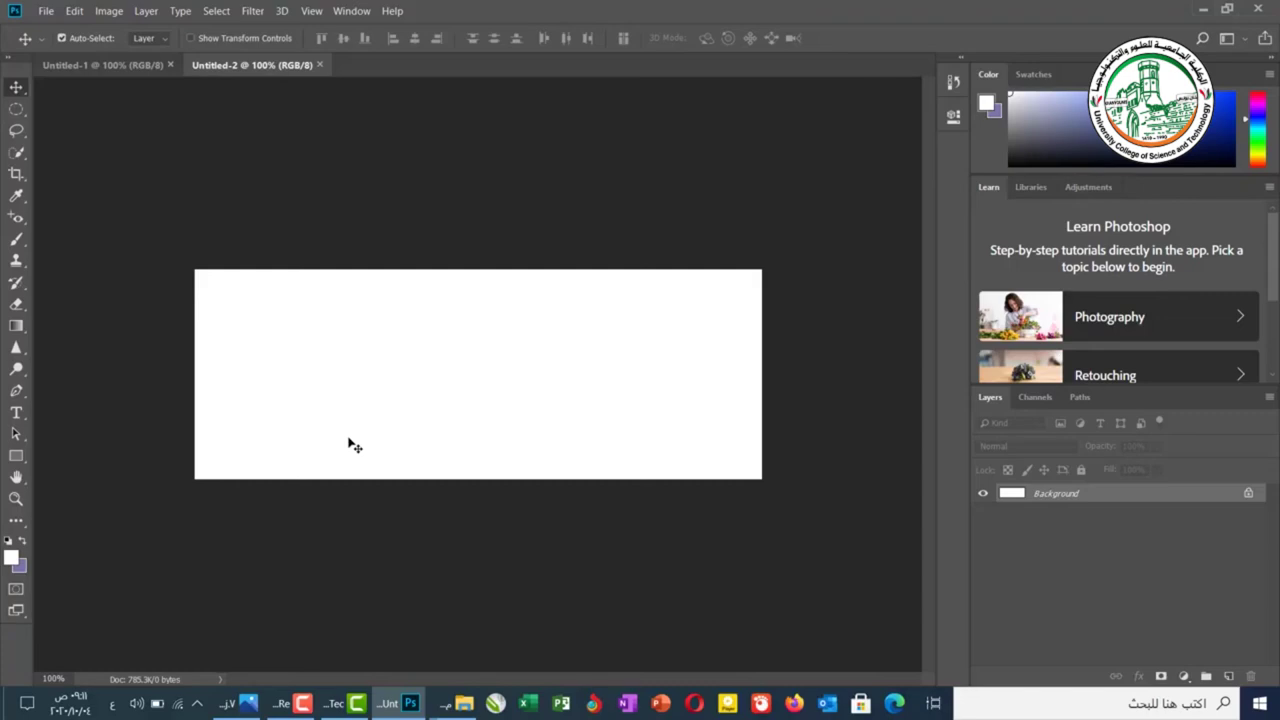
# Examine the recent presets and layout of the New Document dialog, and close it without creating a document.
pyautogui.click(47, 10)
pyautogui.click(55, 21)
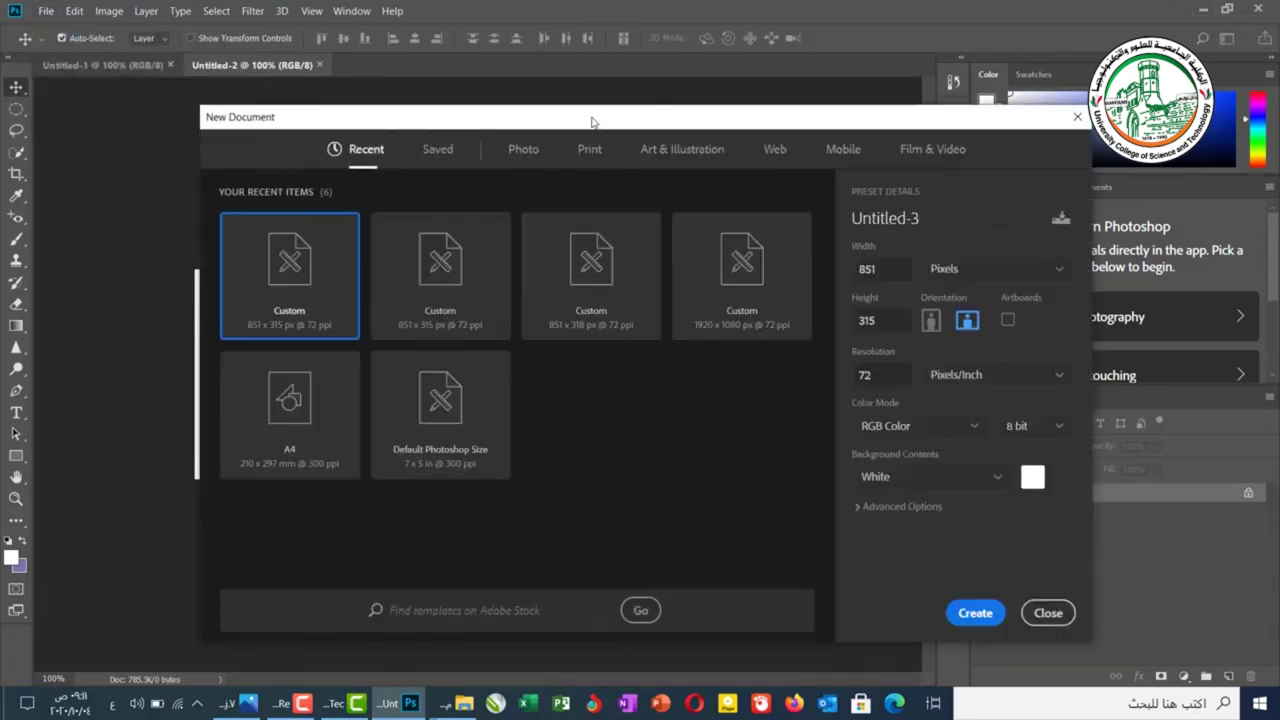
pyautogui.moveTo(589, 120); pyautogui.dragTo(487, 118)
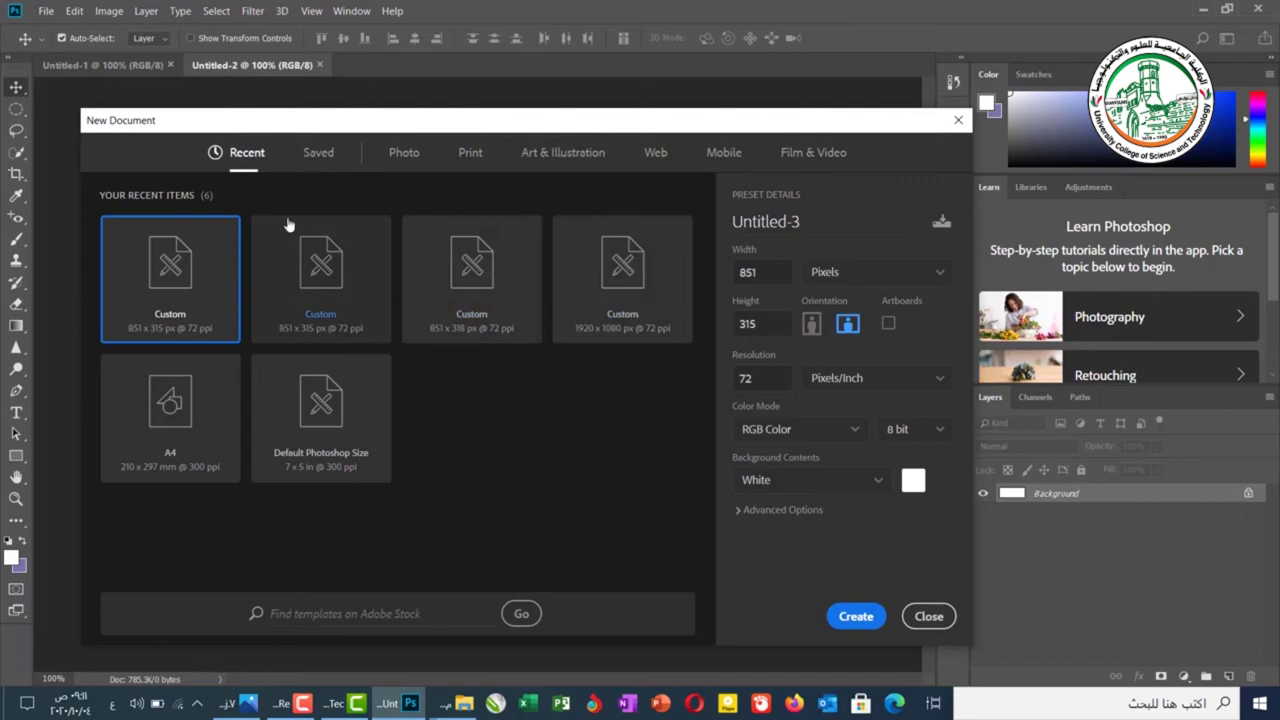
pyautogui.click(957, 121)
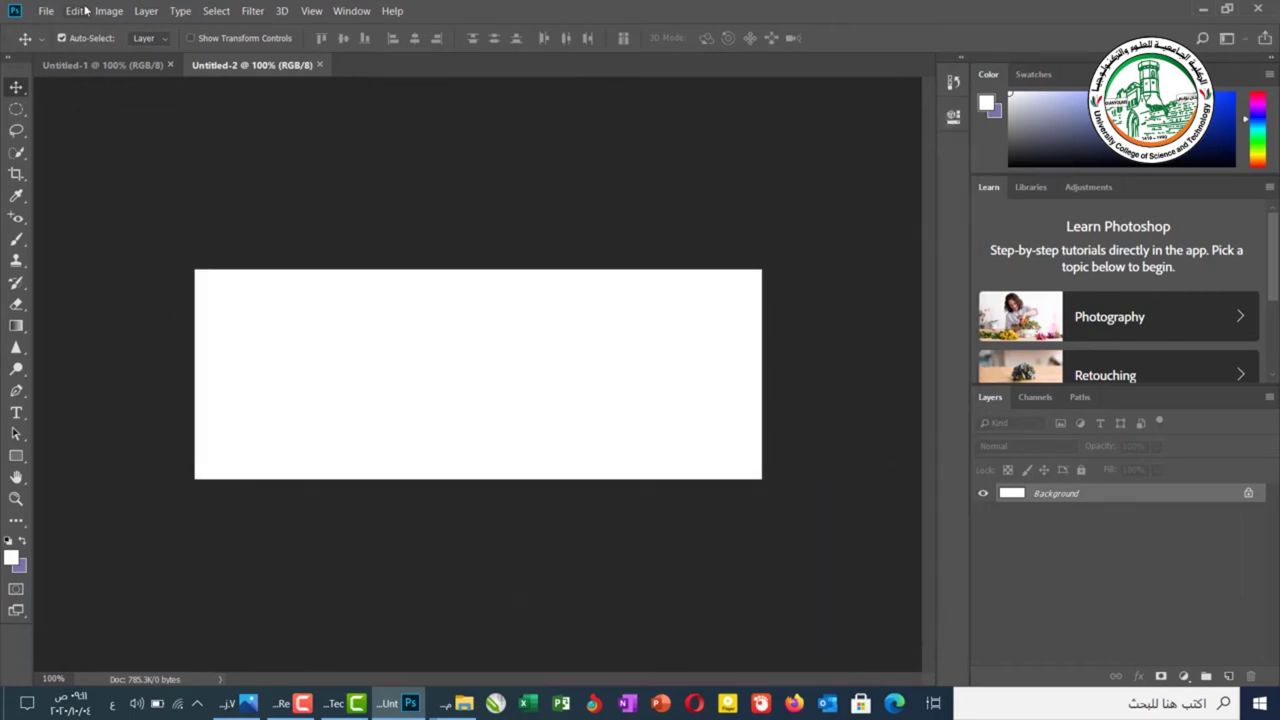
# Enable the legacy "New Document" interface in the General preferences and apply the change.
pyautogui.click(78, 14)
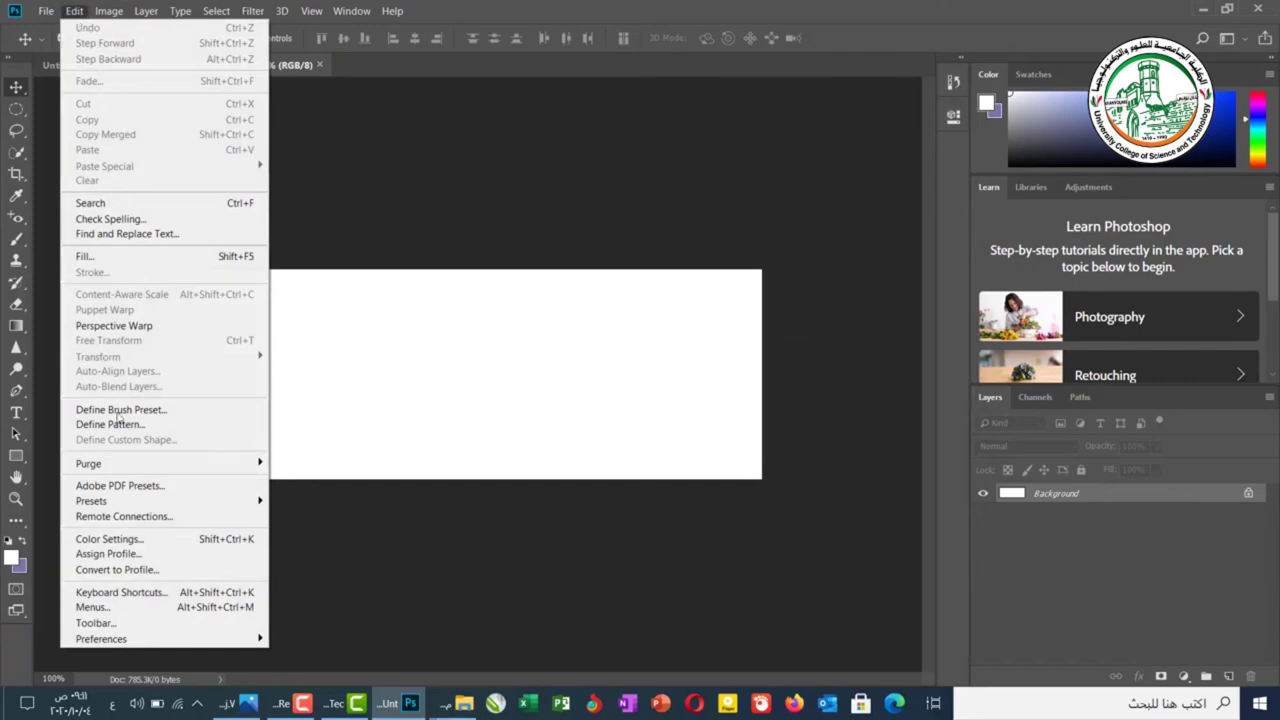
pyautogui.moveTo(154, 640)
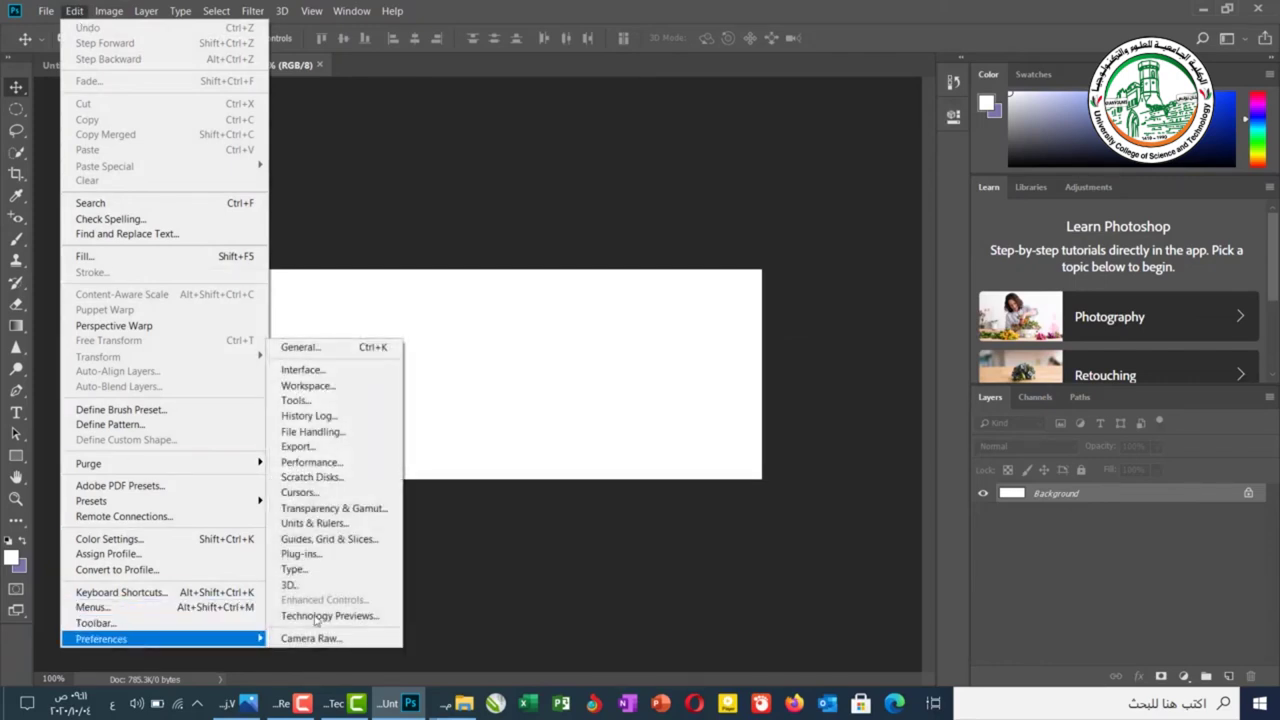
pyautogui.click(343, 349)
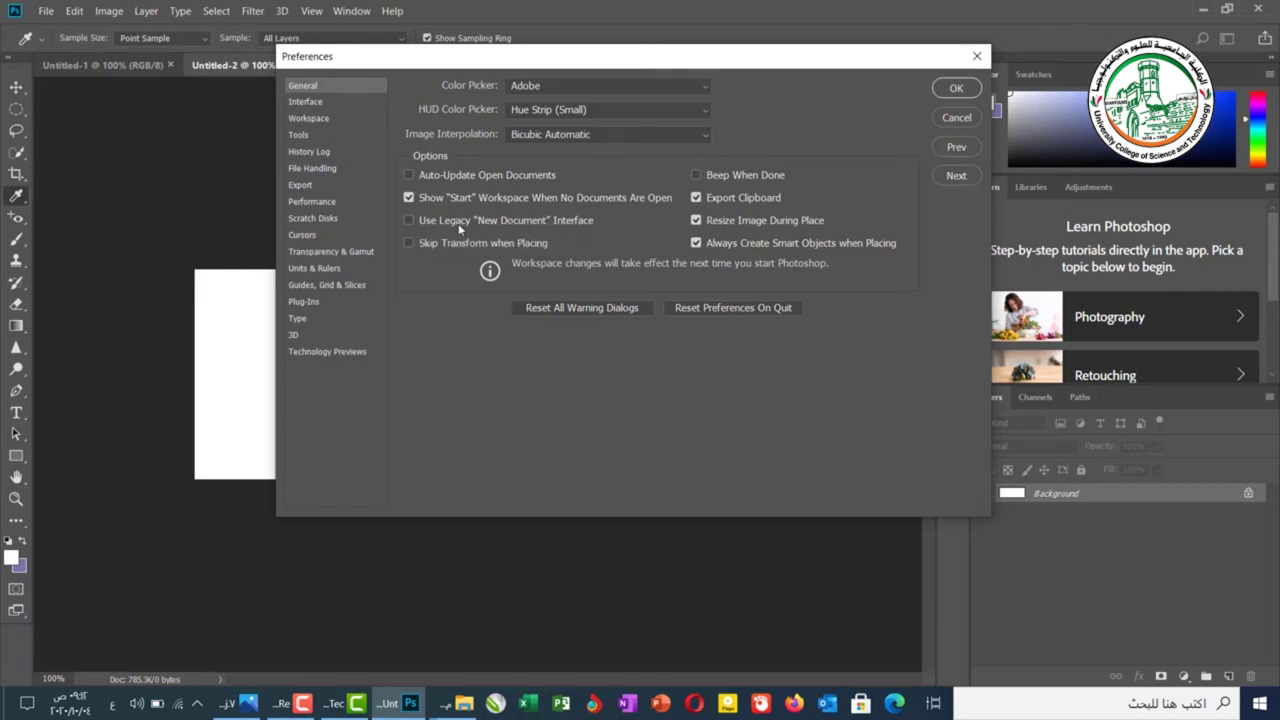
pyautogui.click(408, 221)
pyautogui.click(957, 88)
pyautogui.press('v')
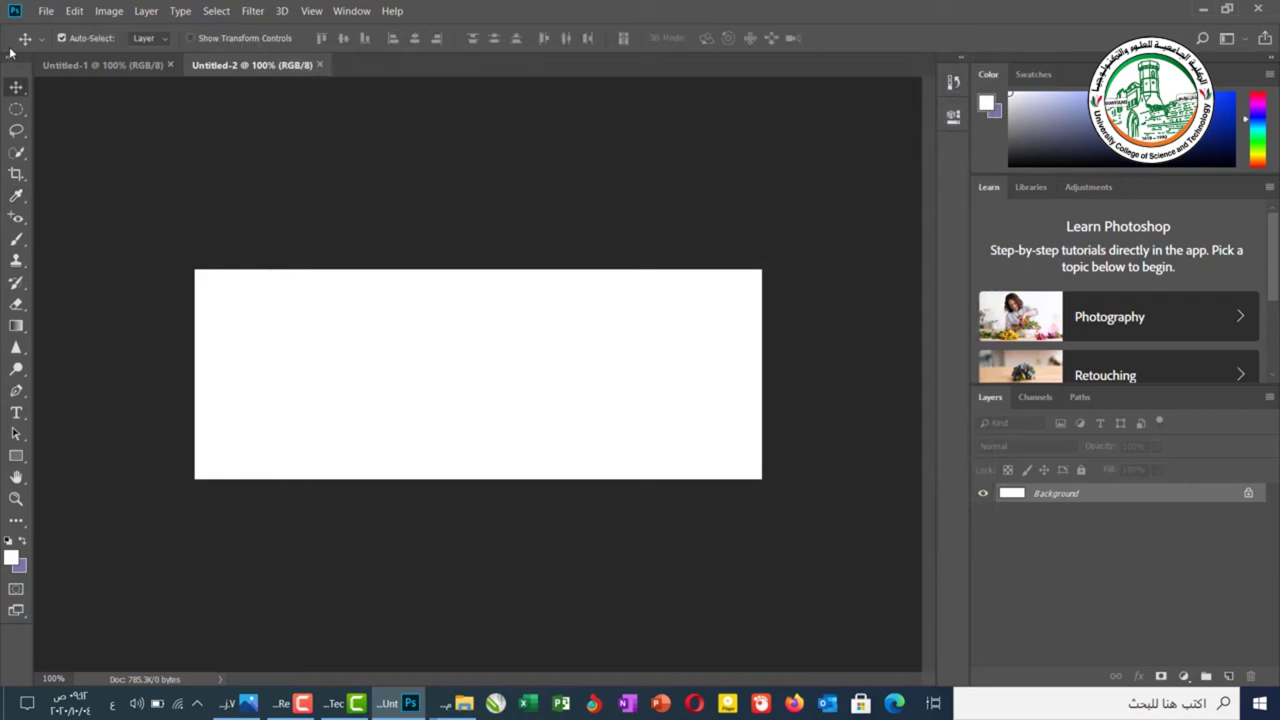
# Examine the legacy New dialog's name, size, resolution, color mode and background settings, and close it without creating a document.
pyautogui.click(44, 12)
pyautogui.click(55, 25)
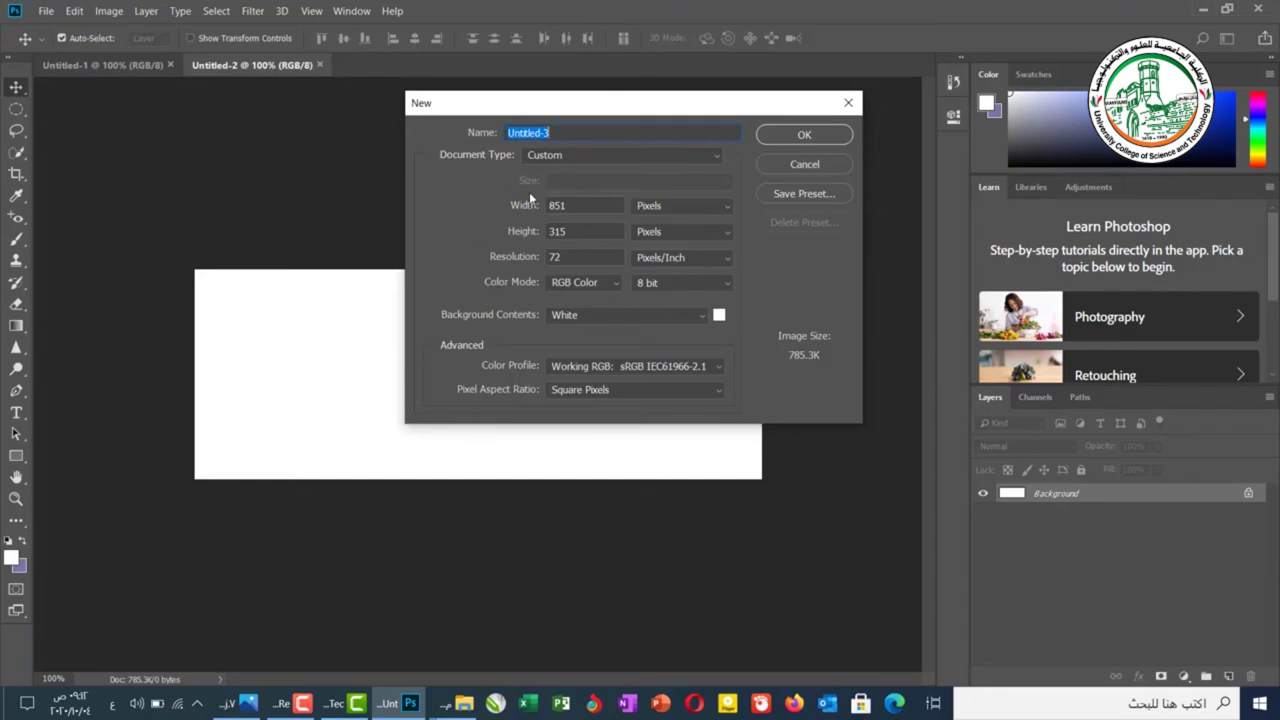
pyautogui.click(847, 104)
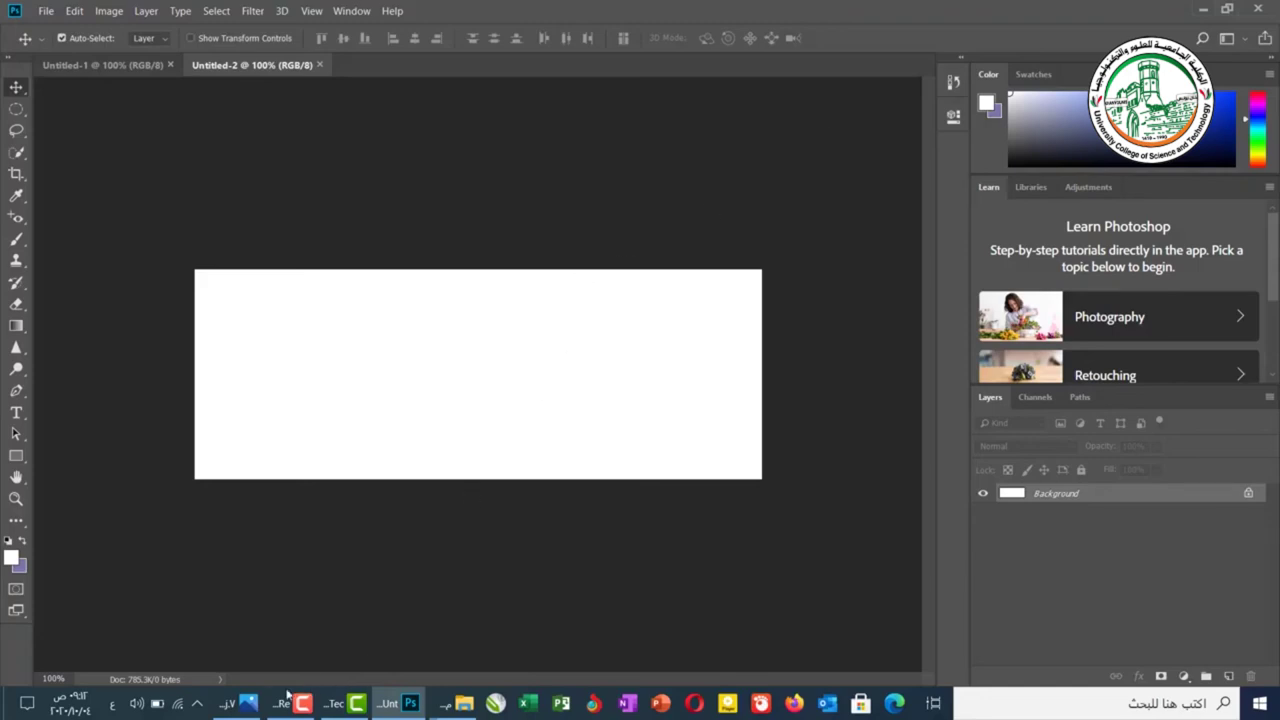
# Place image 22 from the EX 2 folder into the white cover document, widening it to about 20.8% width at 19.7% height.
pyautogui.moveTo(466, 708)
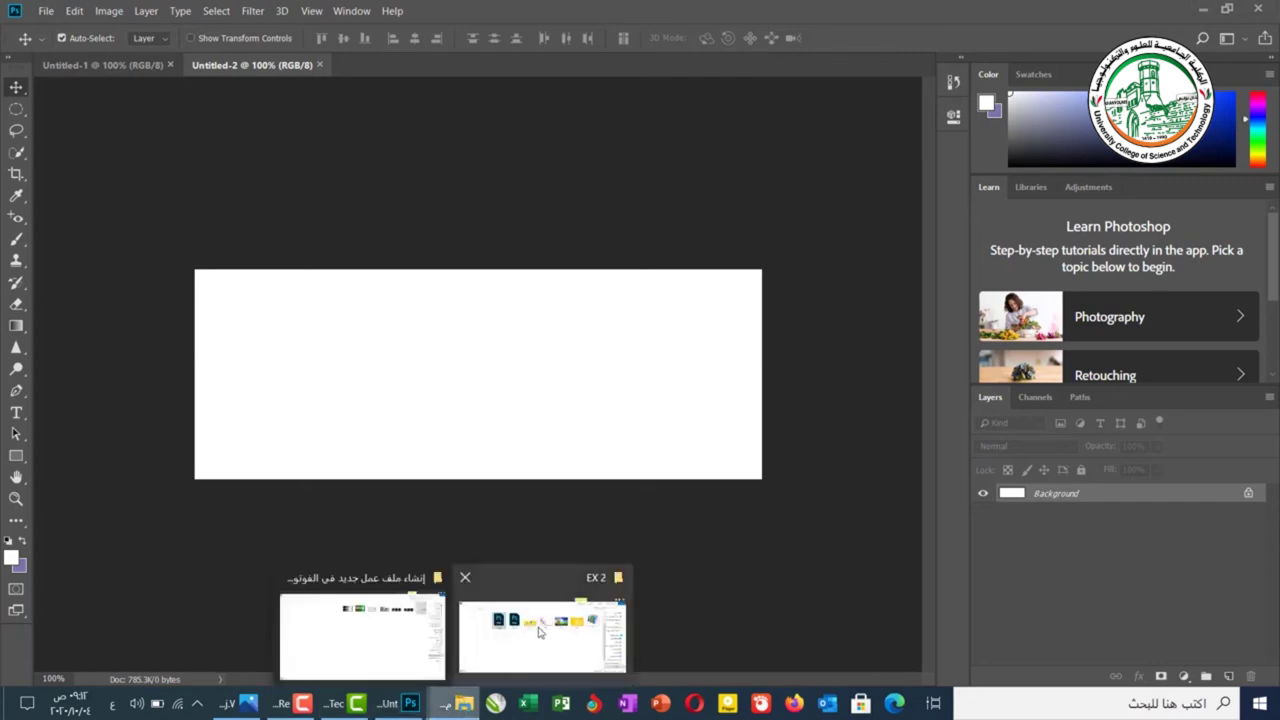
pyautogui.click(540, 631)
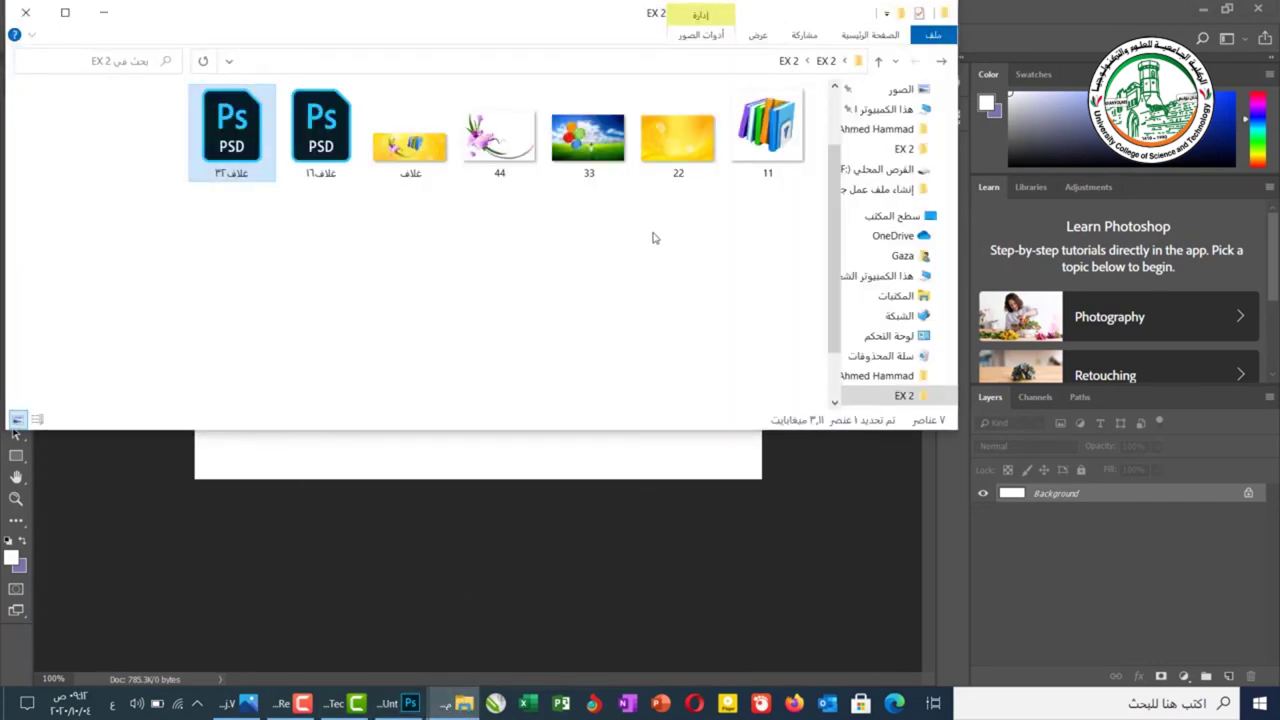
pyautogui.moveTo(692, 162); pyautogui.dragTo(497, 437)
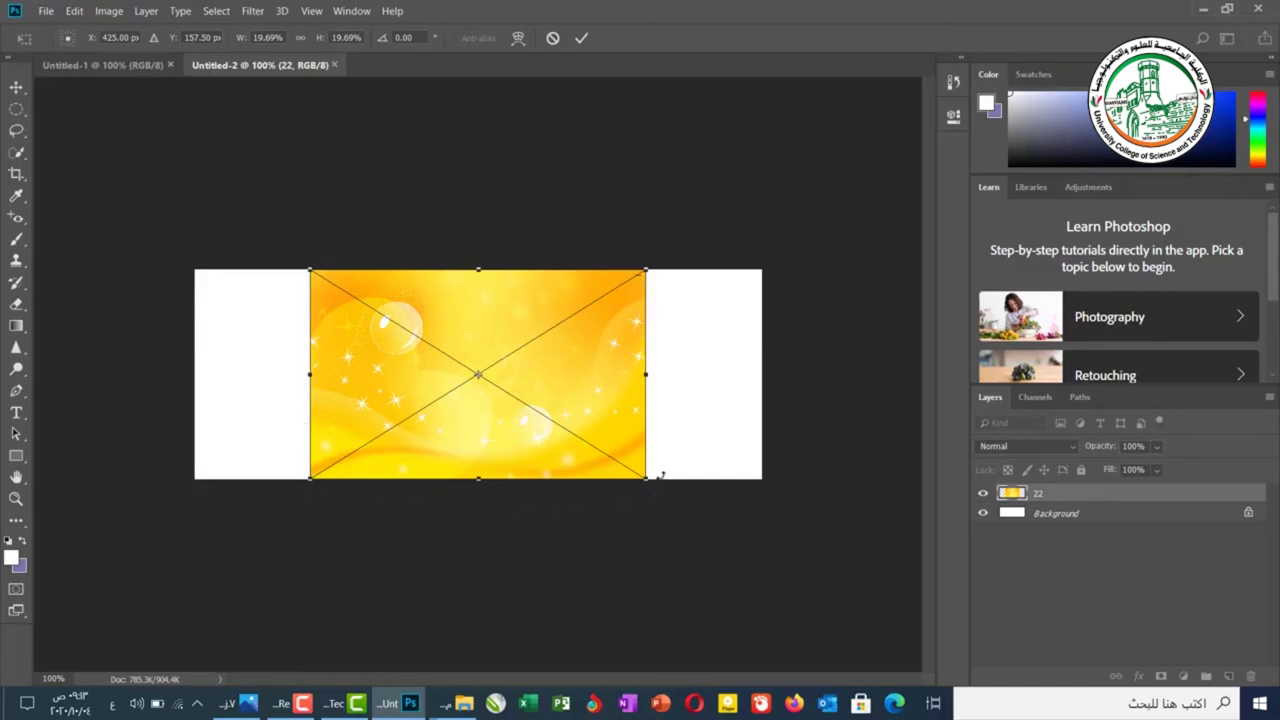
pyautogui.moveTo(708, 533); pyautogui.dragTo(665, 478)
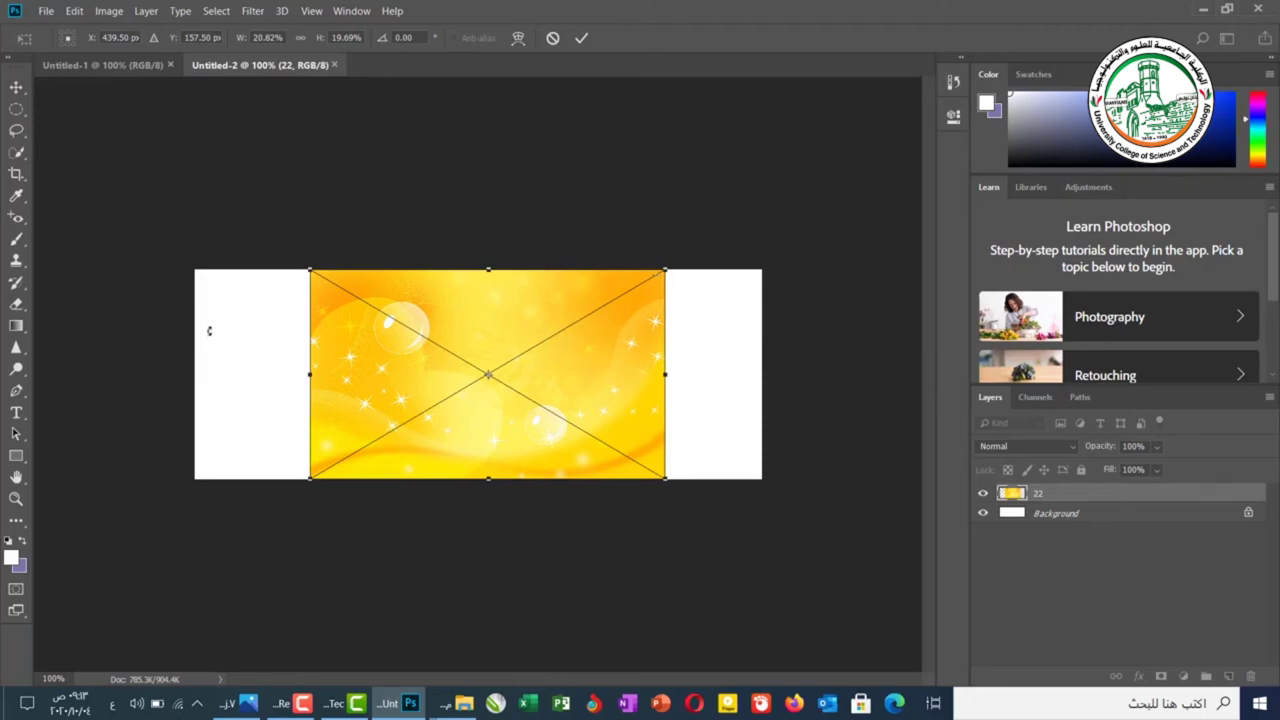
pyautogui.press('Return')
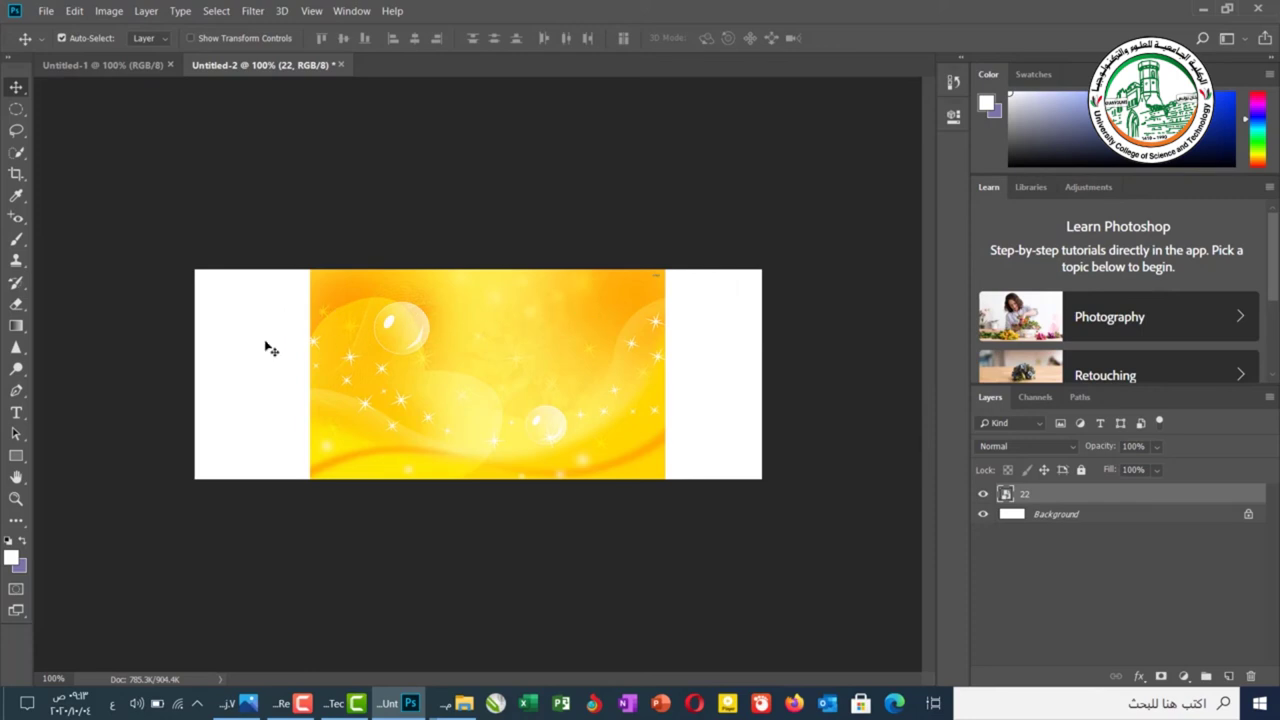
# Reposition image 22 with the Move tool, ending about 50 pixels further left on the canvas.
pyautogui.rightClick(17, 90)
pyautogui.click(70, 90)
pyautogui.moveTo(357, 362); pyautogui.dragTo(246, 349)
pyautogui.moveTo(374, 351); pyautogui.dragTo(454, 366)
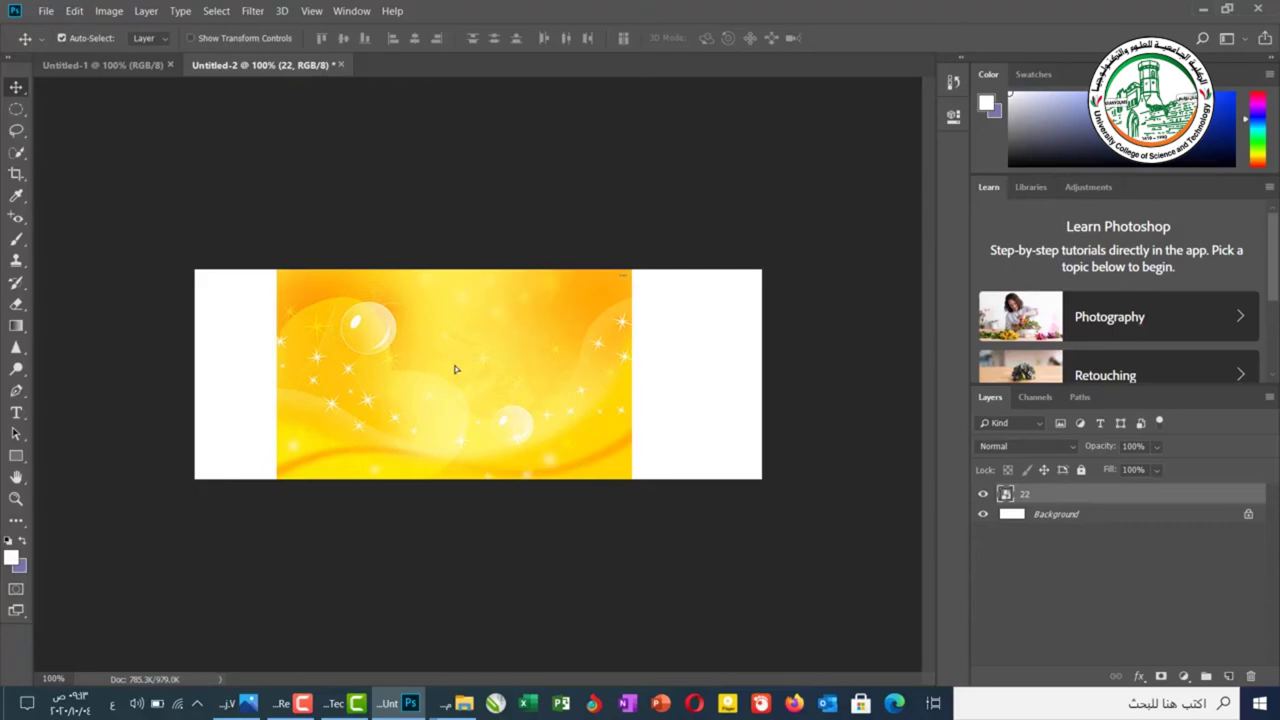
# Enlarge image 22 with Free Transform to about 39.5% width and 34.4% height so it covers the whole canvas.
pyautogui.press('ctrl')
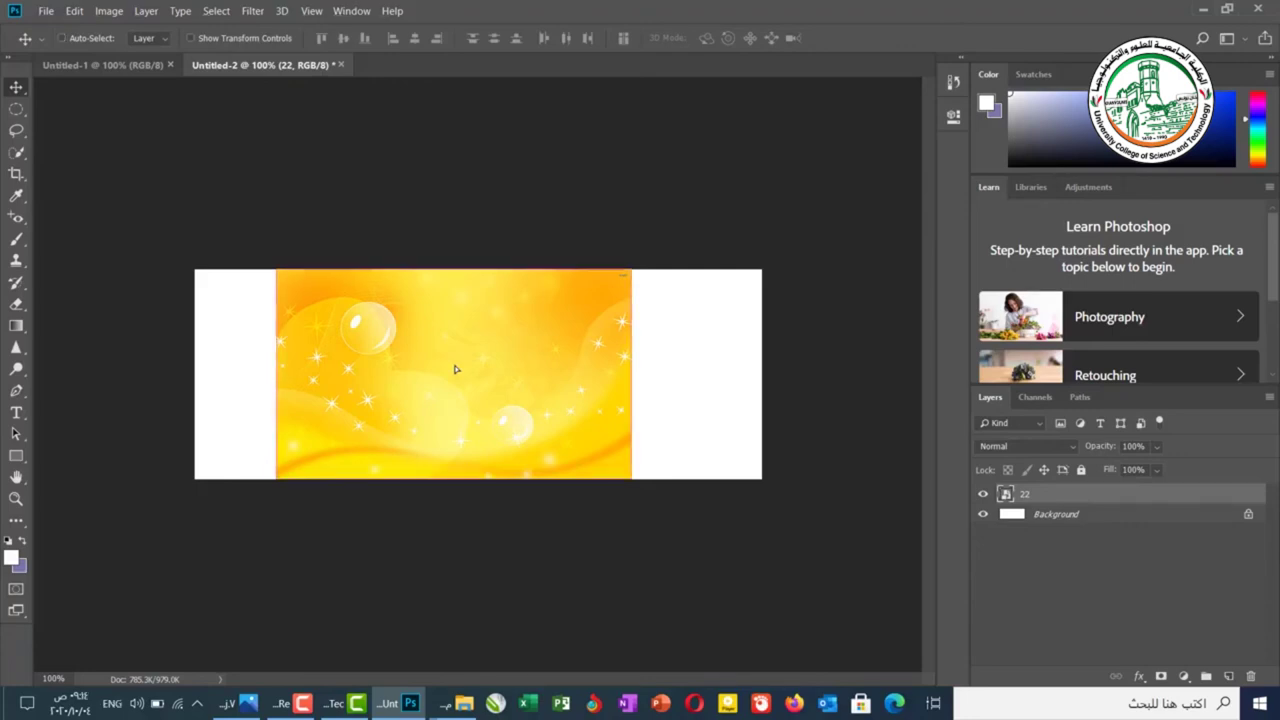
pyautogui.hotkey('ctrl', 't')
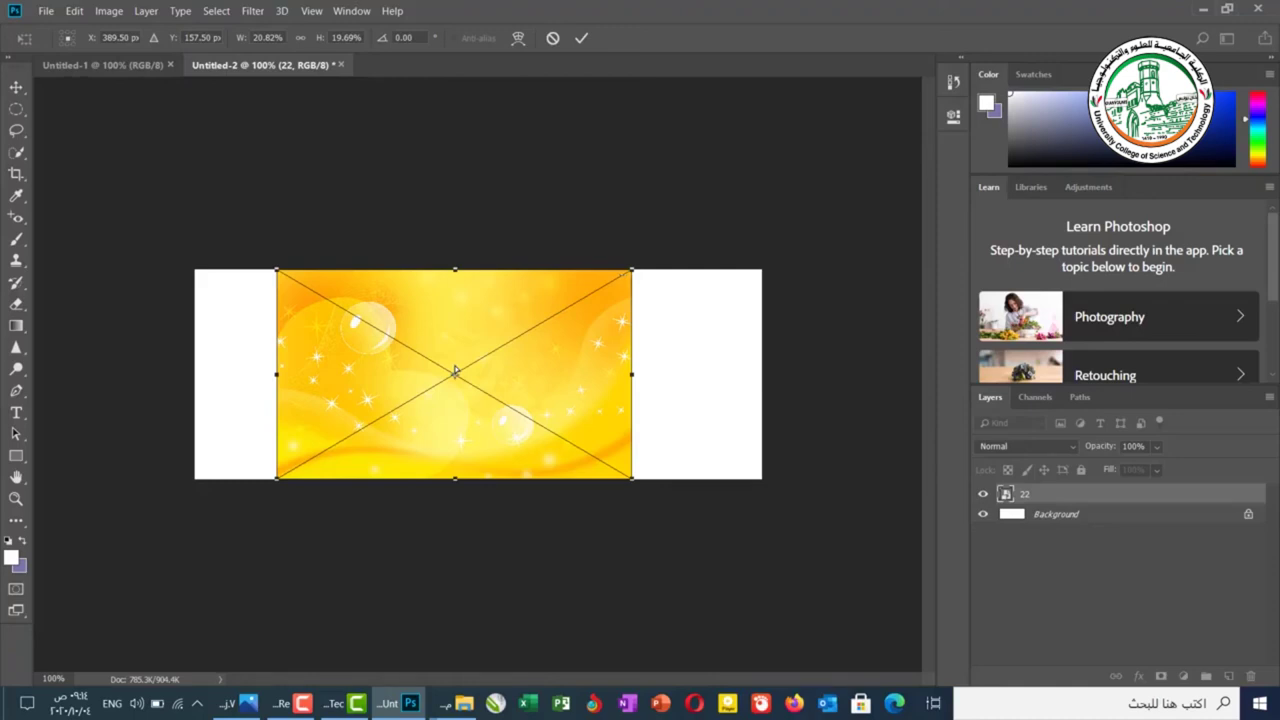
pyautogui.moveTo(632, 478)
pyautogui.mouseDown()
pyautogui.moveTo(663, 529)
pyautogui.moveTo(663, 486)
pyautogui.moveTo(647, 478)
pyautogui.mouseUp()
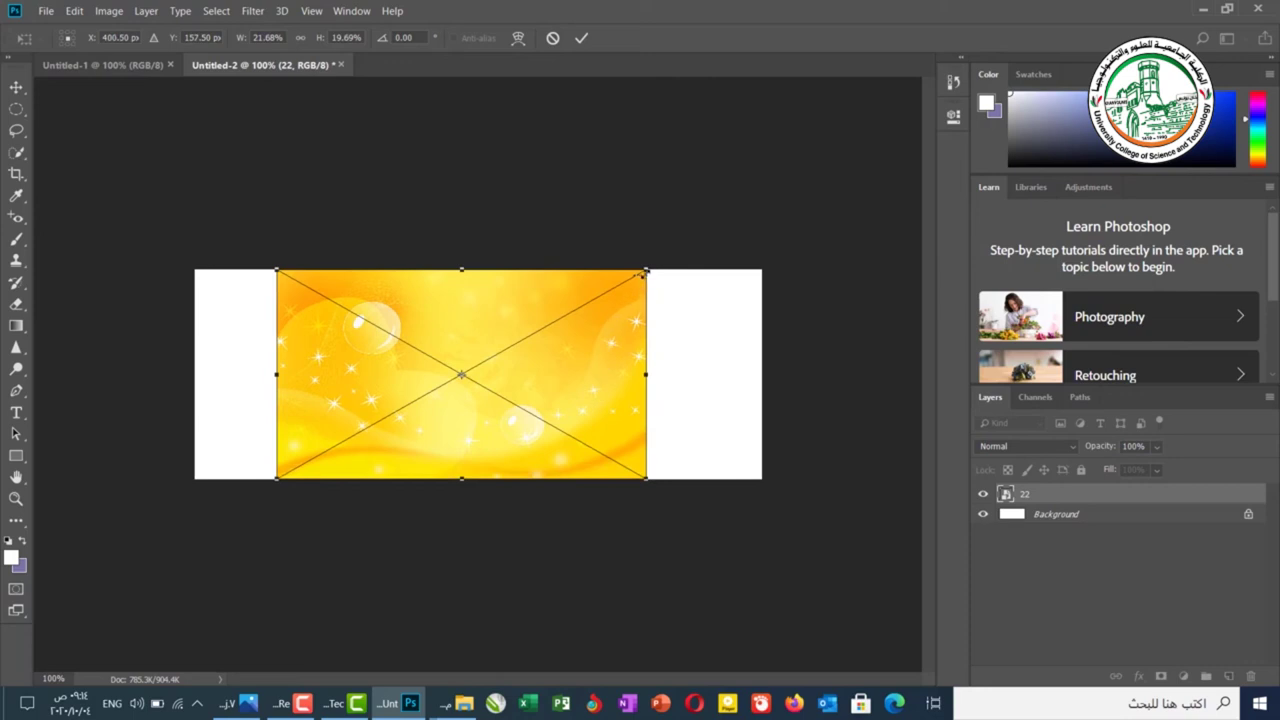
pyautogui.moveTo(647, 270)
pyautogui.mouseDown()
pyautogui.moveTo(809, 130)
pyautogui.moveTo(515, 324)
pyautogui.moveTo(470, 378)
pyautogui.moveTo(630, 276)
pyautogui.moveTo(788, 225)
pyautogui.moveTo(574, 327)
pyautogui.moveTo(470, 360)
pyautogui.moveTo(700, 228)
pyautogui.moveTo(543, 357)
pyautogui.moveTo(663, 264)
pyautogui.moveTo(729, 238)
pyautogui.moveTo(643, 316)
pyautogui.moveTo(661, 268)
pyautogui.mouseUp()
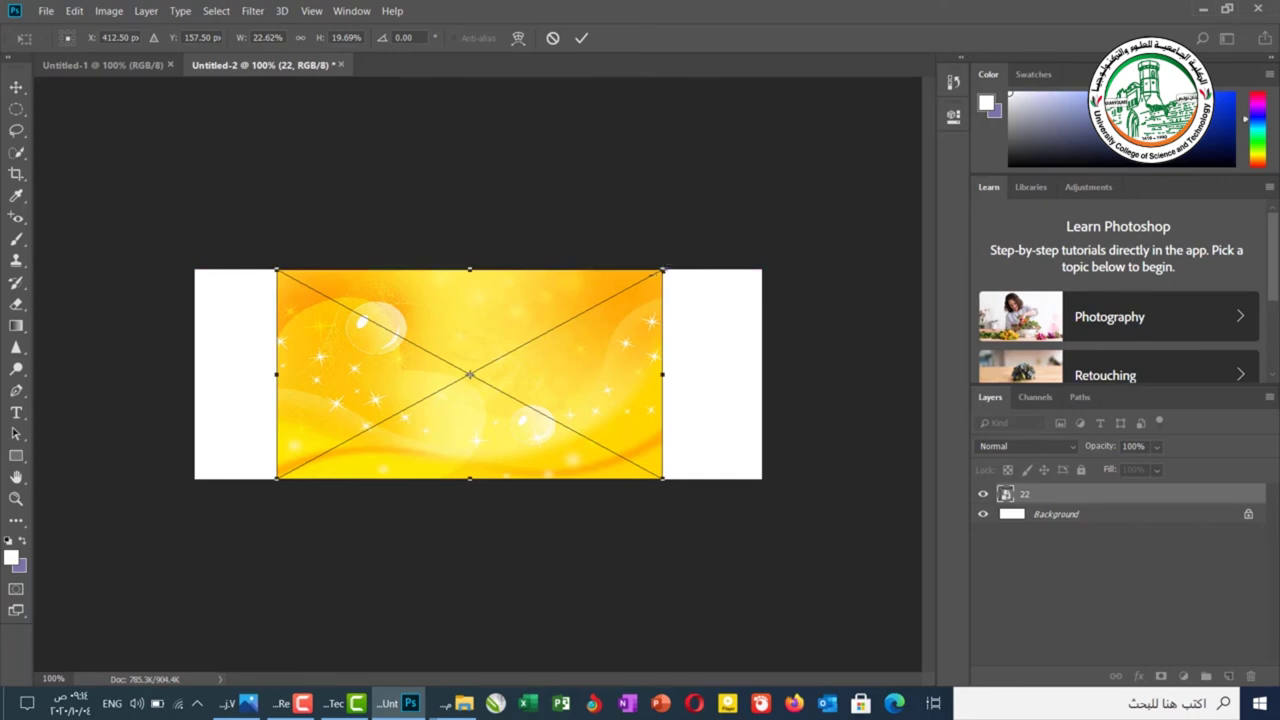
pyautogui.moveTo(661, 268); pyautogui.dragTo(803, 216)
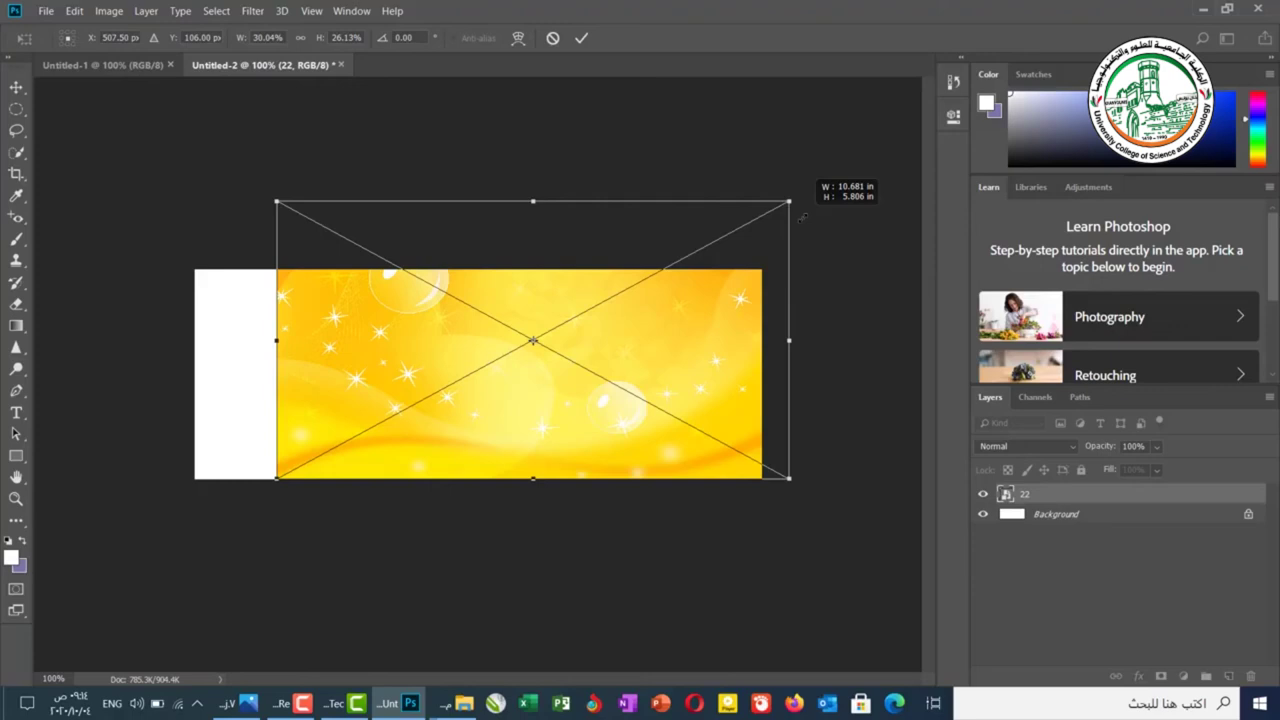
pyautogui.moveTo(803, 217); pyautogui.dragTo(864, 169)
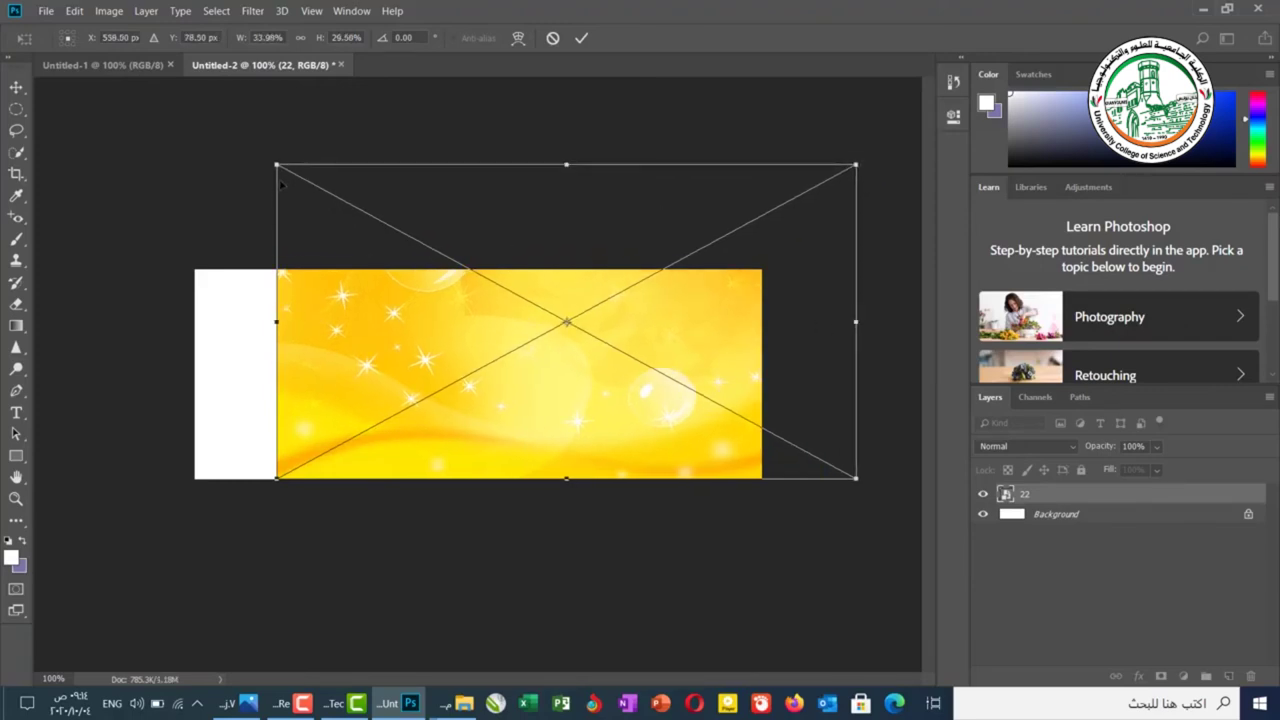
pyautogui.moveTo(277, 164); pyautogui.dragTo(183, 113)
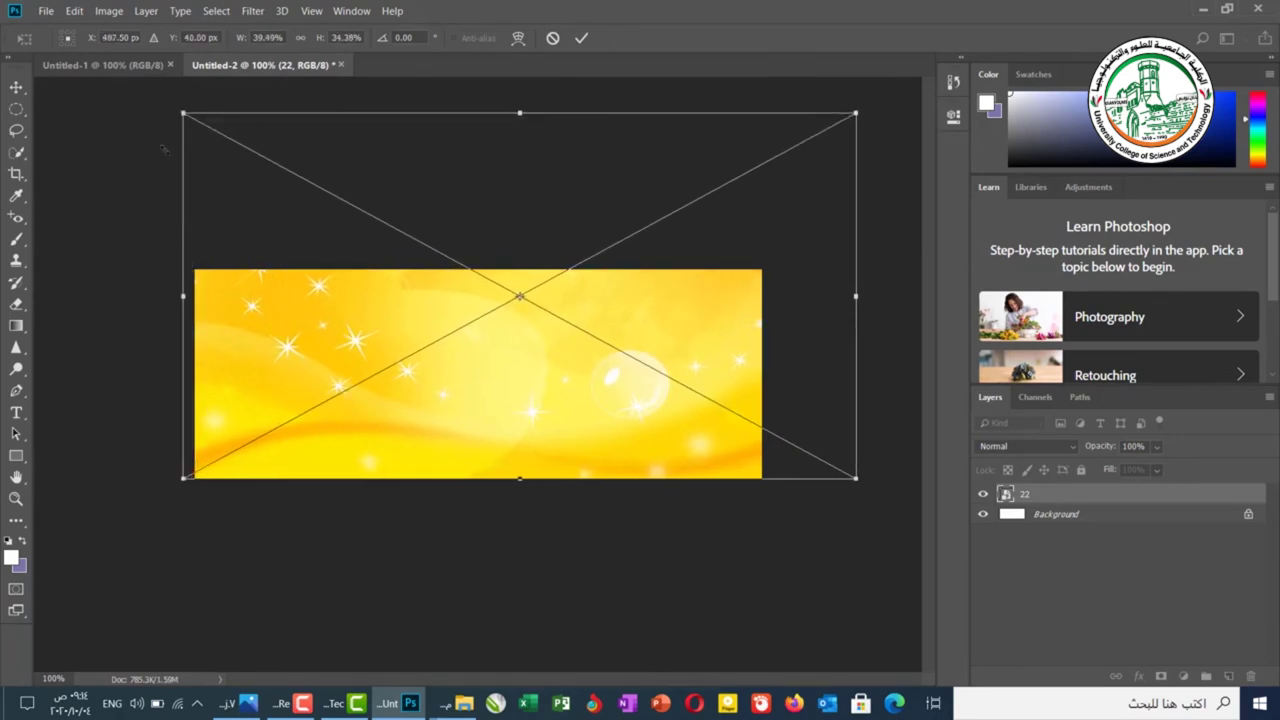
pyautogui.press('Return')
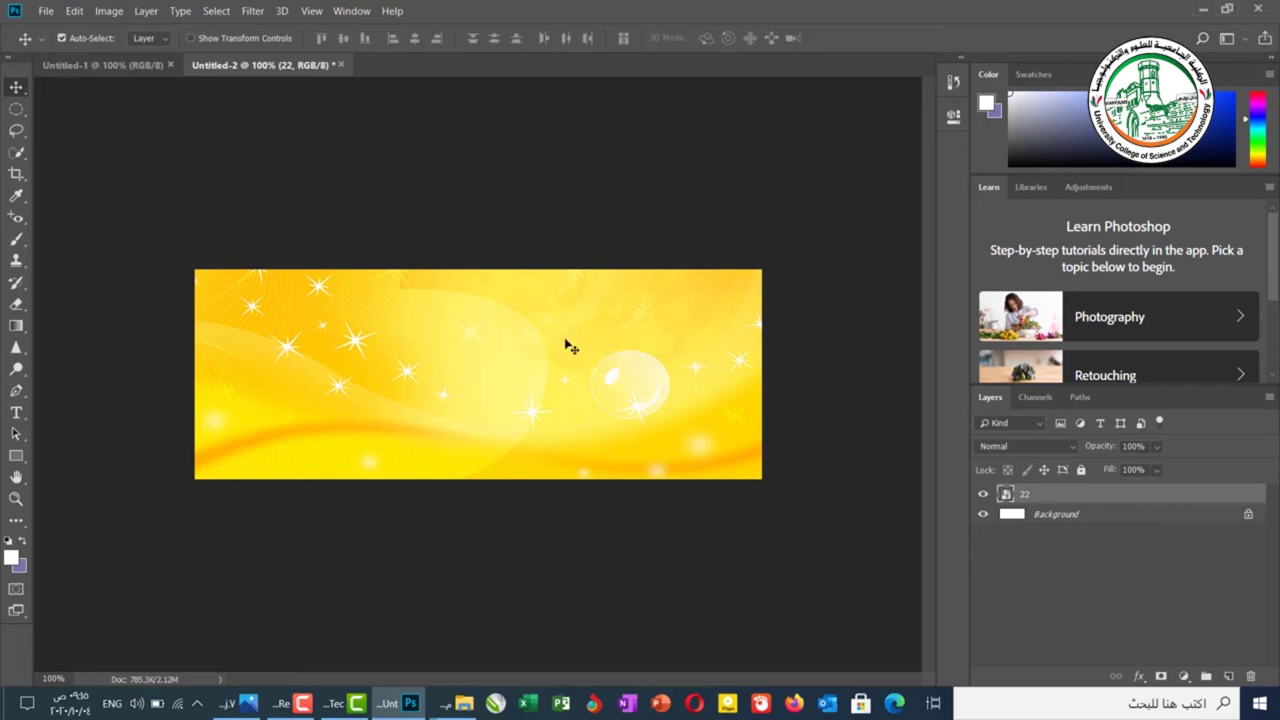
# Start Free Transform on image 22 and flip it horizontally.
pyautogui.rightClick(489, 356)
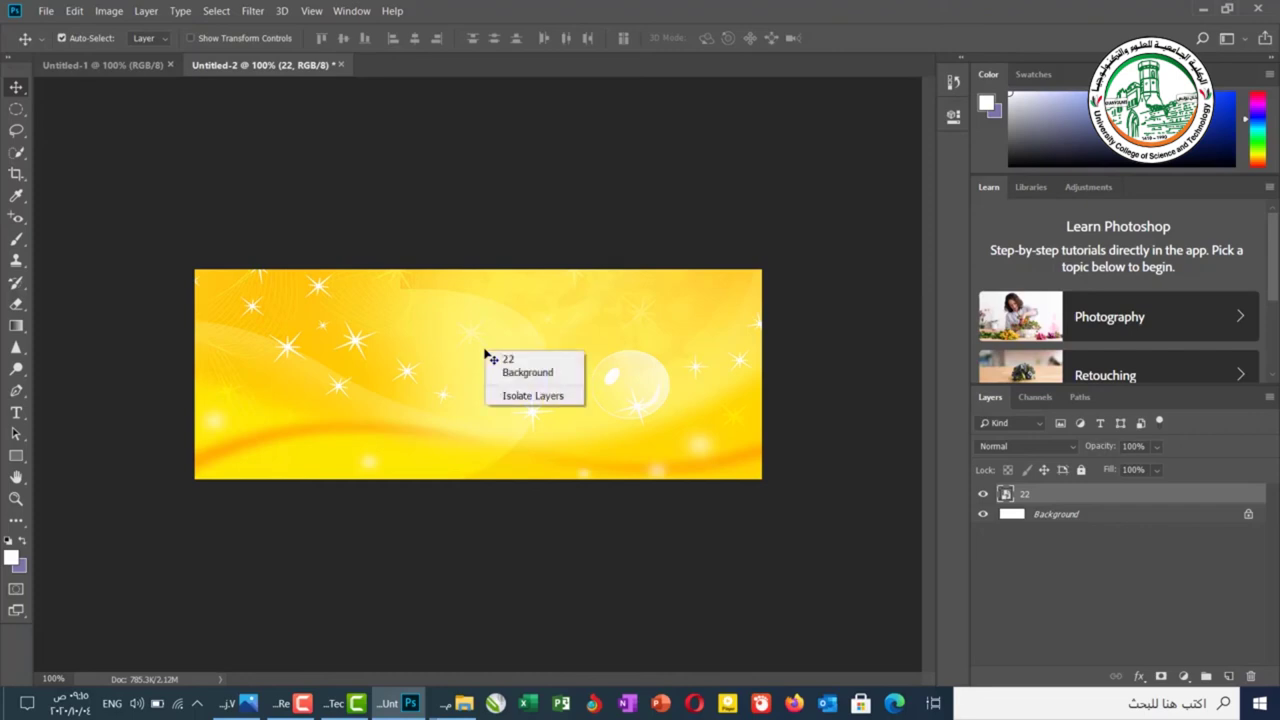
pyautogui.click(480, 352)
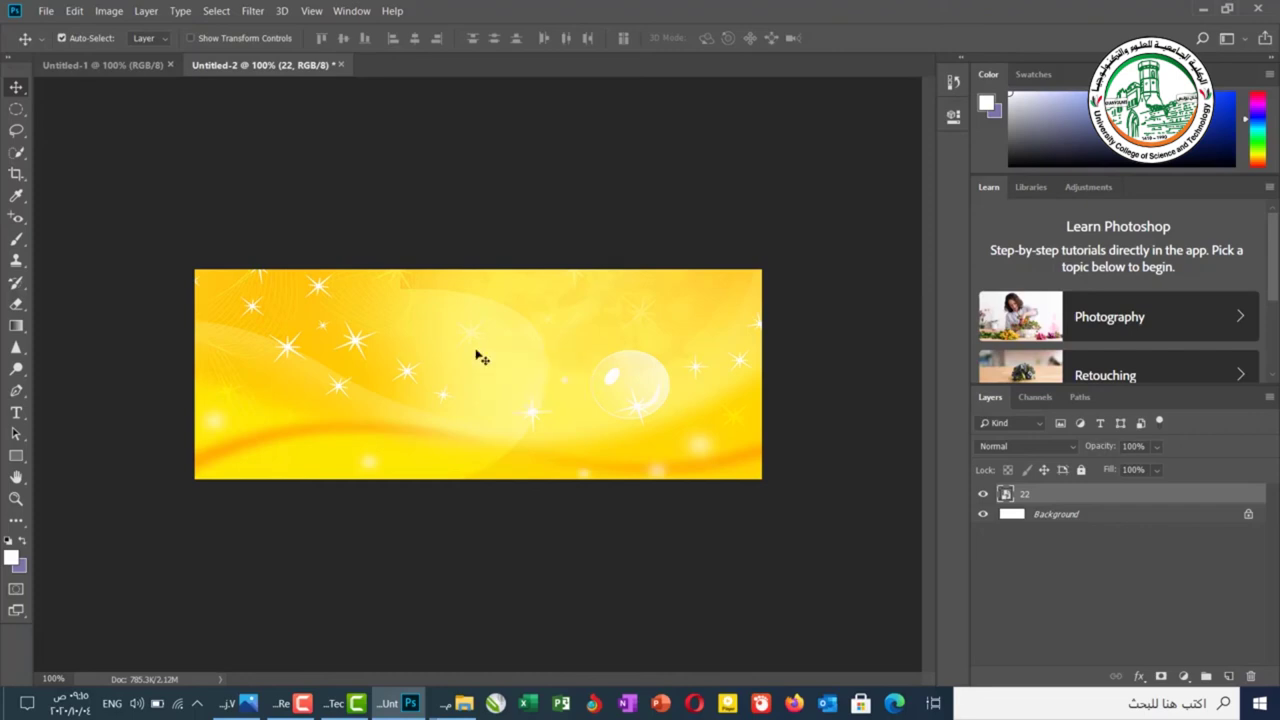
pyautogui.press('ctrl')
pyautogui.press('ctrl')
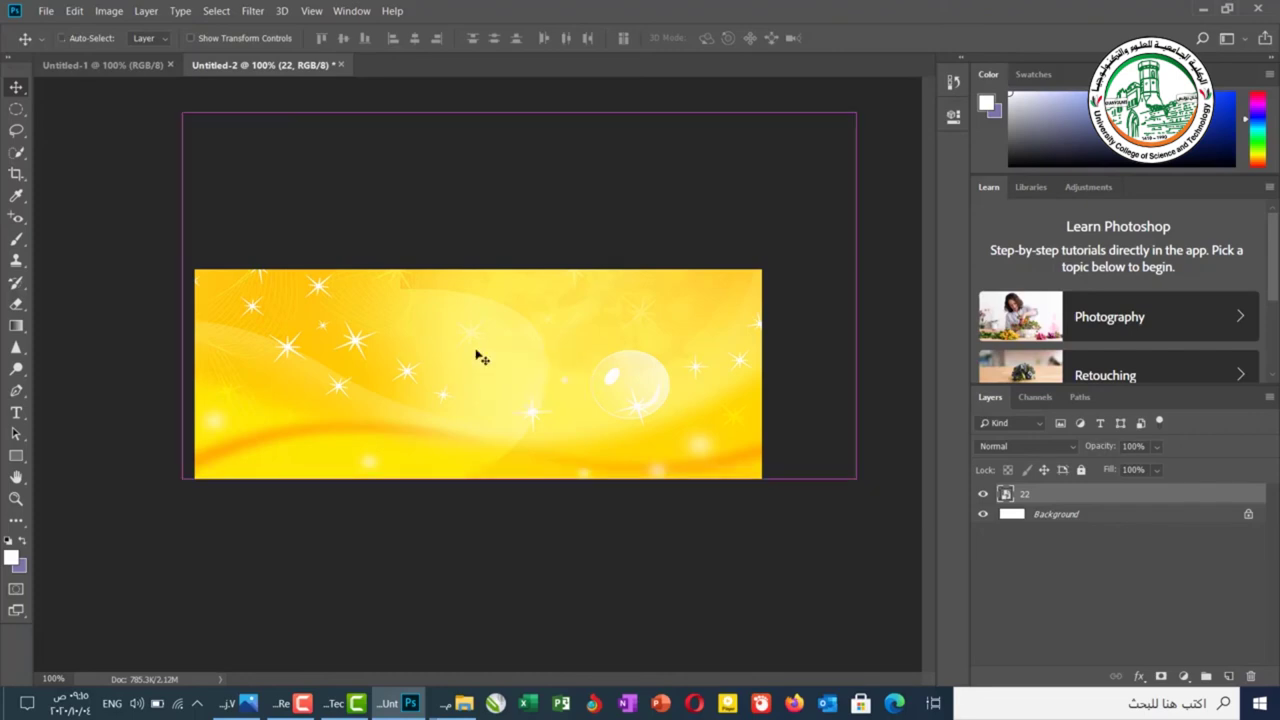
pyautogui.hotkey('ctrl', 't')
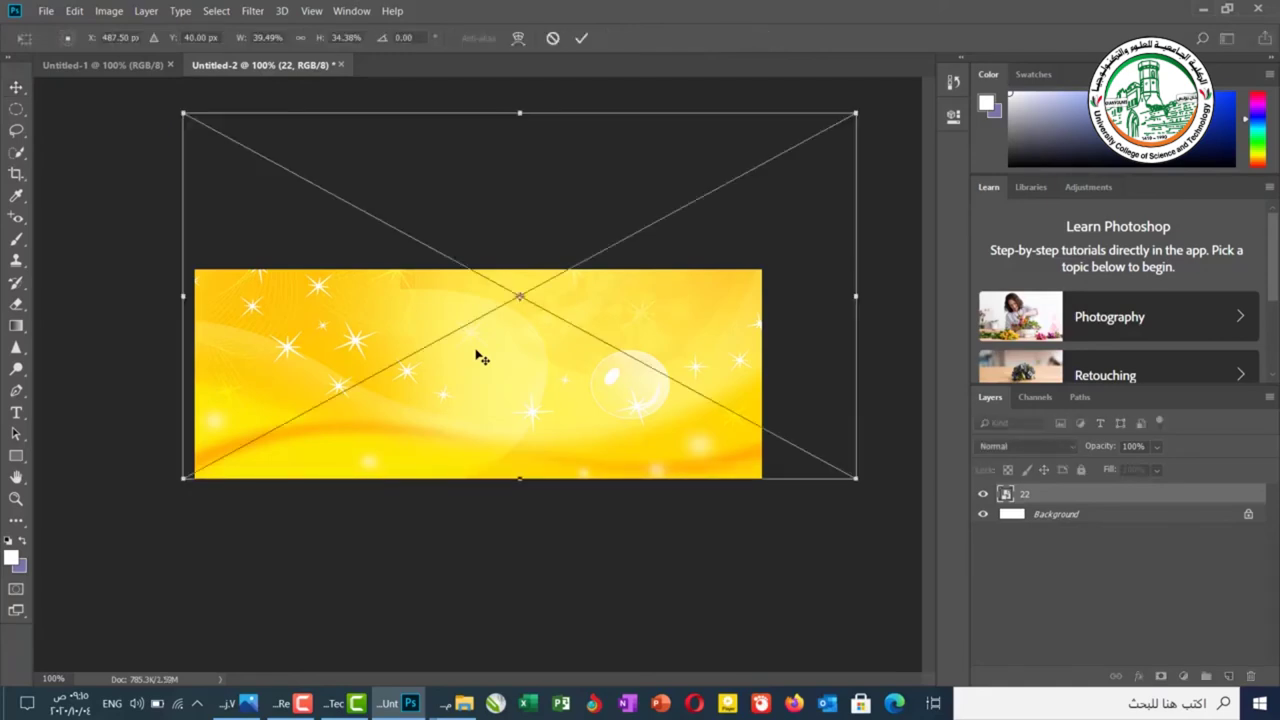
pyautogui.rightClick(477, 351)
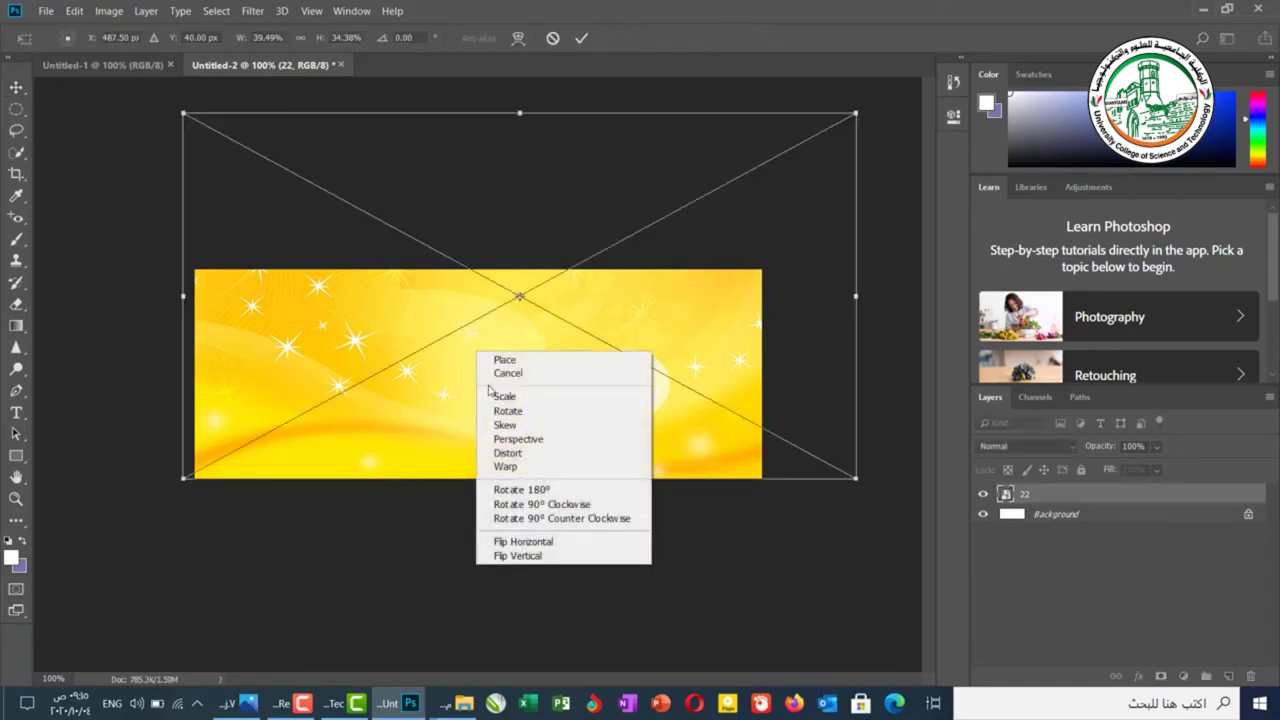
pyautogui.click(515, 543)
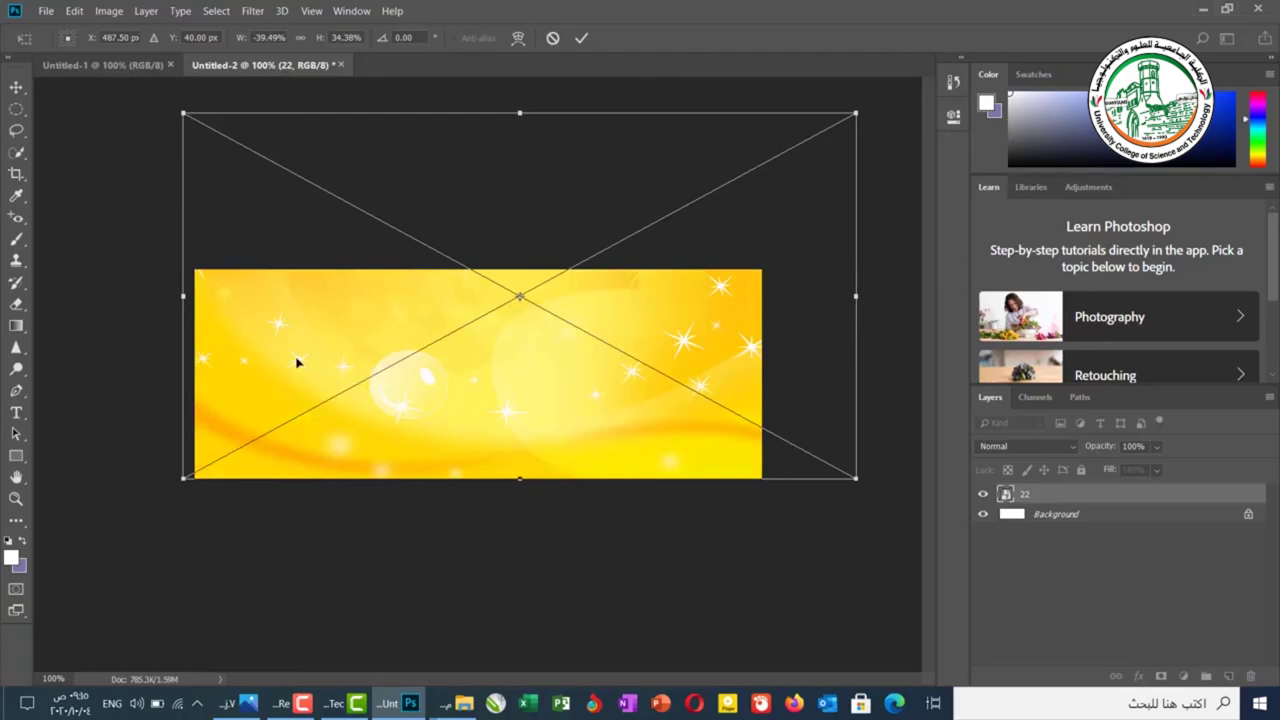
# Flip image 22 horizontally back to its original orientation and mirror it horizontally once more.
pyautogui.rightClick(471, 389)
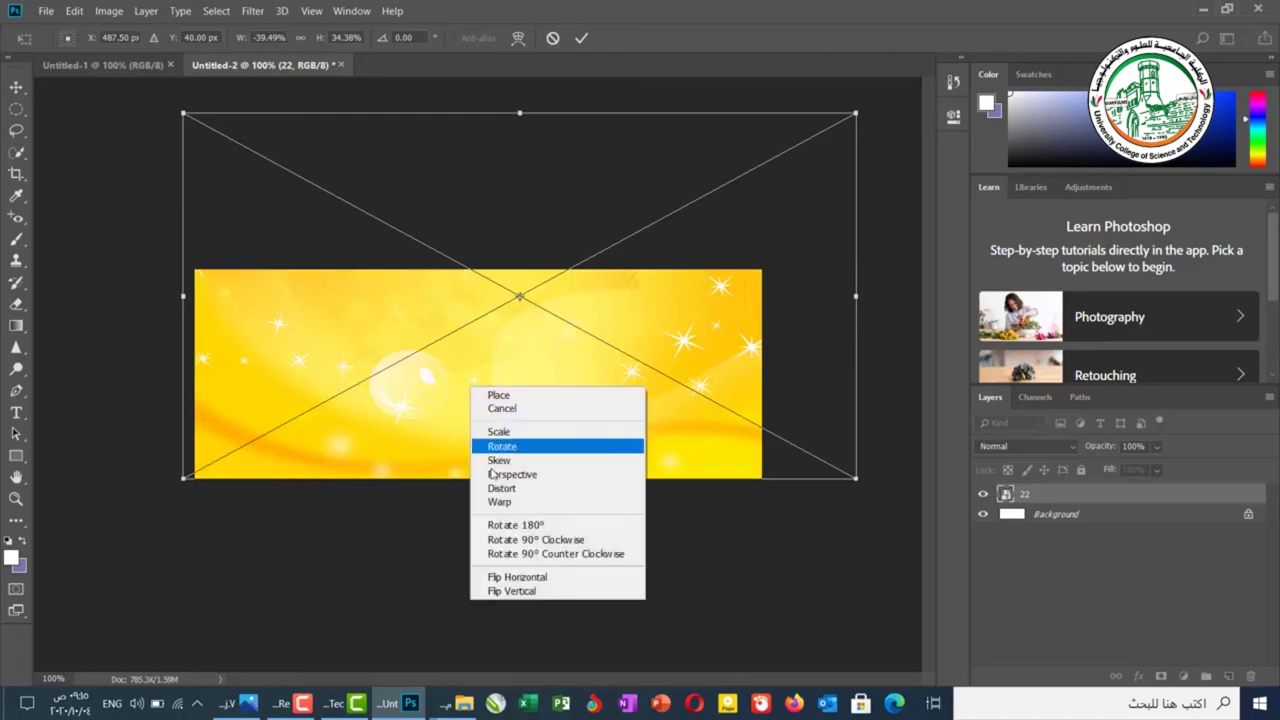
pyautogui.click(508, 578)
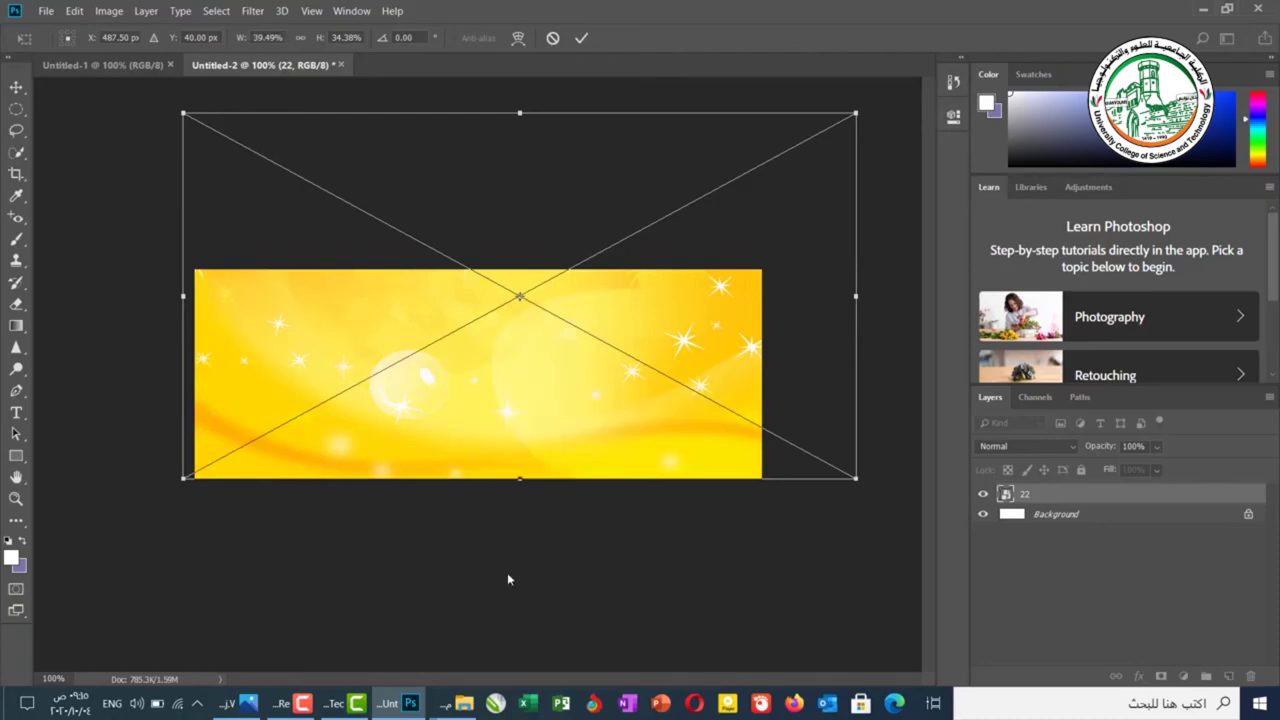
pyautogui.rightClick(444, 405)
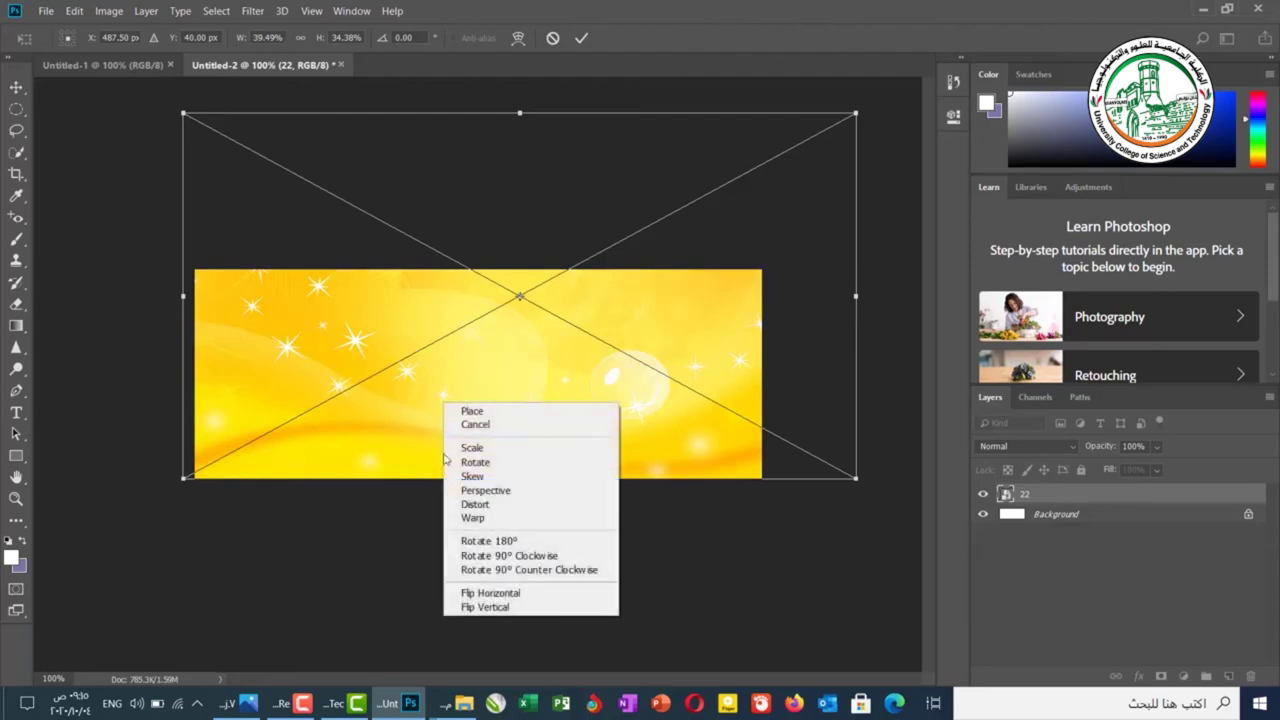
pyautogui.click(486, 592)
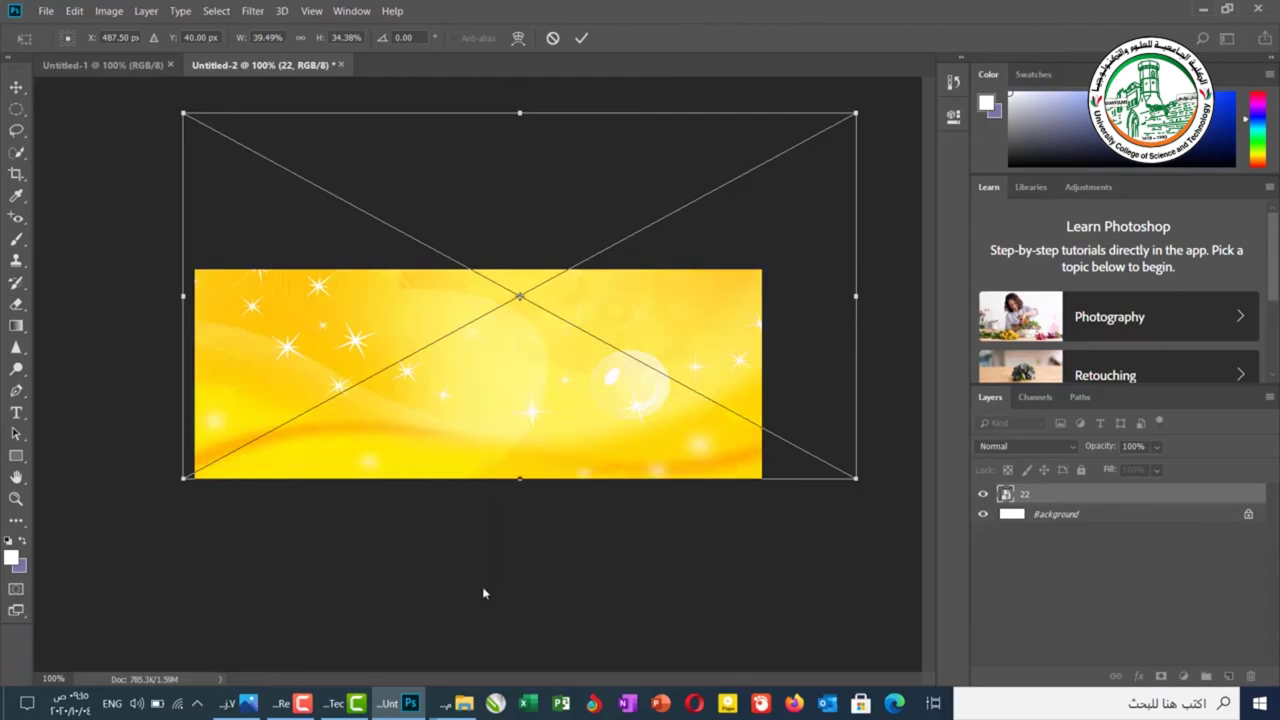
# Flip image 22 vertically and apply the transformation.
pyautogui.rightClick(473, 379)
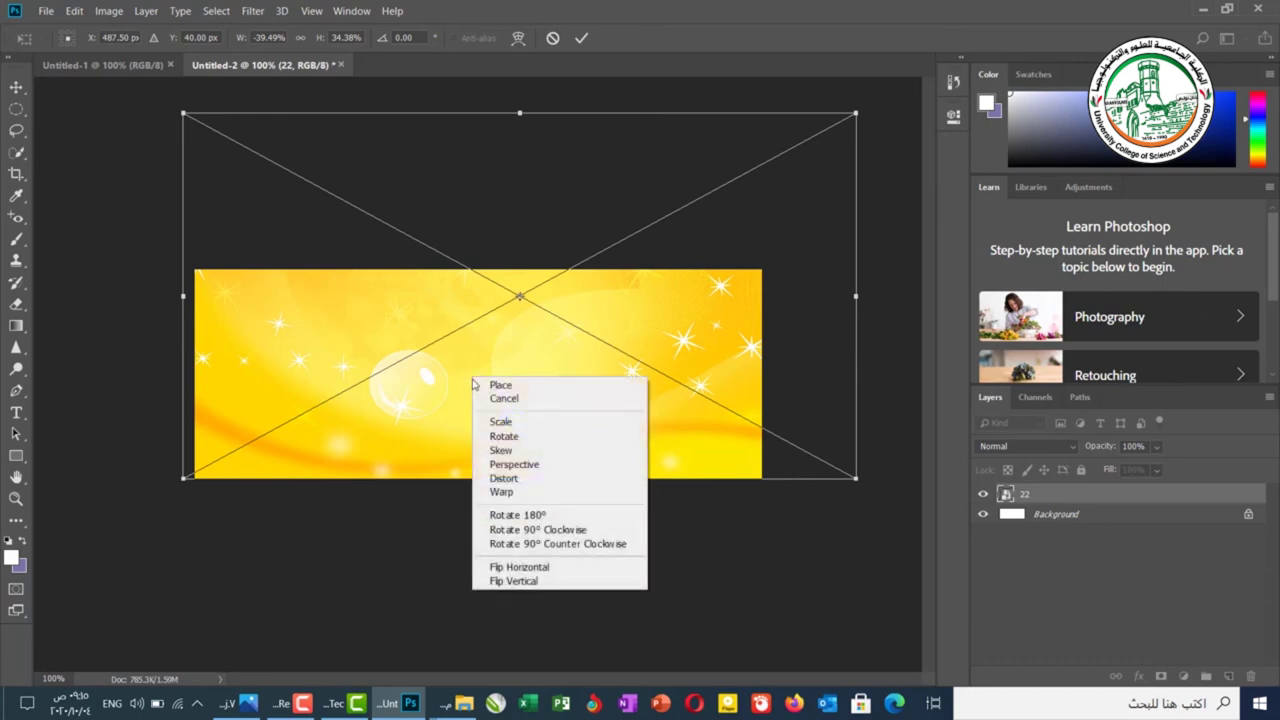
pyautogui.click(493, 582)
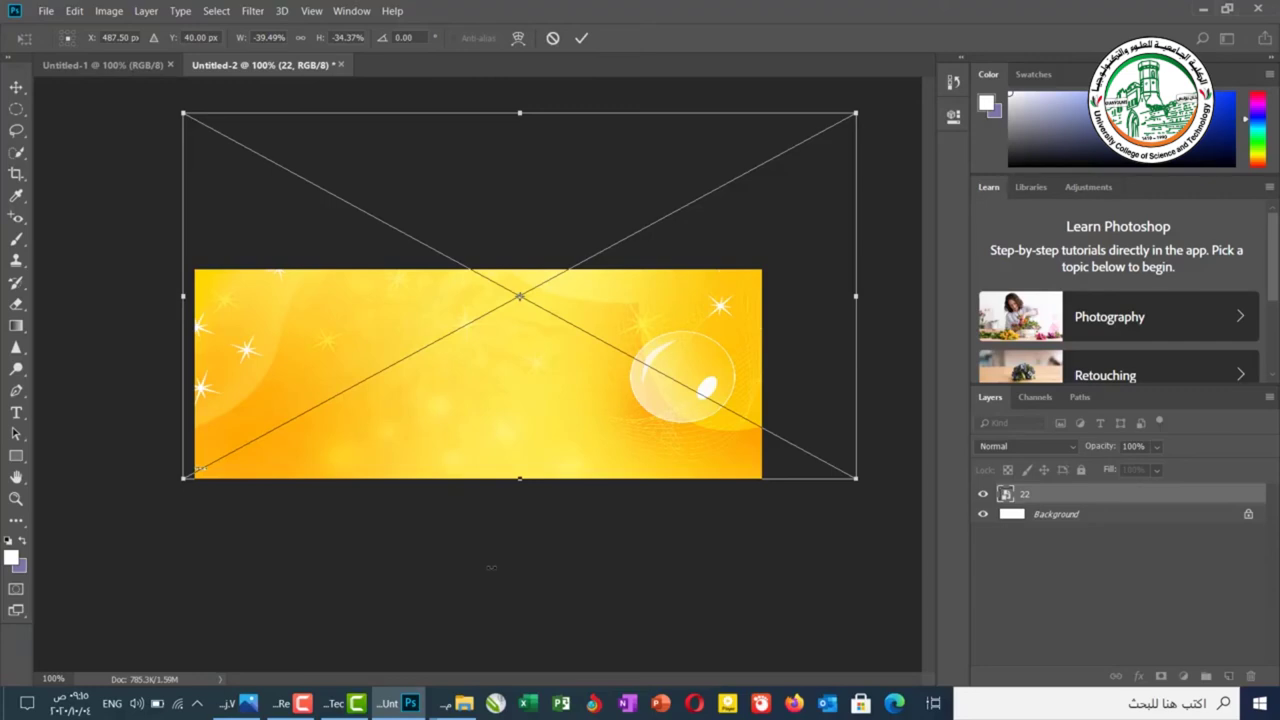
pyautogui.press('Return')
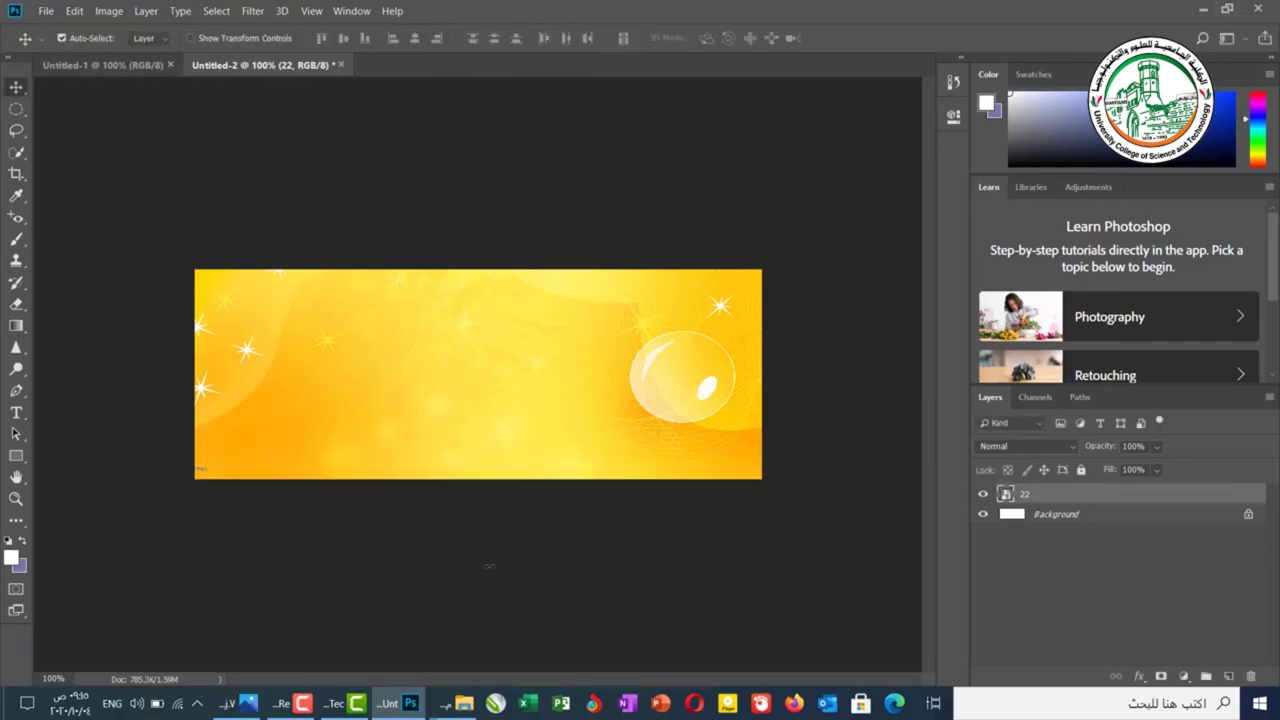
# Place image 44 from the EX 2 folder on the cover, scale it down to about 10.3%, and apply the transformation.
pyautogui.moveTo(450, 705)
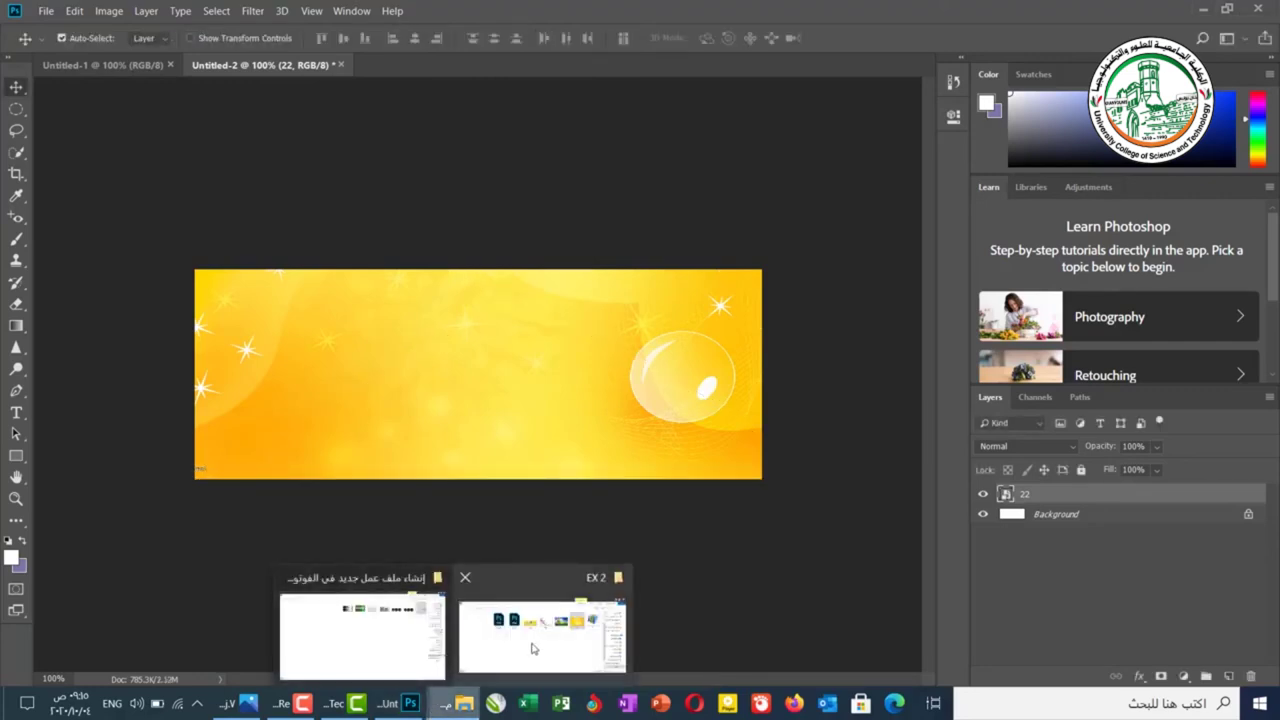
pyautogui.click(462, 648)
pyautogui.moveTo(498, 135); pyautogui.dragTo(394, 448)
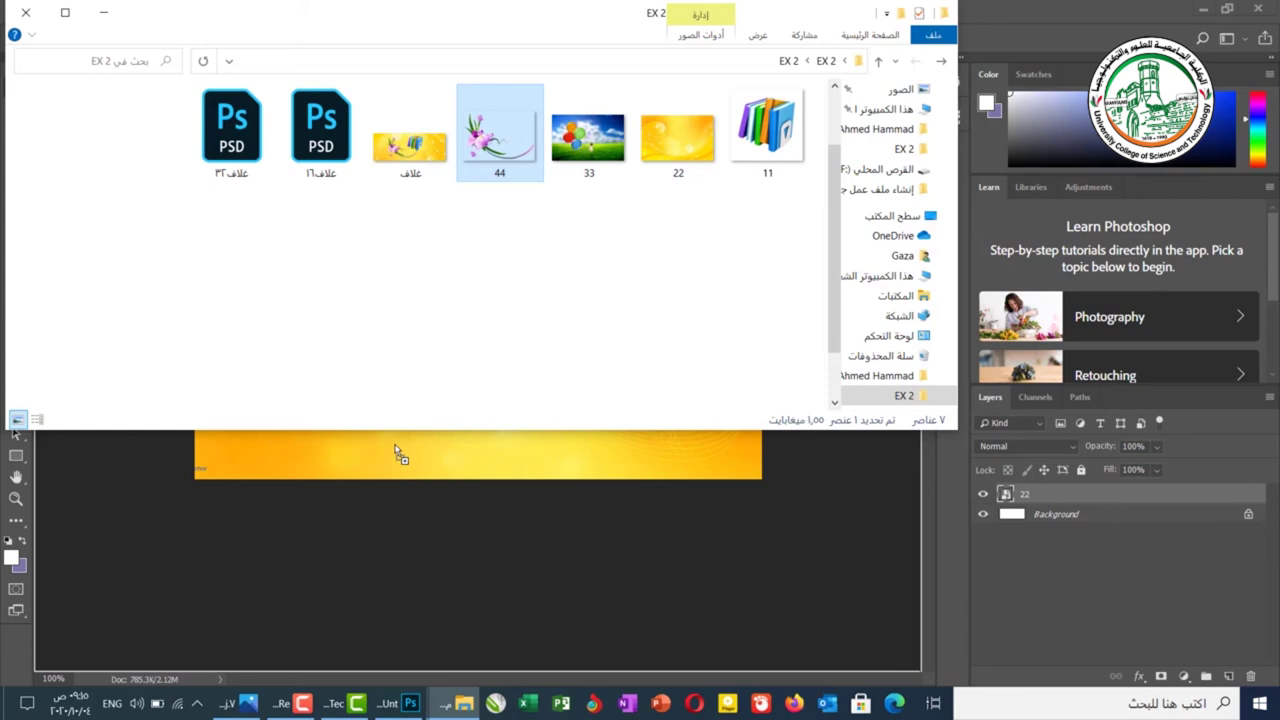
pyautogui.moveTo(394, 446); pyautogui.dragTo(394, 448)
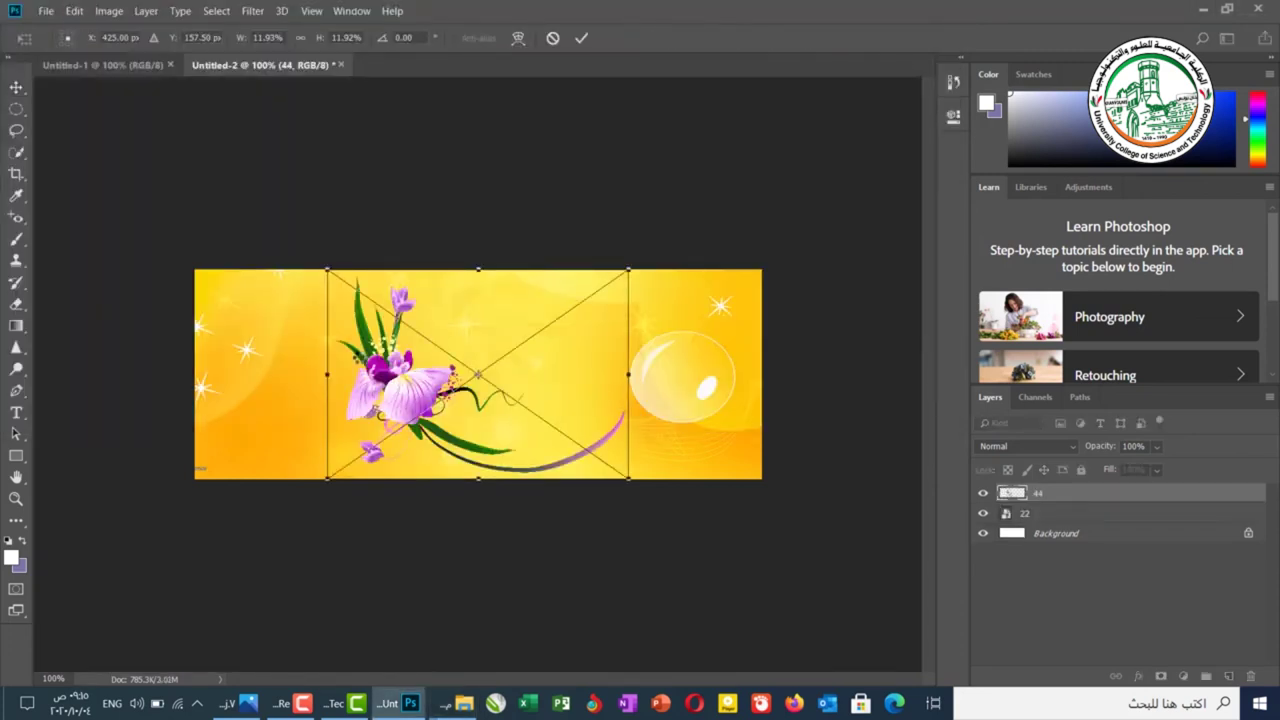
pyautogui.moveTo(629, 478); pyautogui.dragTo(579, 459)
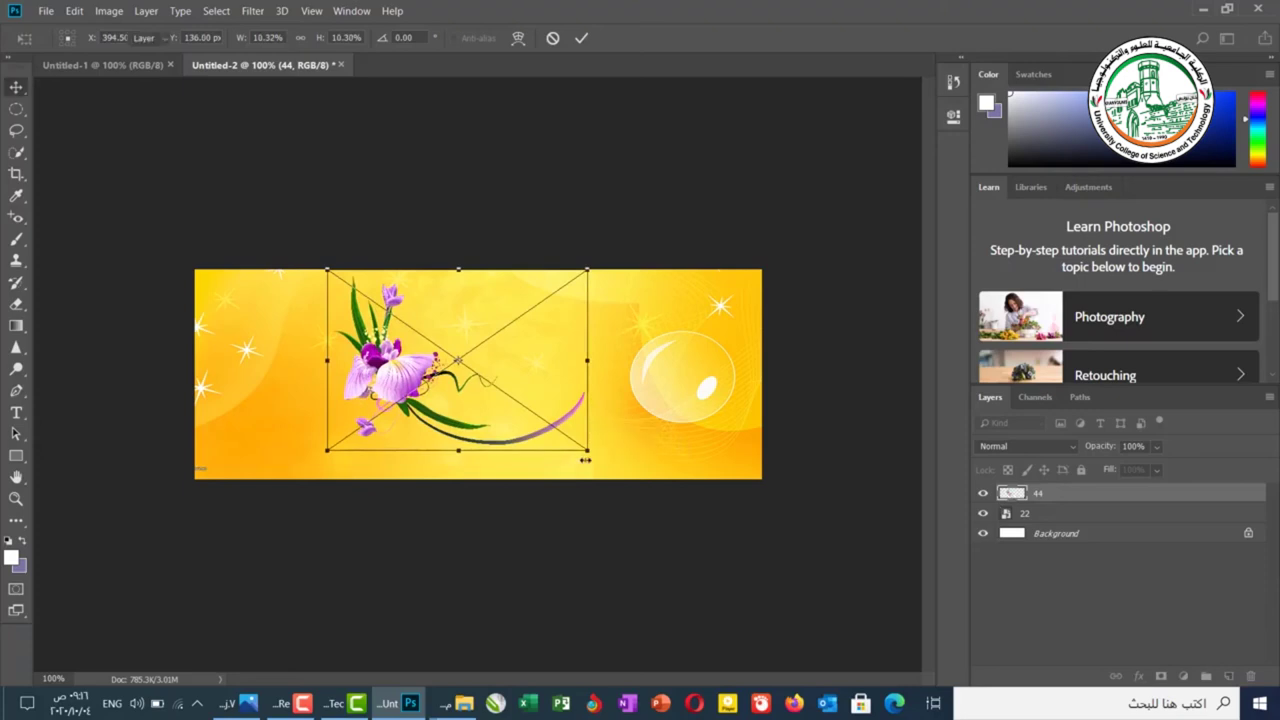
pyautogui.press('Return')
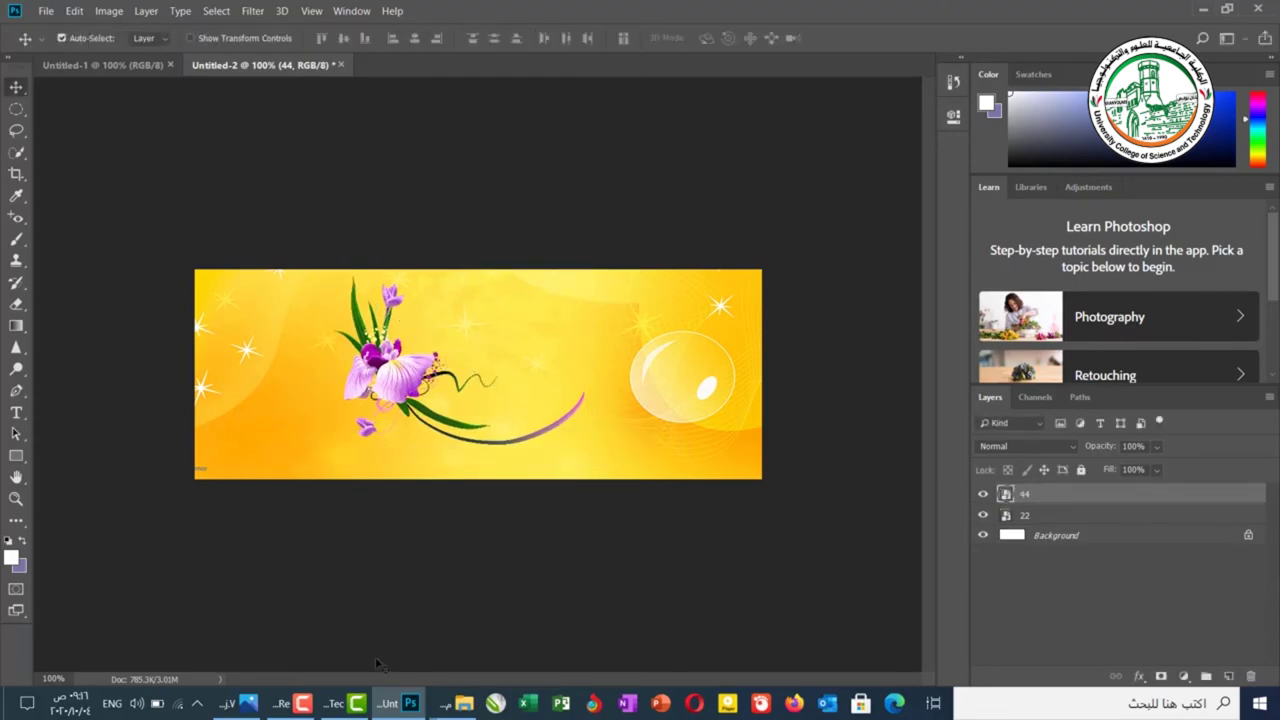
# Place image 11 from the EX 2 folder, scale it to about 42.8%, and position the books above the right end of the flower's curved stem.
pyautogui.moveTo(449, 708)
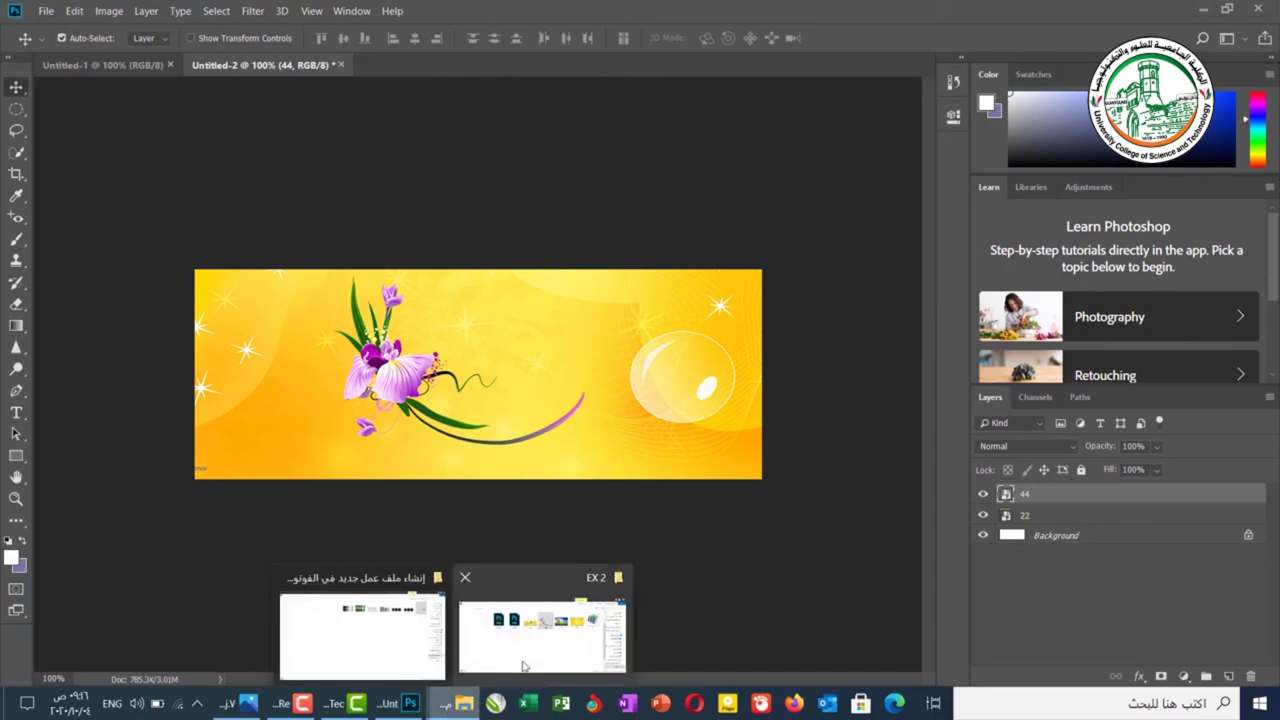
pyautogui.click(530, 655)
pyautogui.moveTo(768, 140); pyautogui.dragTo(614, 445)
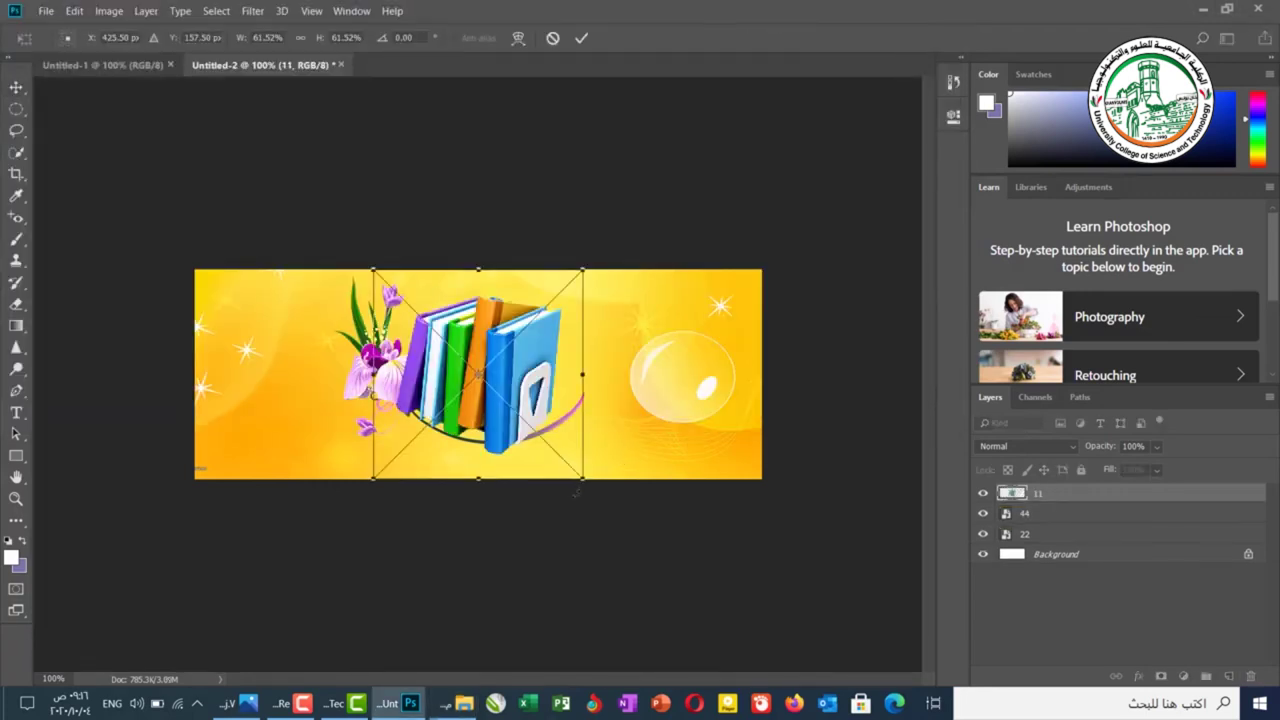
pyautogui.moveTo(582, 479); pyautogui.dragTo(551, 446)
pyautogui.moveTo(490, 345); pyautogui.dragTo(583, 341)
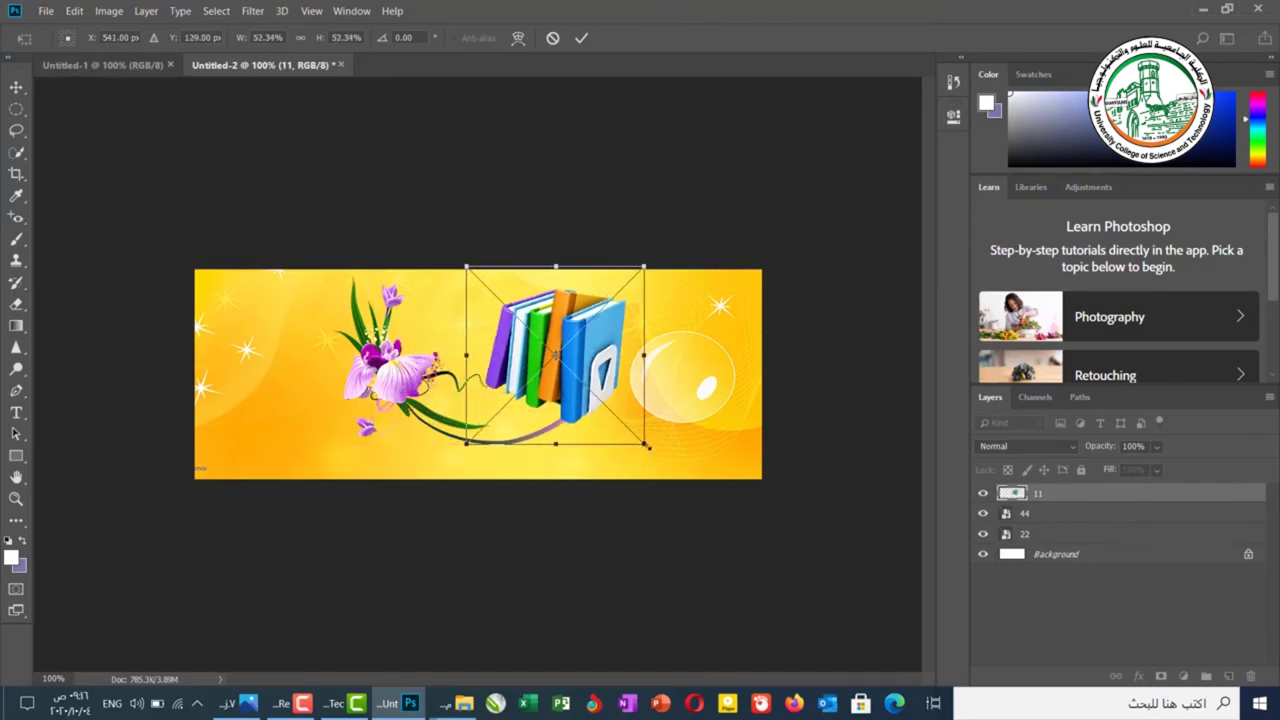
pyautogui.moveTo(644, 443); pyautogui.dragTo(625, 416)
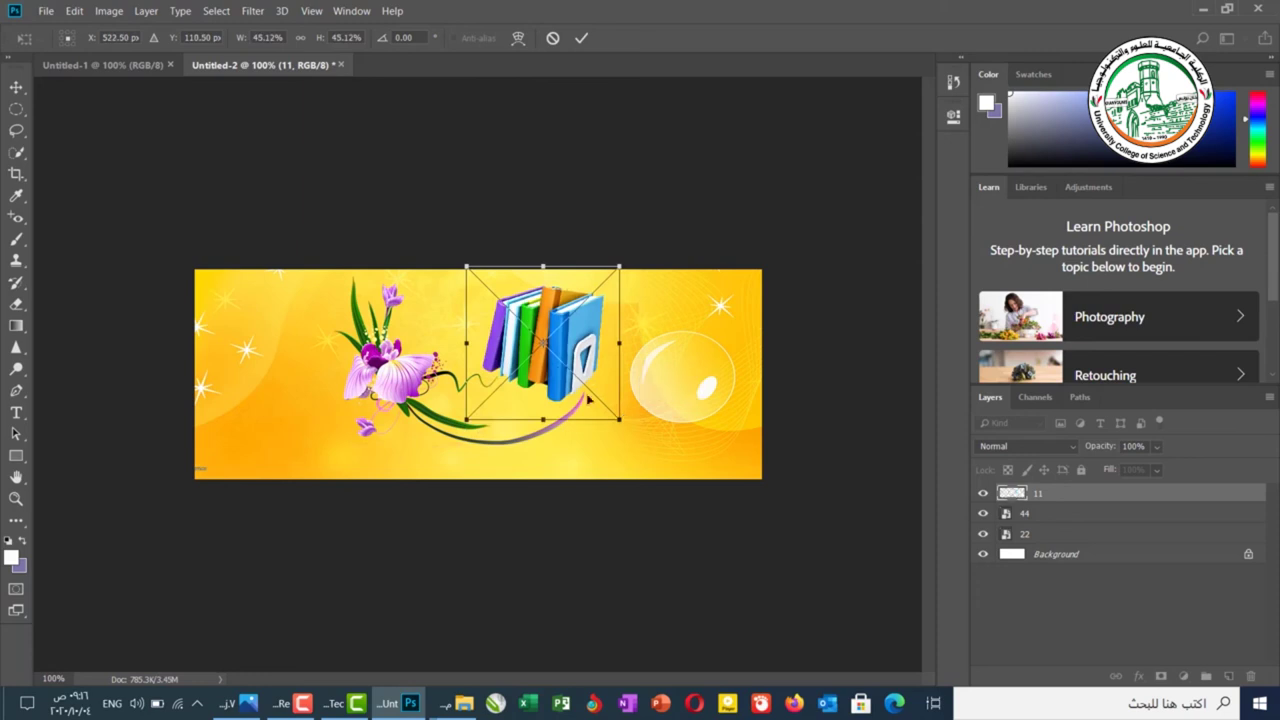
pyautogui.moveTo(566, 350); pyautogui.dragTo(577, 345)
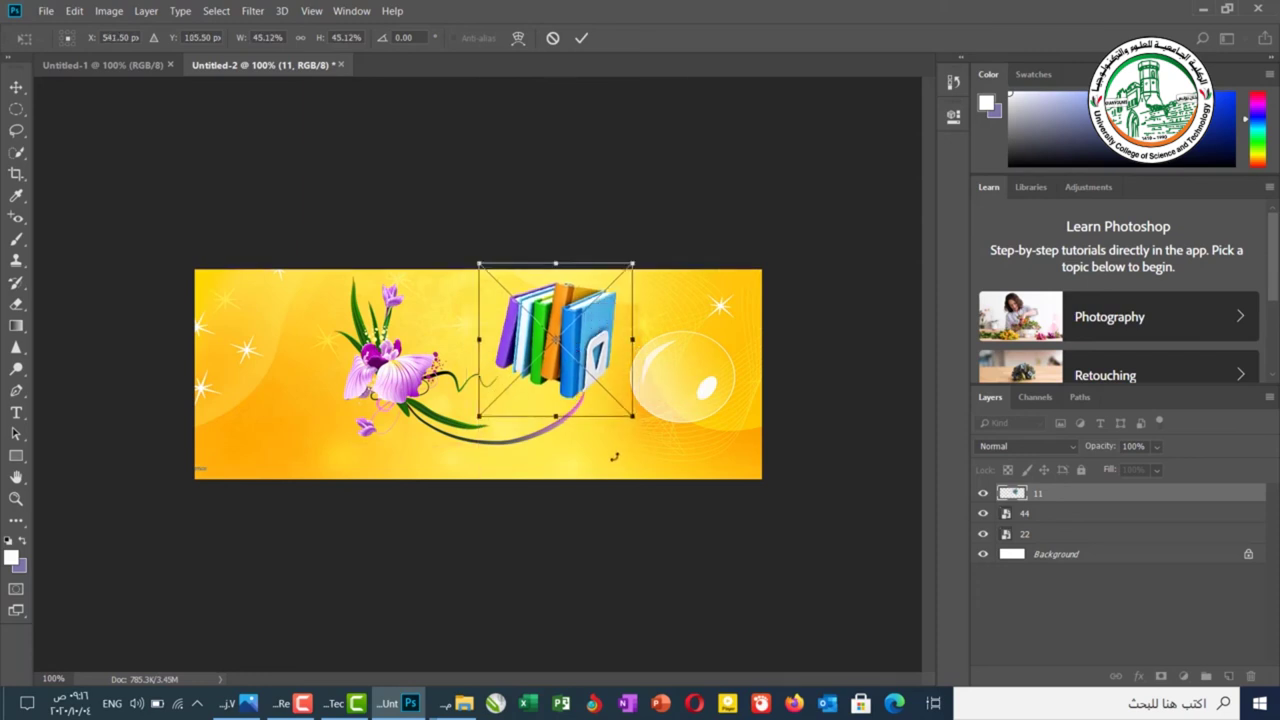
pyautogui.moveTo(634, 419); pyautogui.dragTo(623, 410)
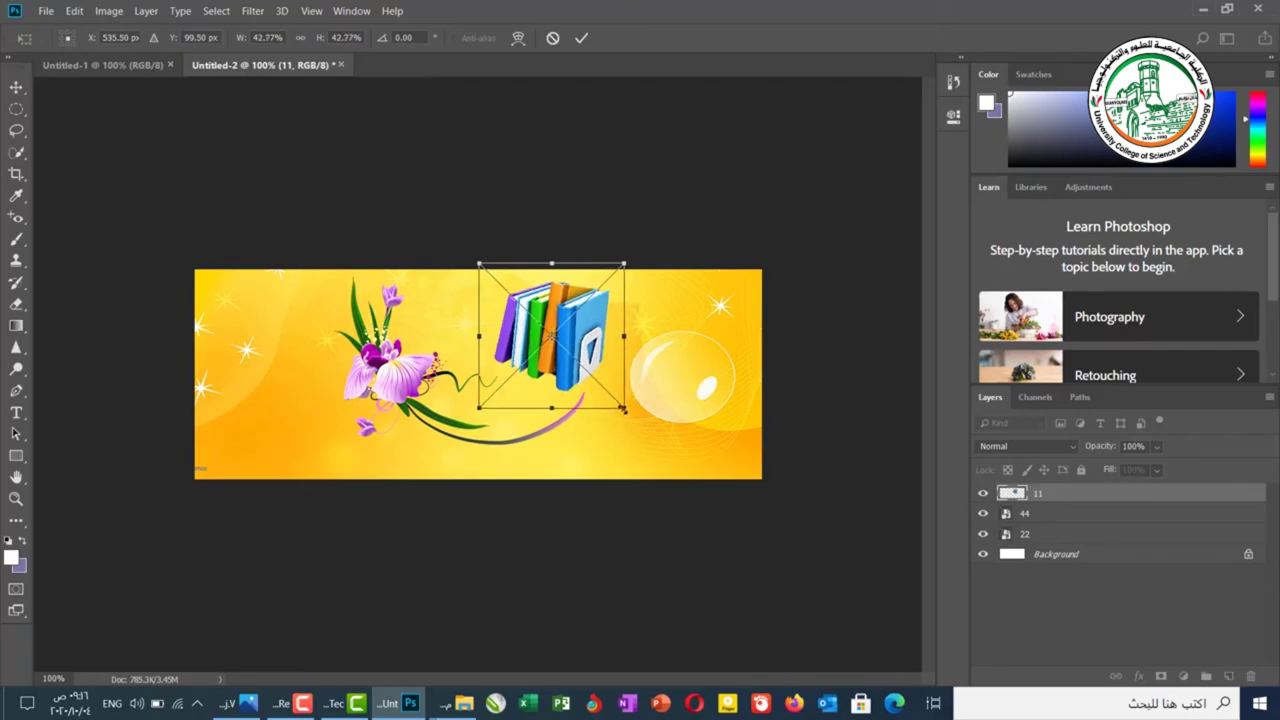
pyautogui.press('Return')
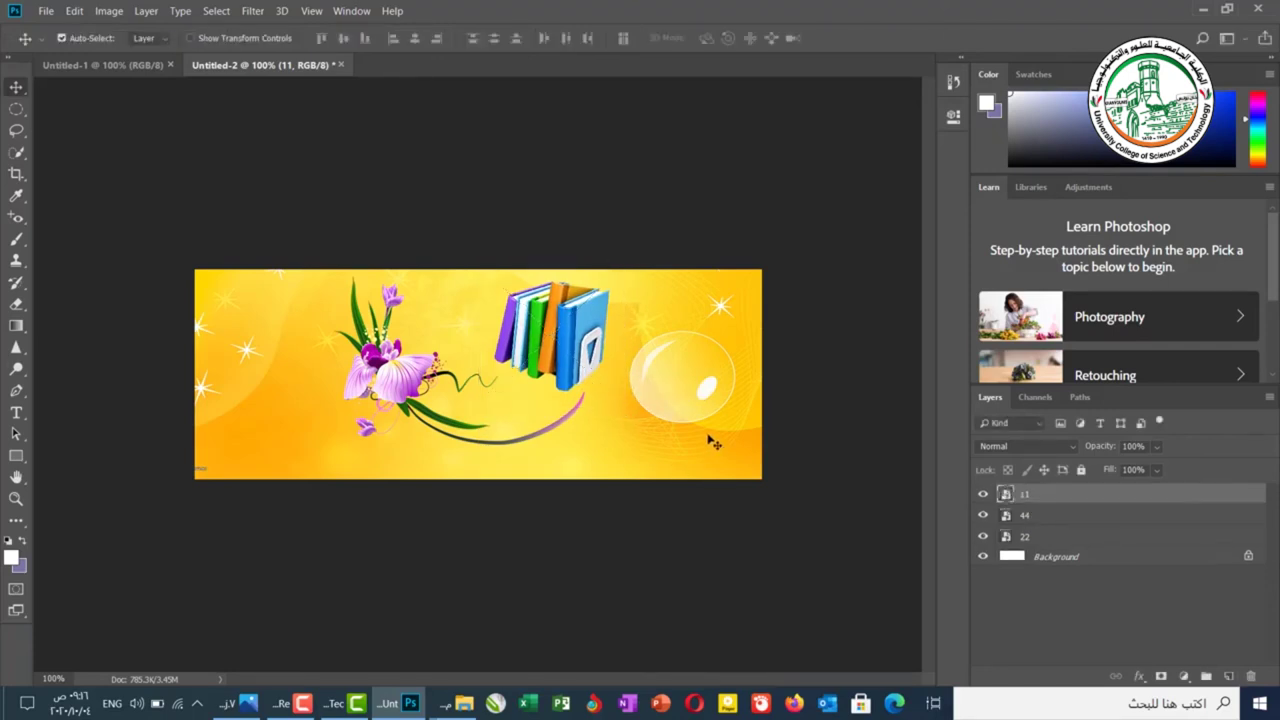
# Save the cover in the EX 2 folder as a Photoshop PSD named "غلاف فيس بوك" with Maximize Compatibility enabled.
pyautogui.click(45, 12)
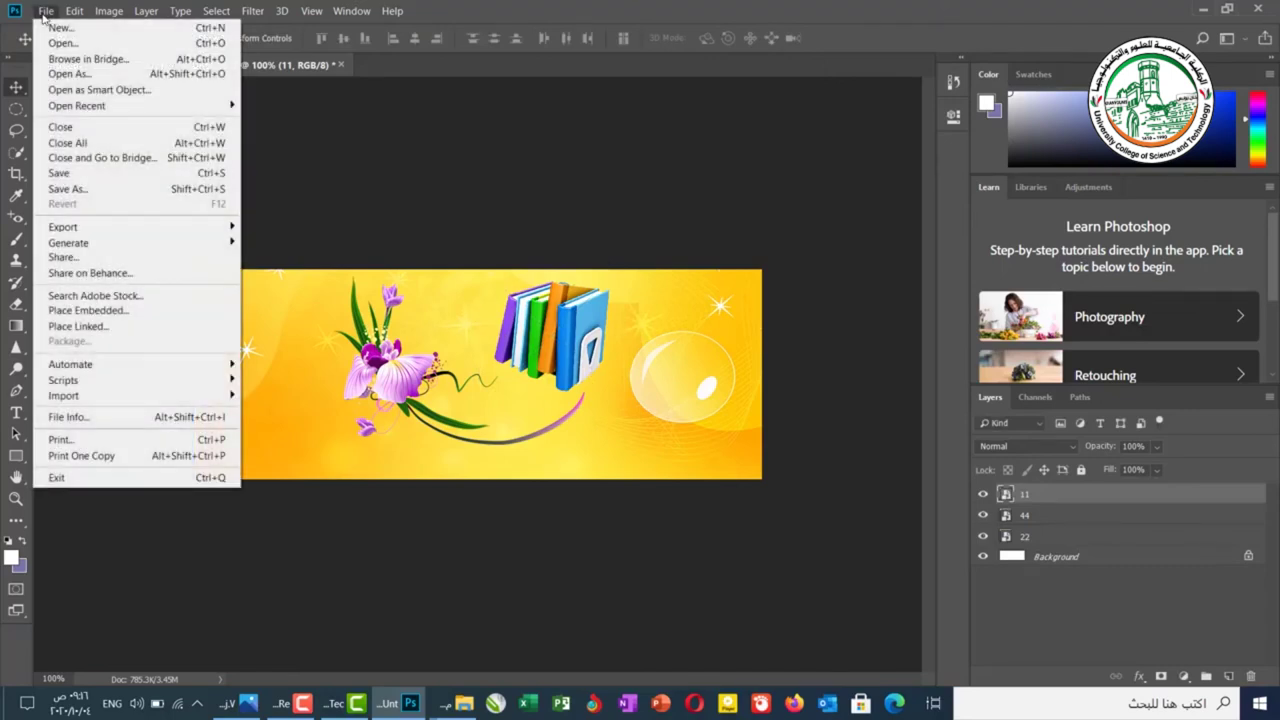
pyautogui.click(87, 189)
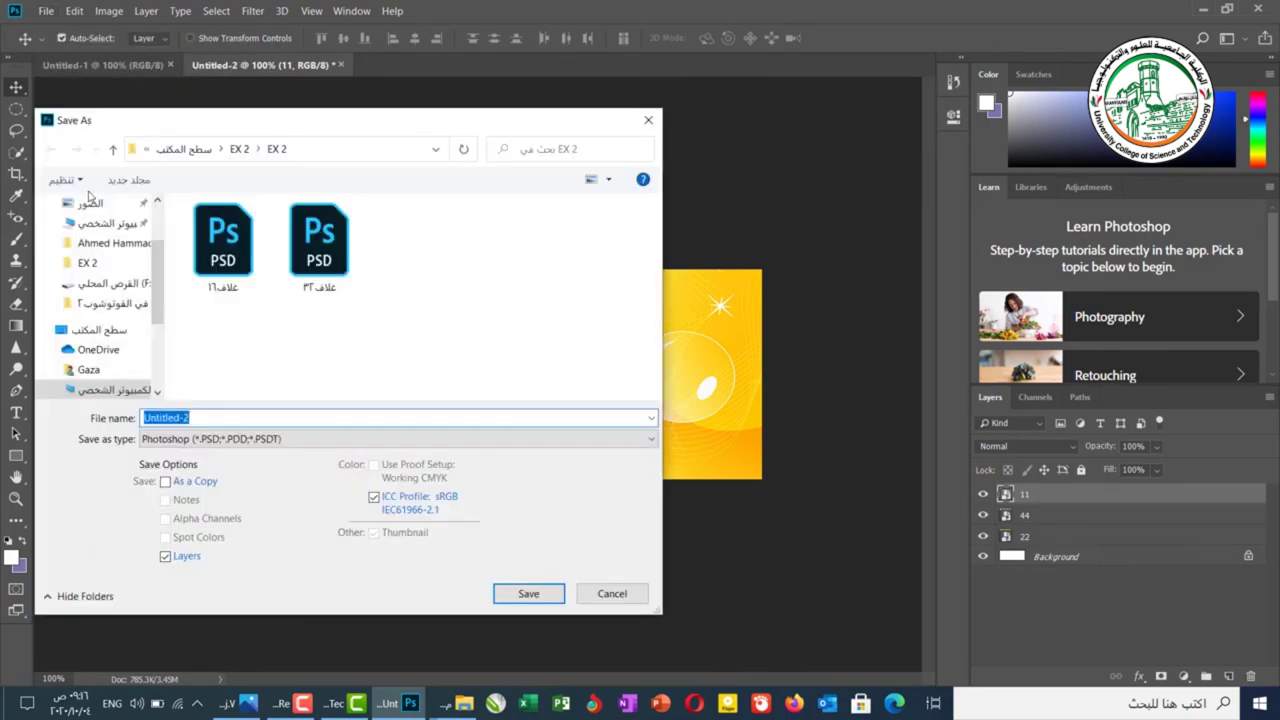
pyautogui.write('yght')
pyautogui.press('BackSpace')
pyautogui.press('BackSpace')
pyautogui.press('BackSpace')
pyautogui.press('BackSpace')
pyautogui.hotkey('alt', 'shift')
pyautogui.write('غلاف م')
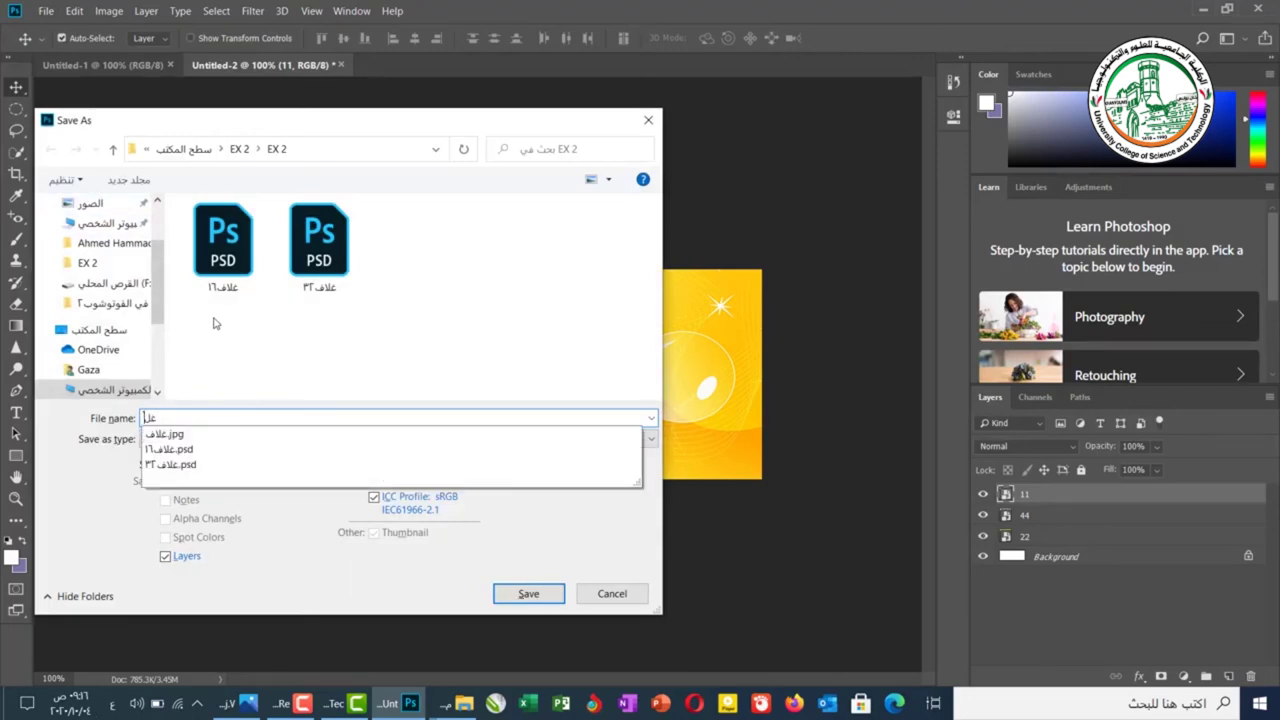
pyautogui.write('يس بوك')
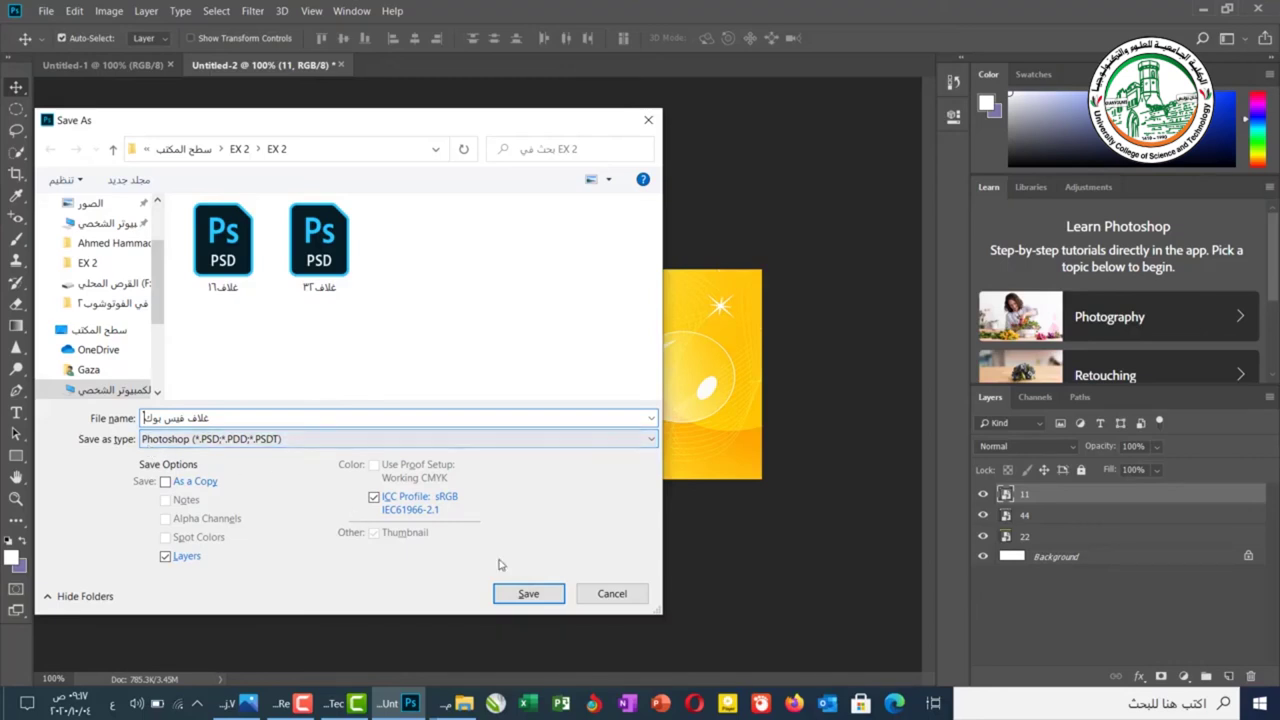
pyautogui.click(515, 595)
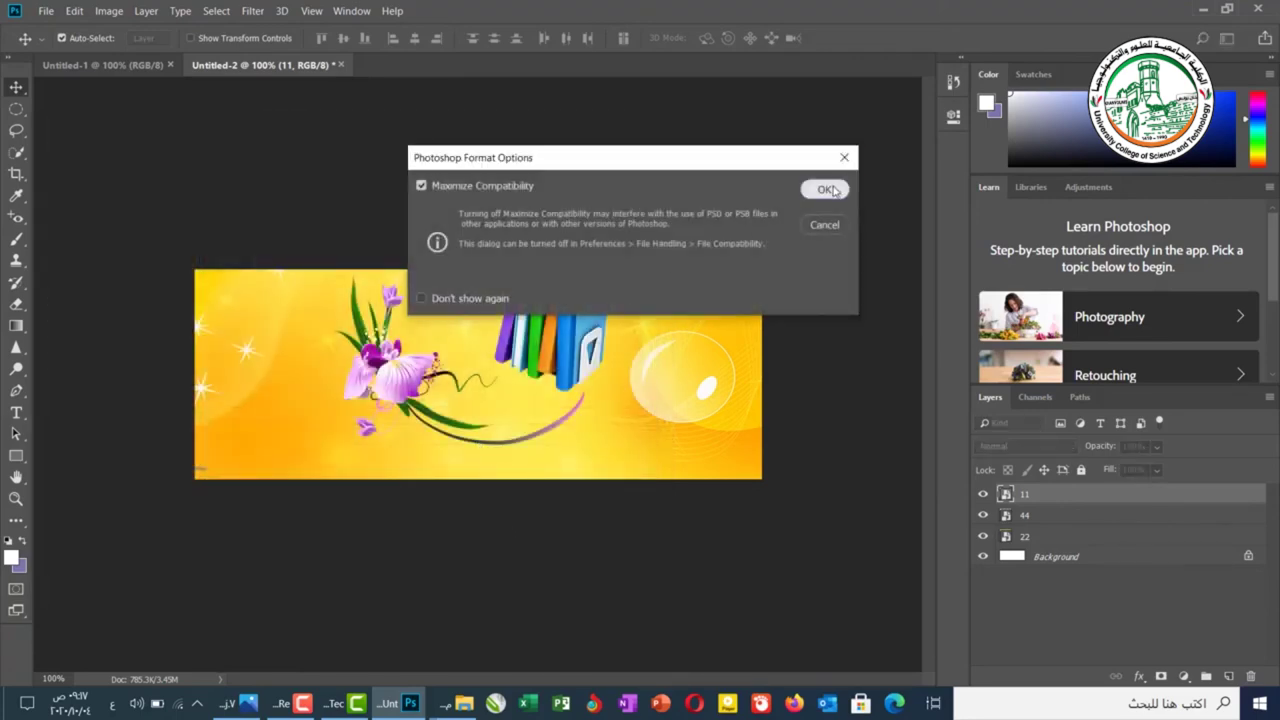
pyautogui.click(830, 189)
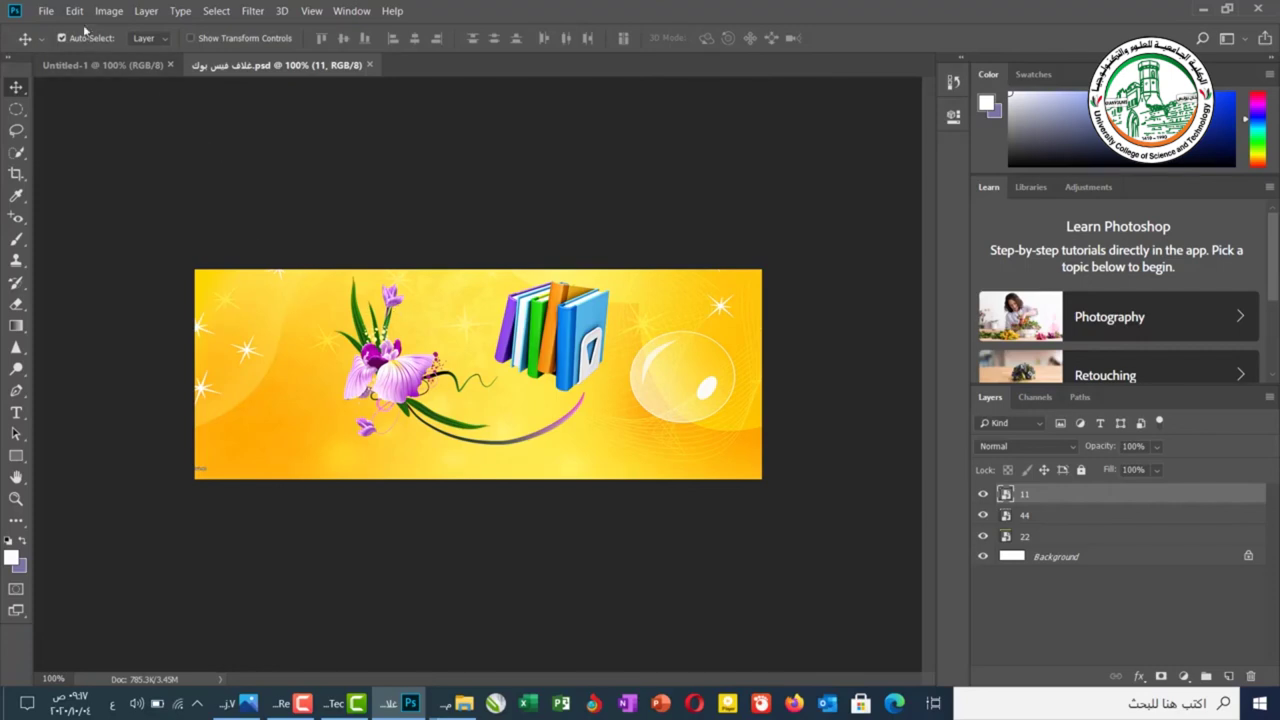
# Save a JPEG copy of the cover as "غلاف فيس بوك" at Maximum quality 12.
pyautogui.click(47, 11)
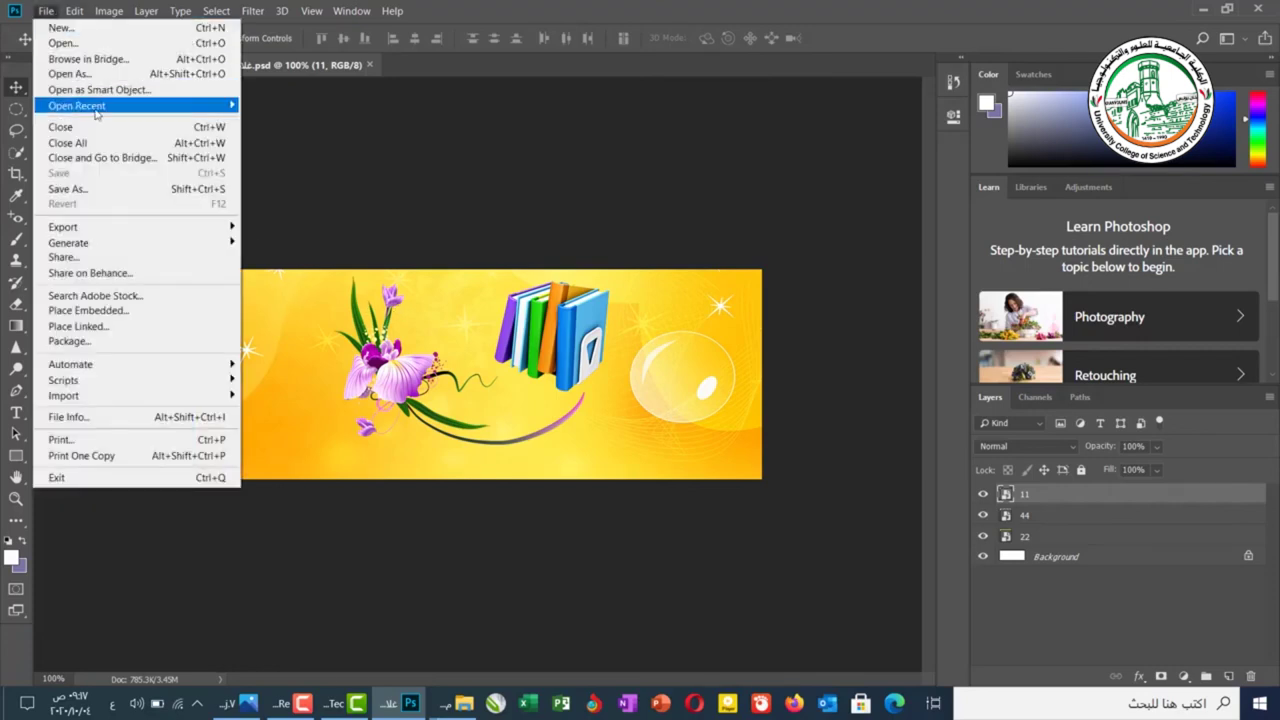
pyautogui.click(120, 190)
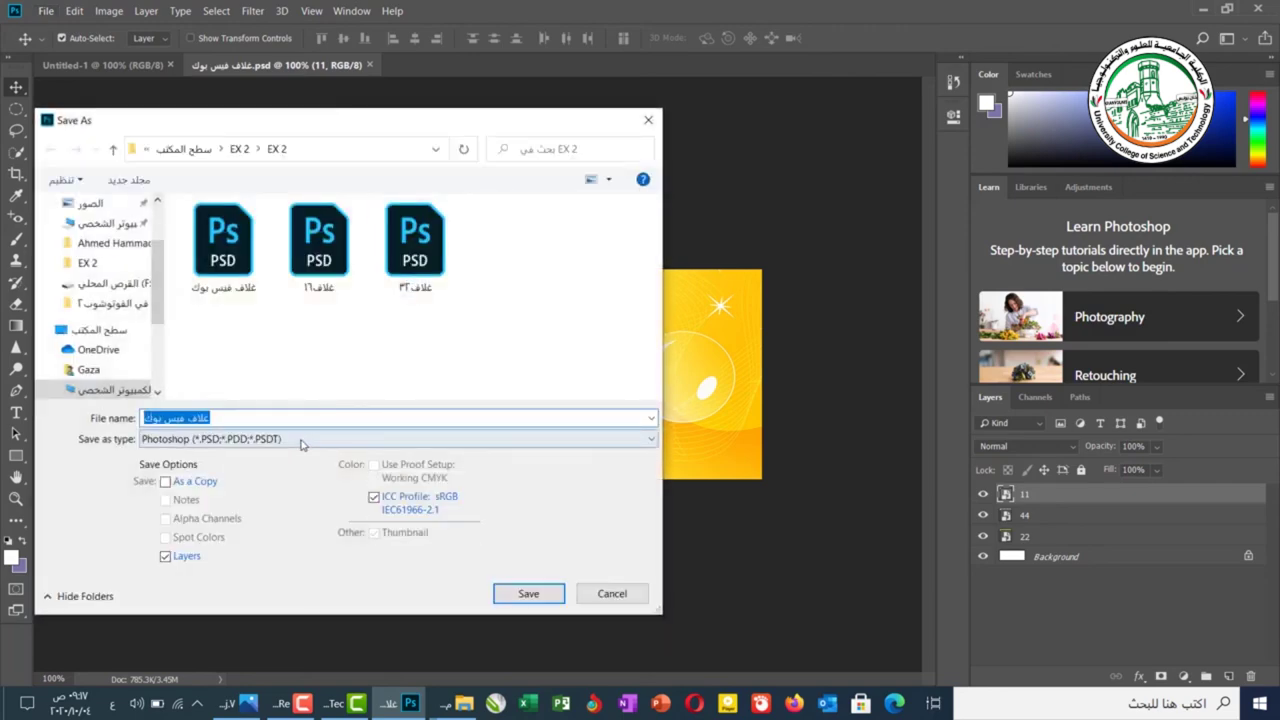
pyautogui.click(340, 438)
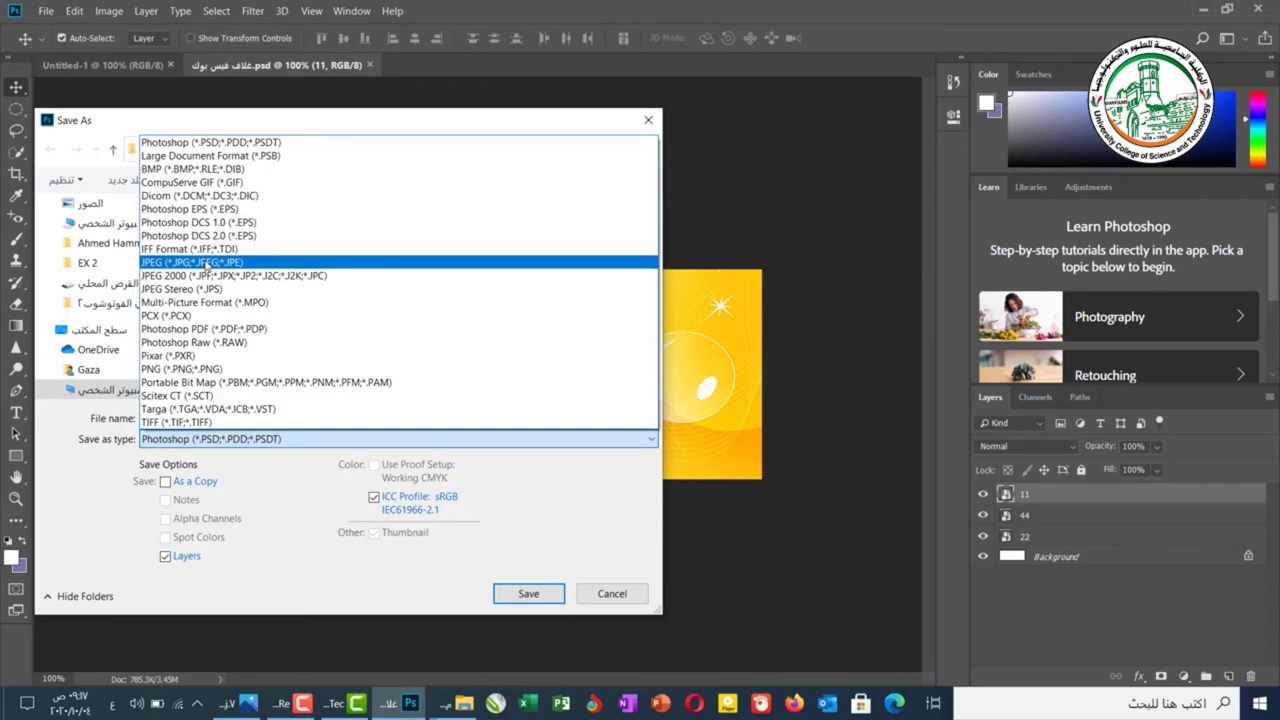
pyautogui.click(206, 263)
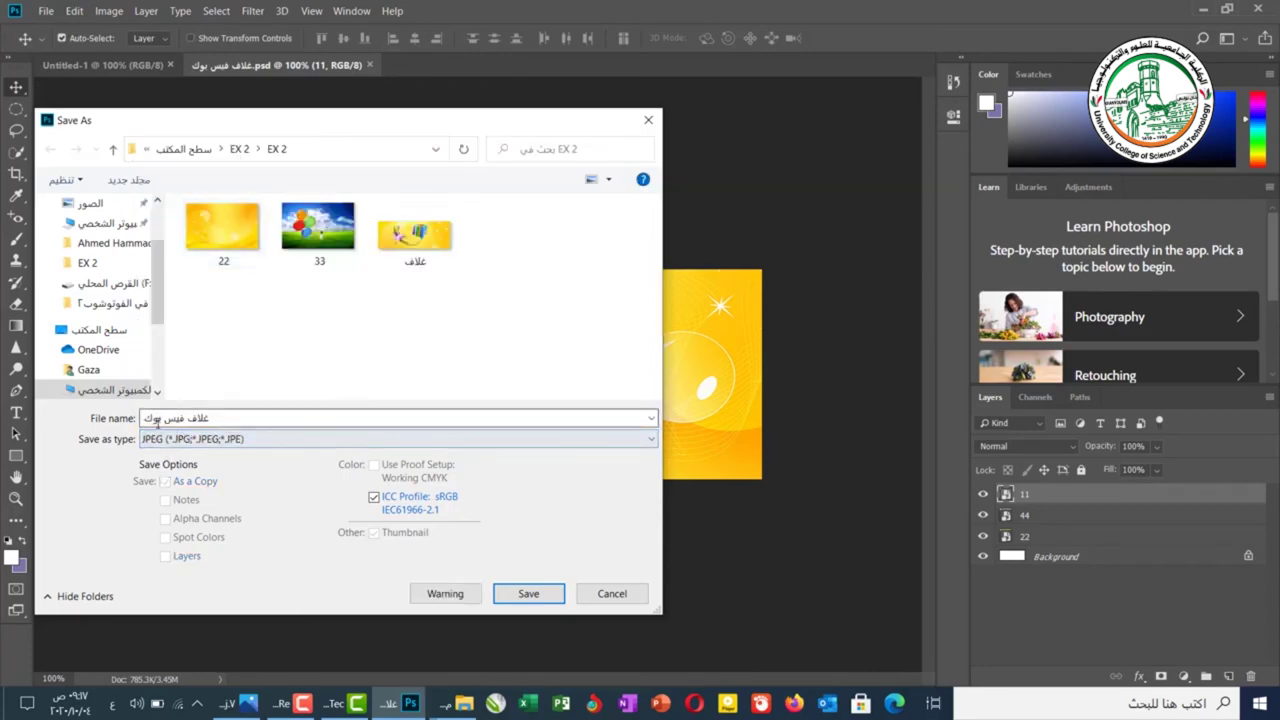
pyautogui.click(520, 593)
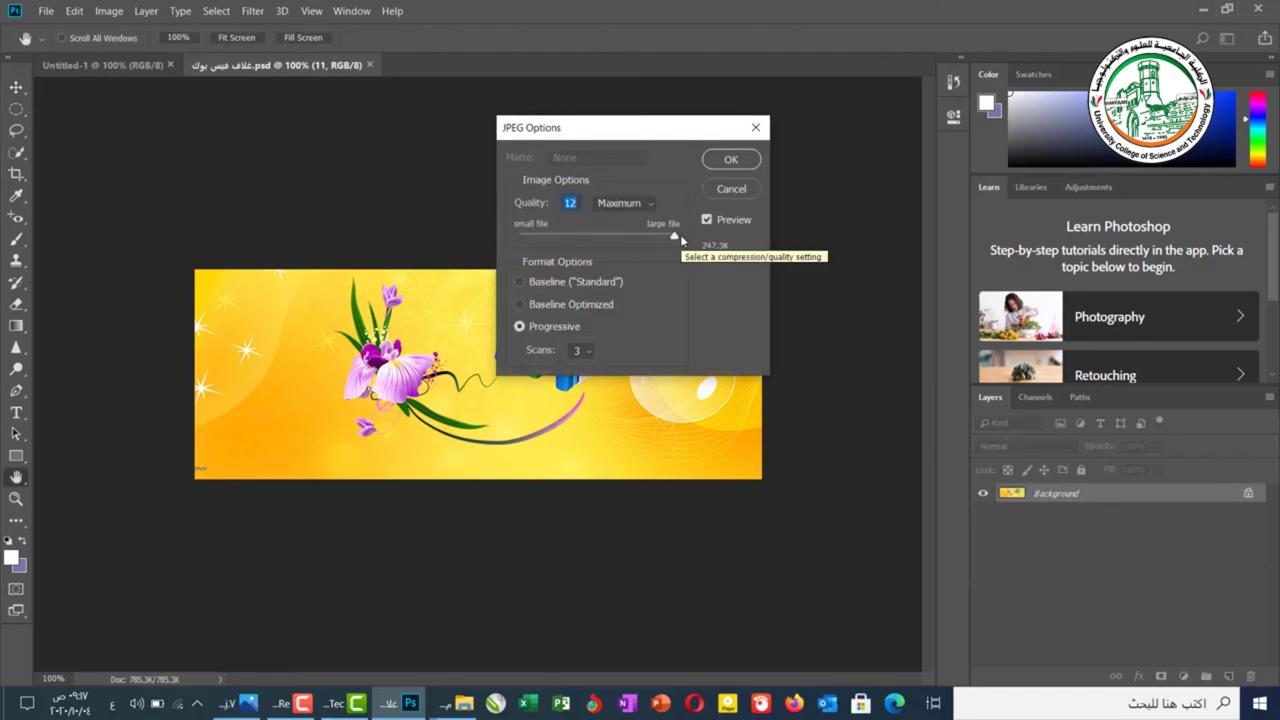
pyautogui.click(731, 160)
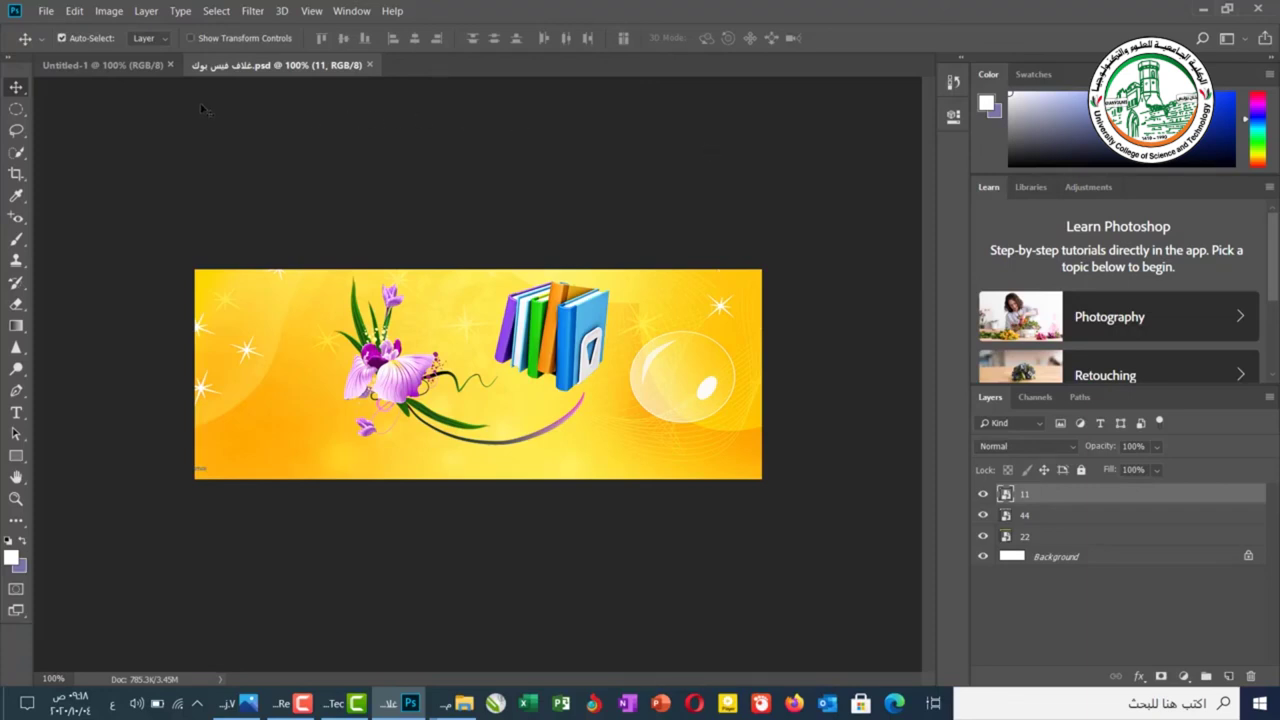
pyautogui.click(44, 14)
pyautogui.click(58, 27)
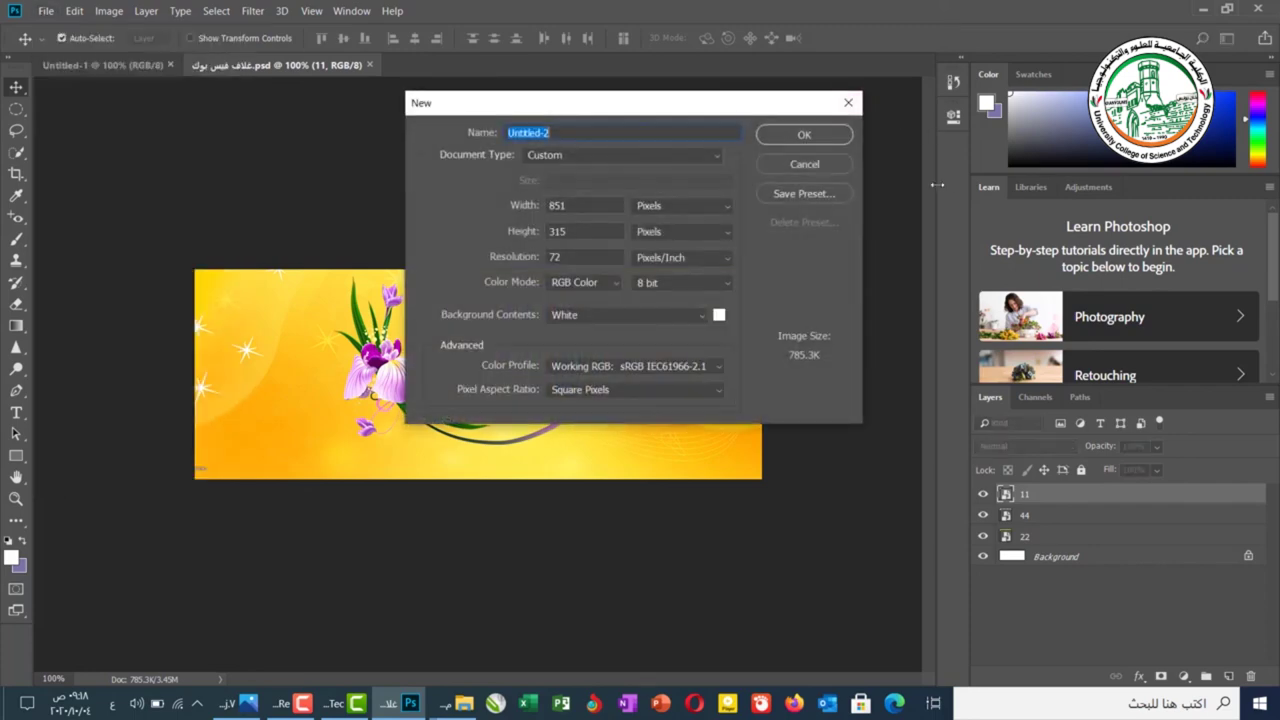
pyautogui.click(848, 102)
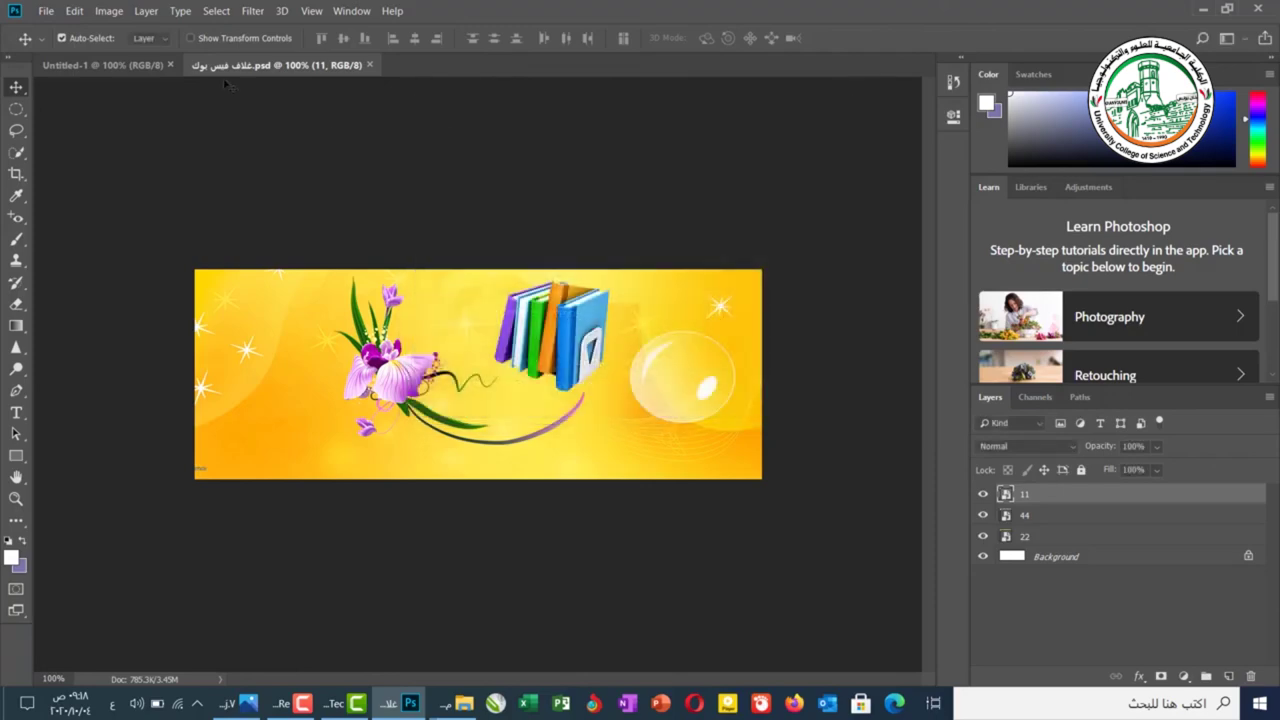
# Disable the Use Legacy "New Document" Interface option in the General preferences.
pyautogui.click(74, 11)
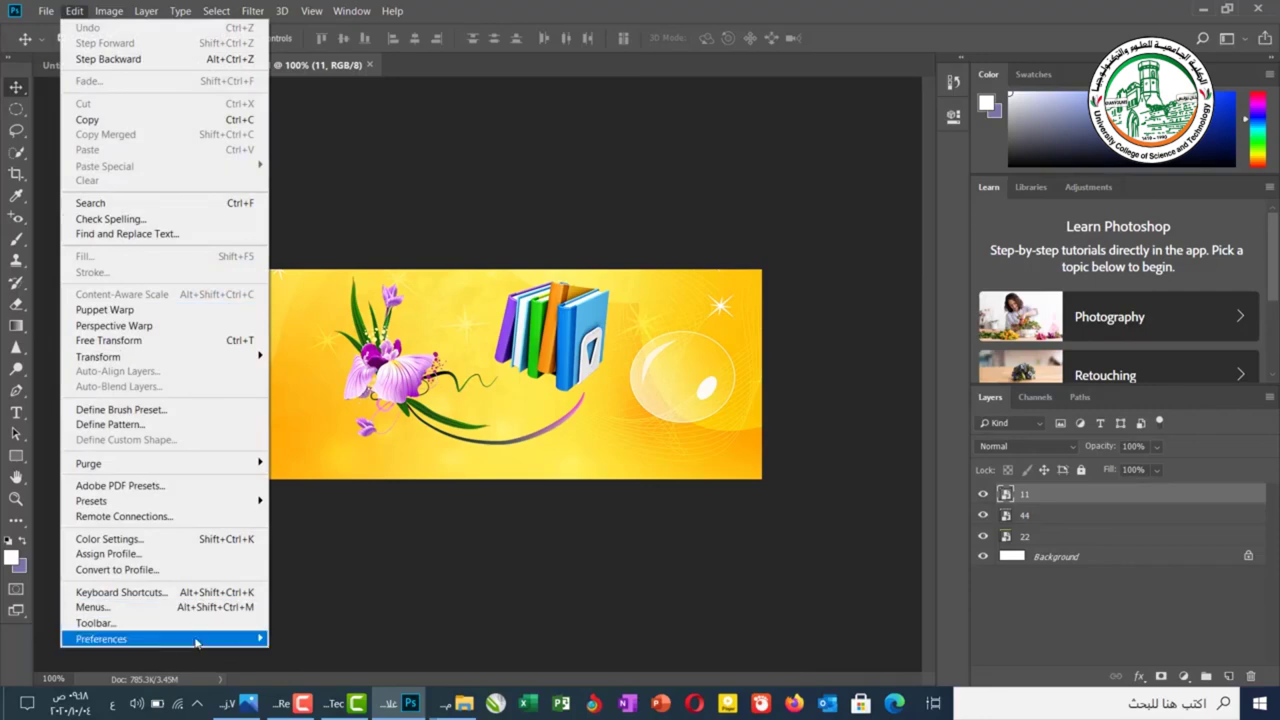
pyautogui.moveTo(175, 638)
pyautogui.click(358, 348)
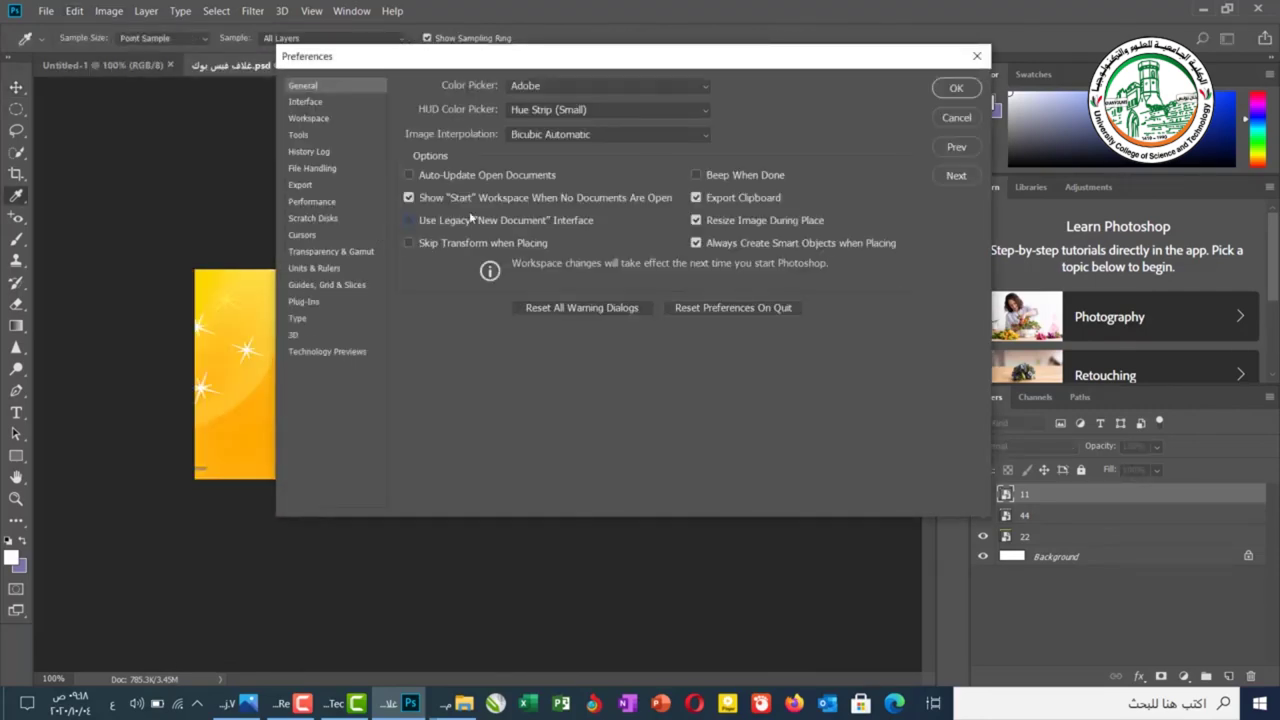
pyautogui.click(955, 88)
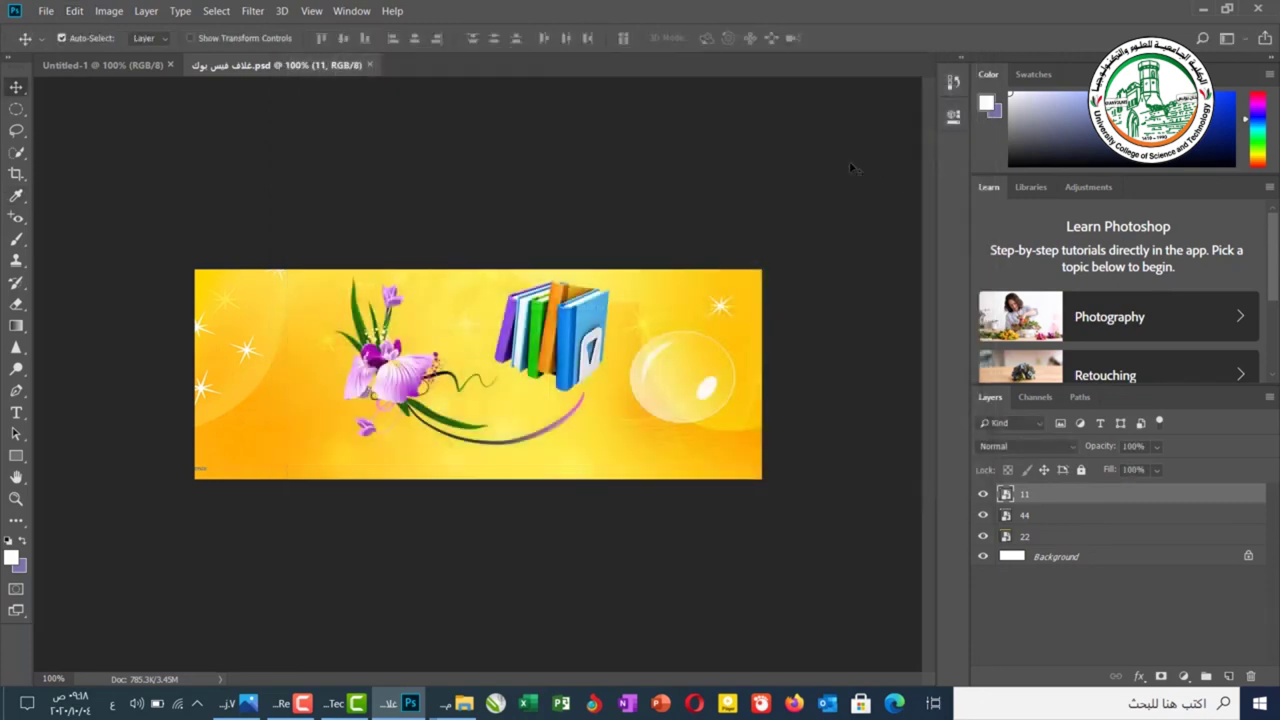
# Create a new 851 × 315 pixel document at 72 pixels/inch, RGB Color, with a white background and Artboards enabled.
pyautogui.click(46, 10)
pyautogui.click(45, 24)
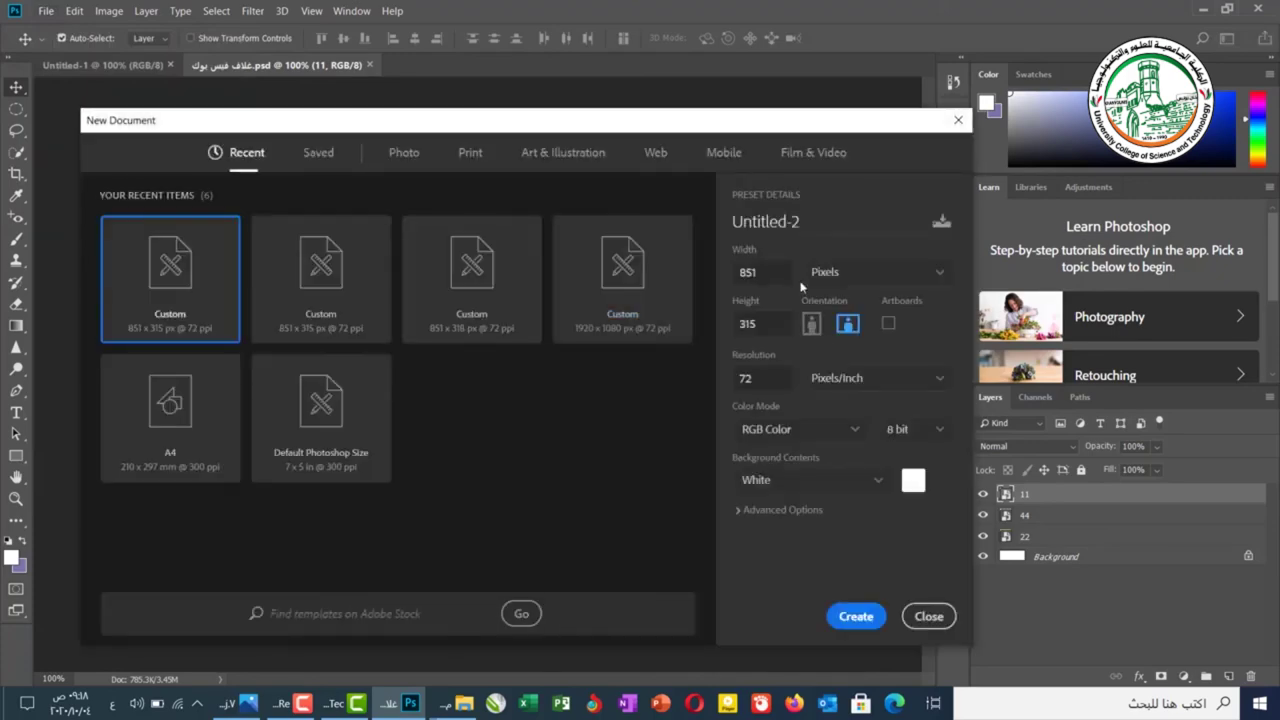
pyautogui.click(888, 323)
pyautogui.click(855, 616)
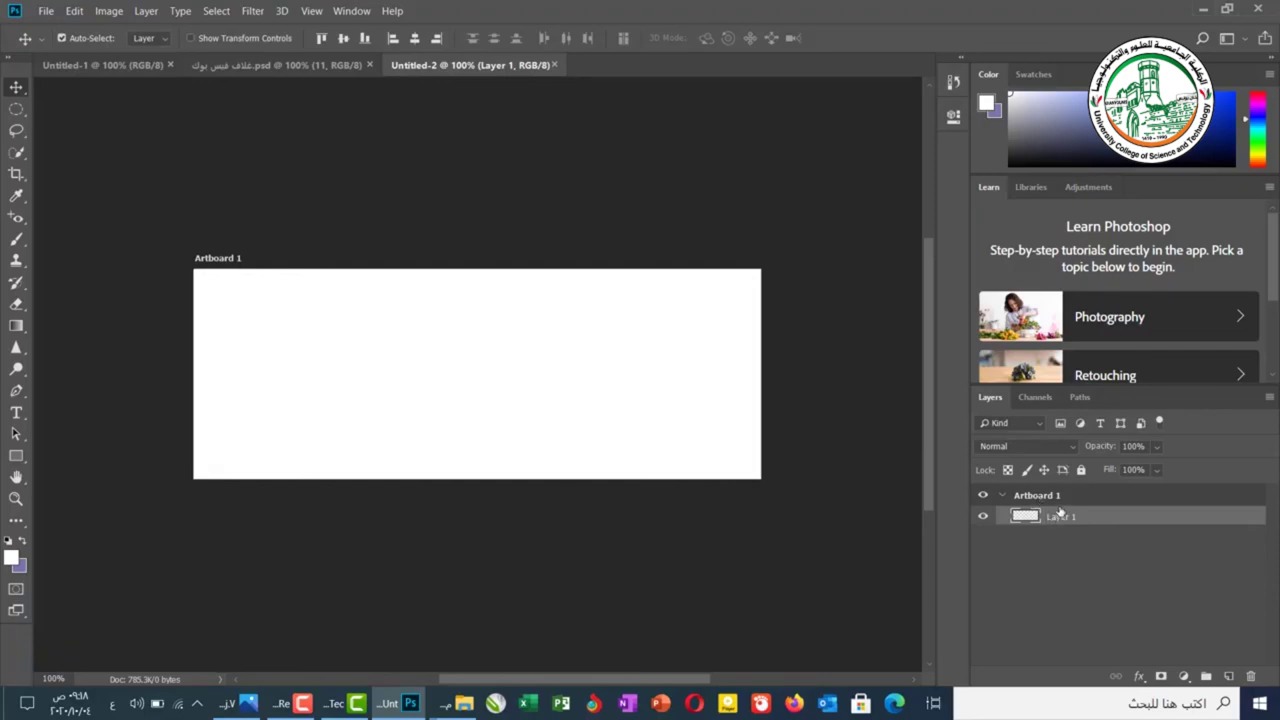
# Activate the Artboard Tool and add a second artboard to the right of Artboard 1.
pyautogui.click(28, 95)
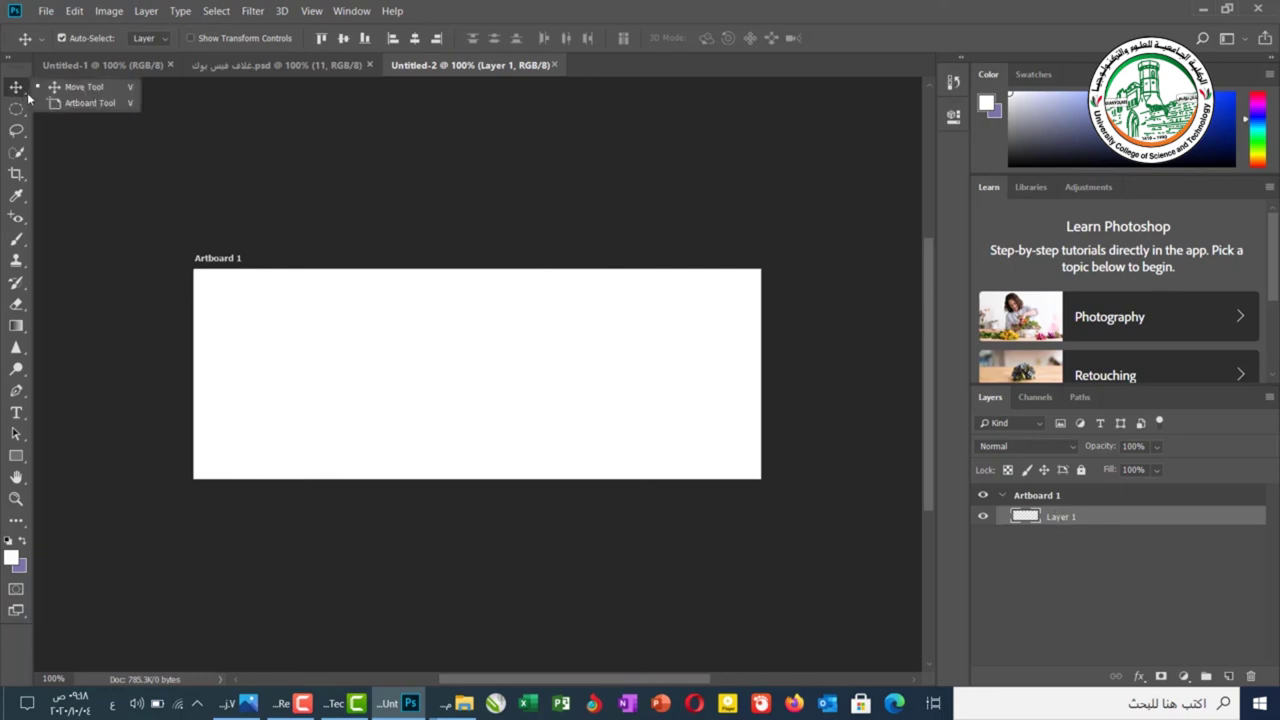
pyautogui.click(77, 106)
pyautogui.press('v')
pyautogui.click(350, 327)
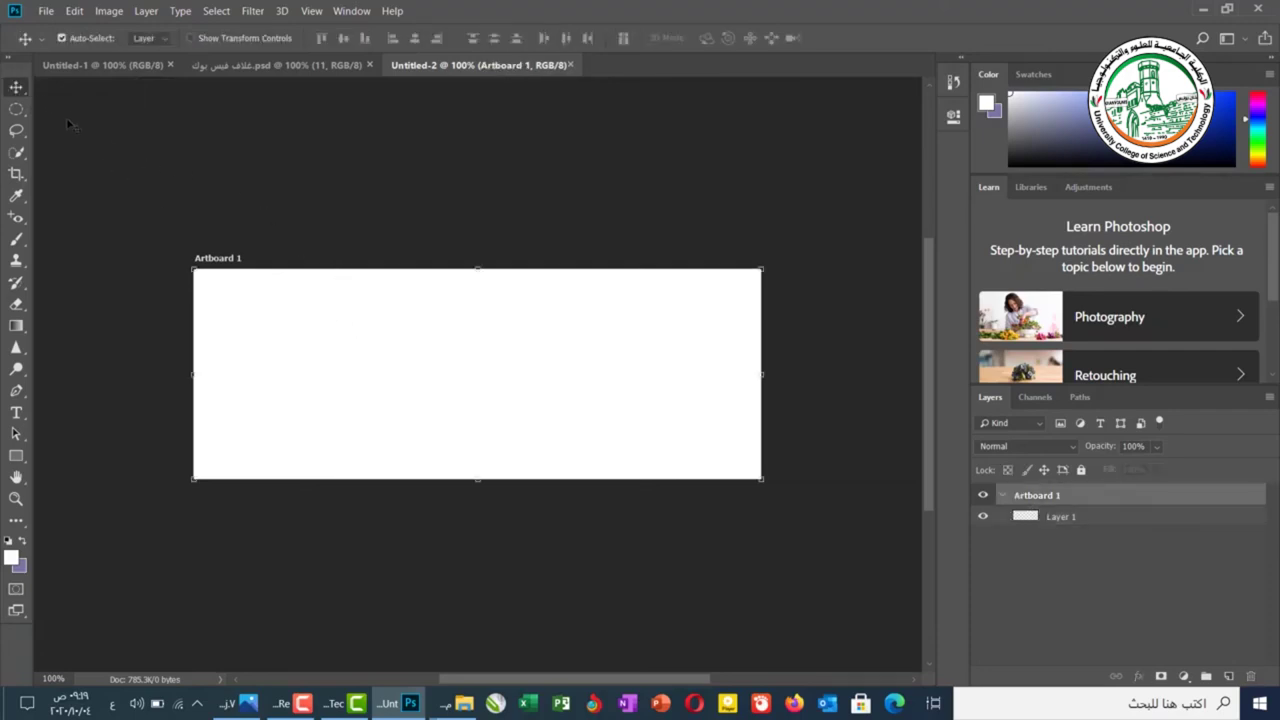
pyautogui.moveTo(18, 94); pyautogui.dragTo(65, 103)
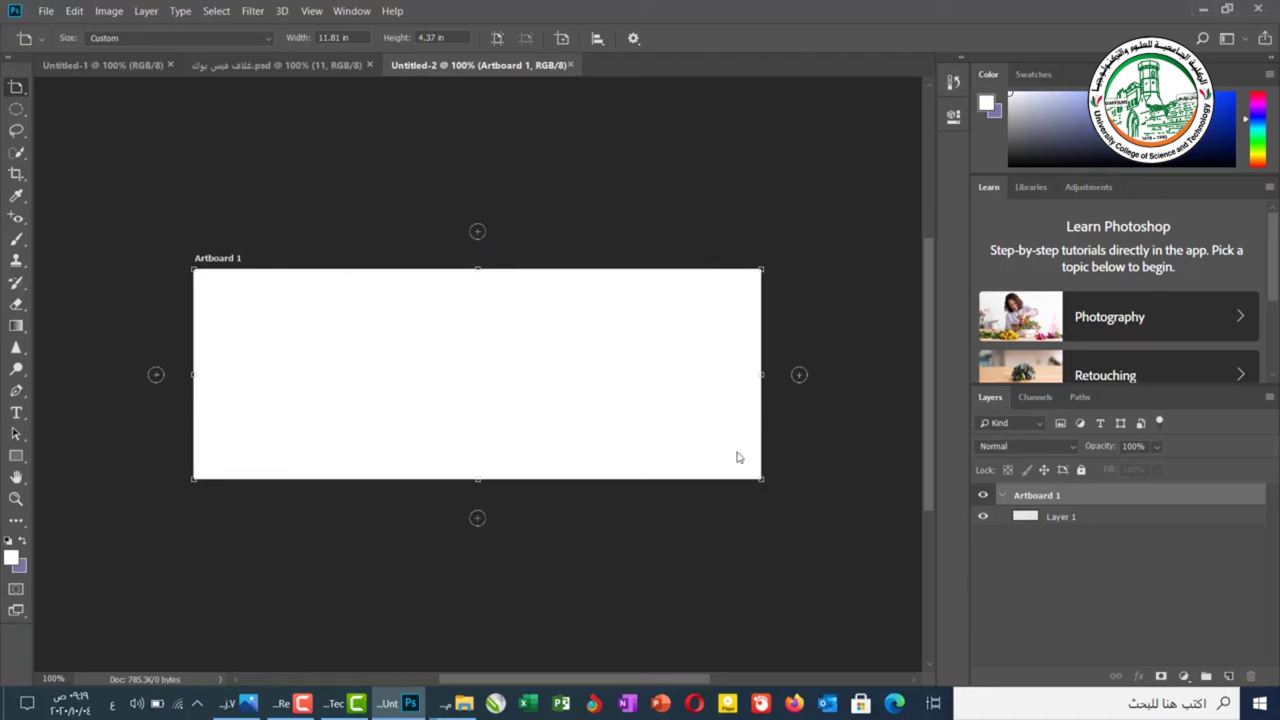
pyautogui.click(799, 375)
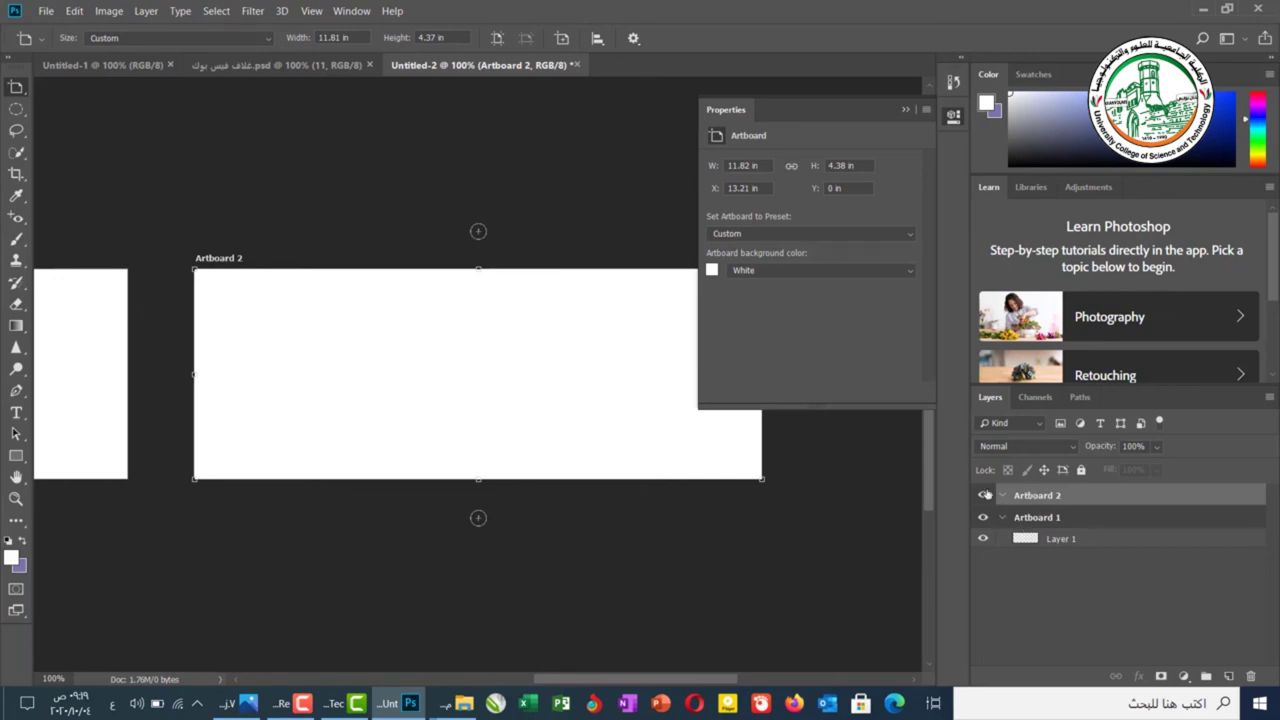
# Add a third artboard below Artboard 2 and set its background color to Black.
pyautogui.click(478, 519)
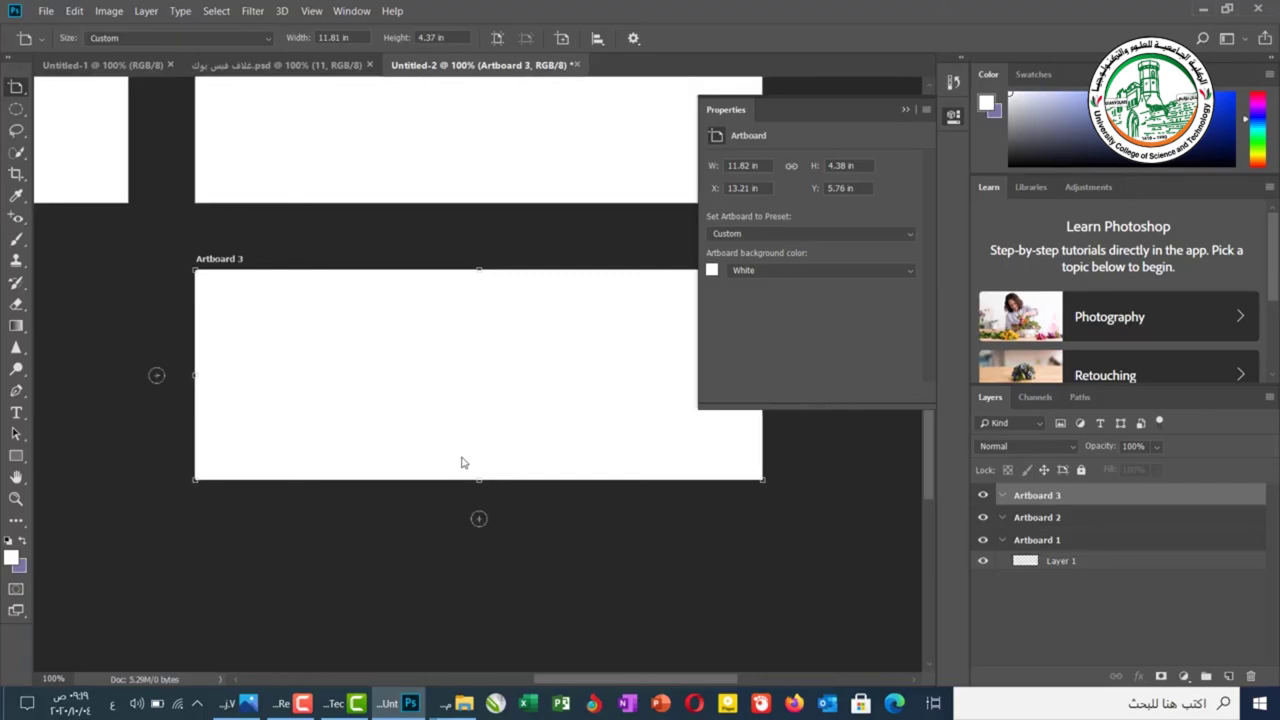
pyautogui.click(819, 270)
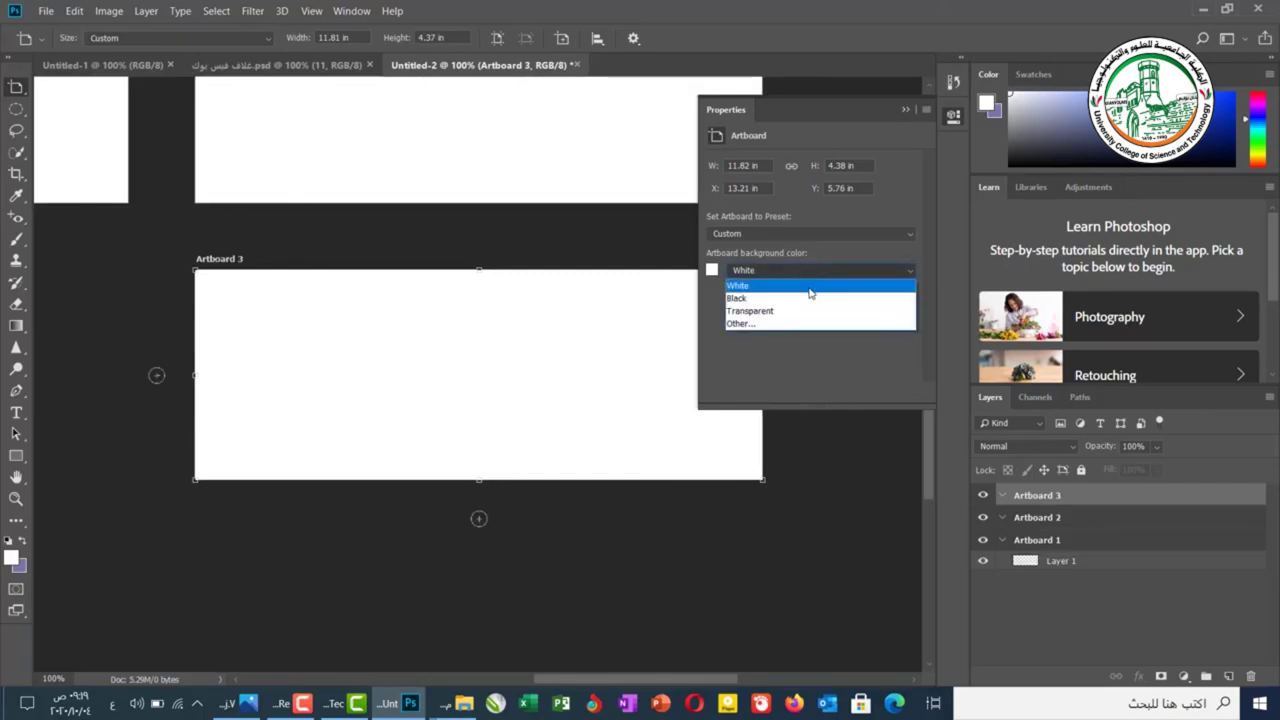
pyautogui.click(806, 299)
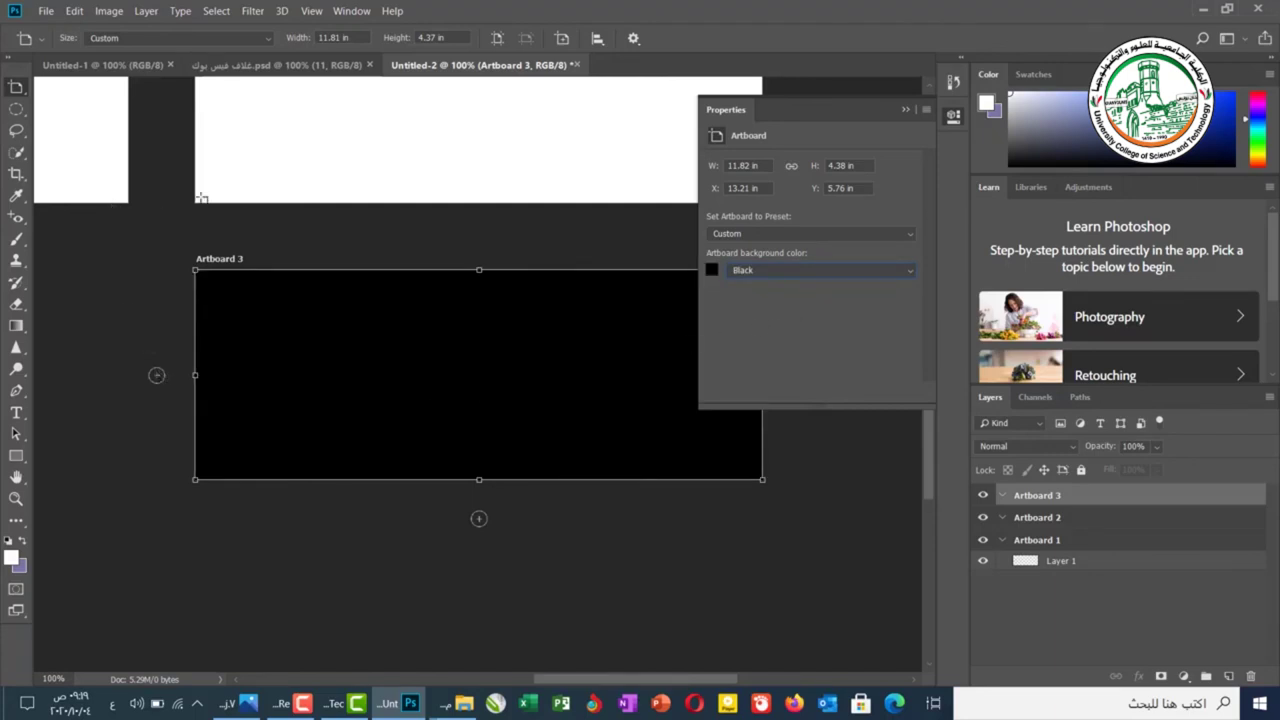
# Stretch Artboard 1 downward to a height of about 10.14 in, level with Artboard 3's lower edge, and hide the artboard properties.
pyautogui.press('v')
pyautogui.click(121, 185)
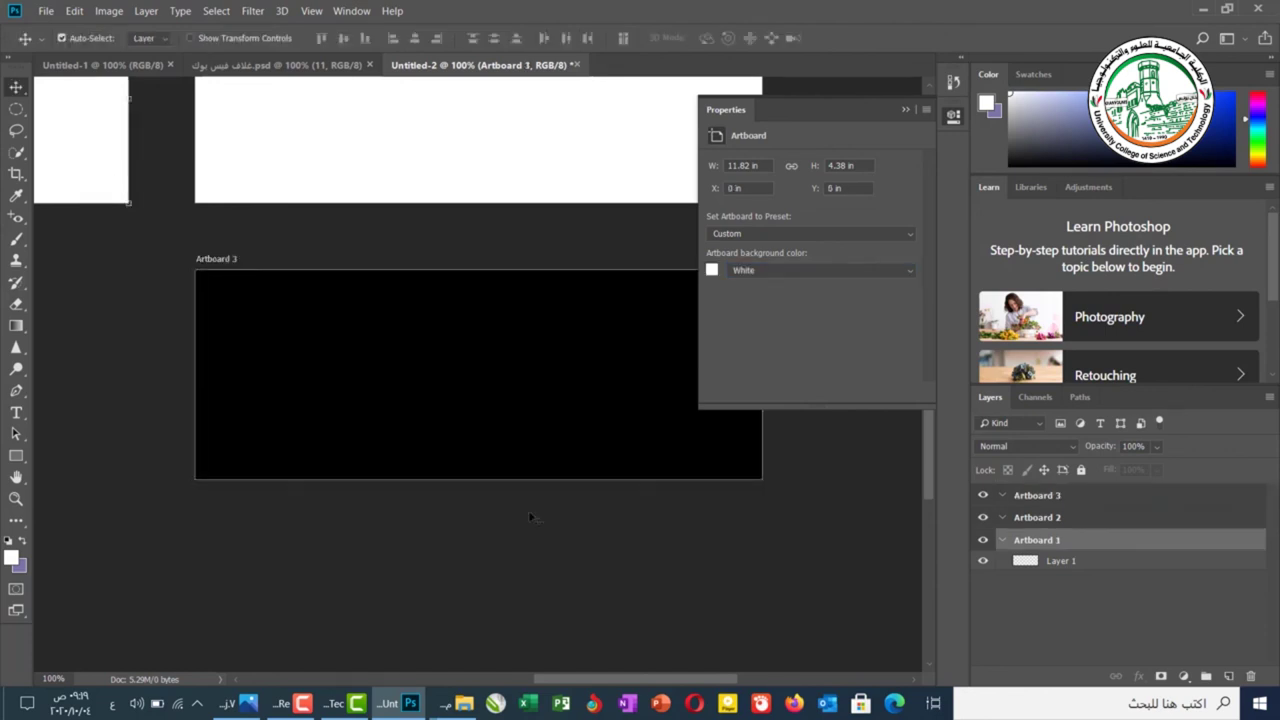
pyautogui.moveTo(567, 680); pyautogui.dragTo(451, 660)
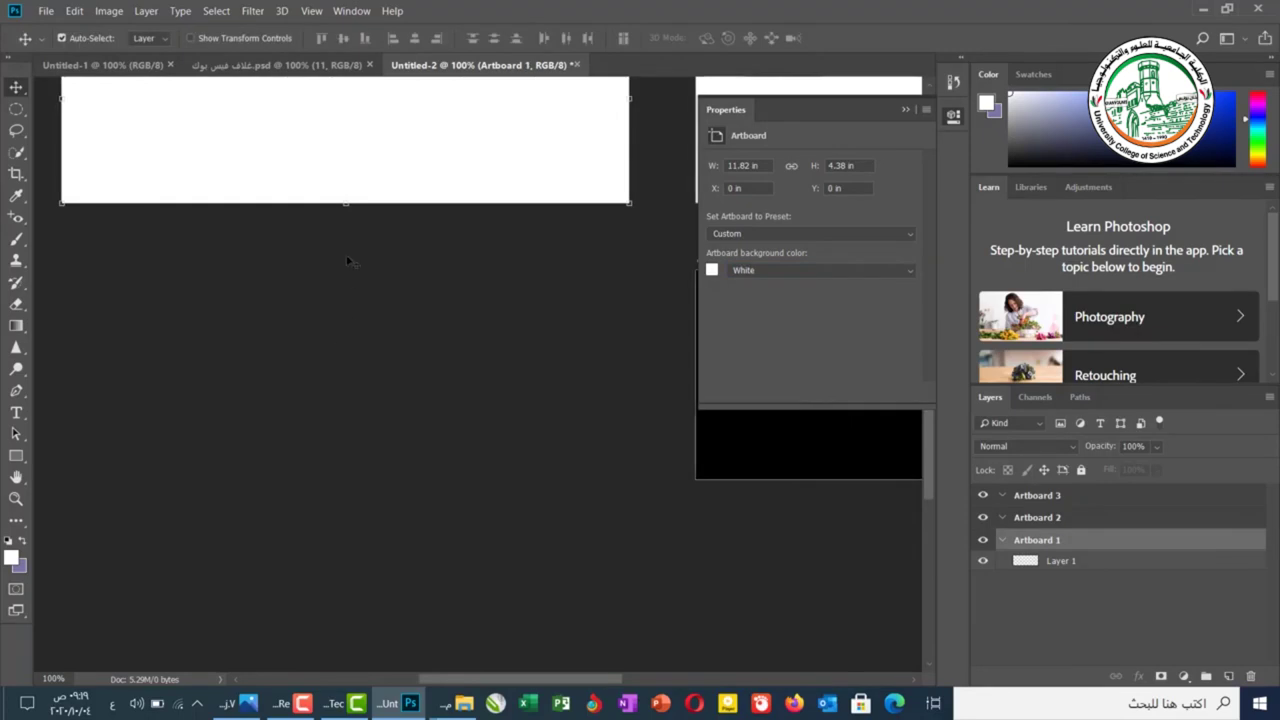
pyautogui.moveTo(346, 203); pyautogui.dragTo(346, 479)
pyautogui.moveTo(511, 682); pyautogui.dragTo(601, 682)
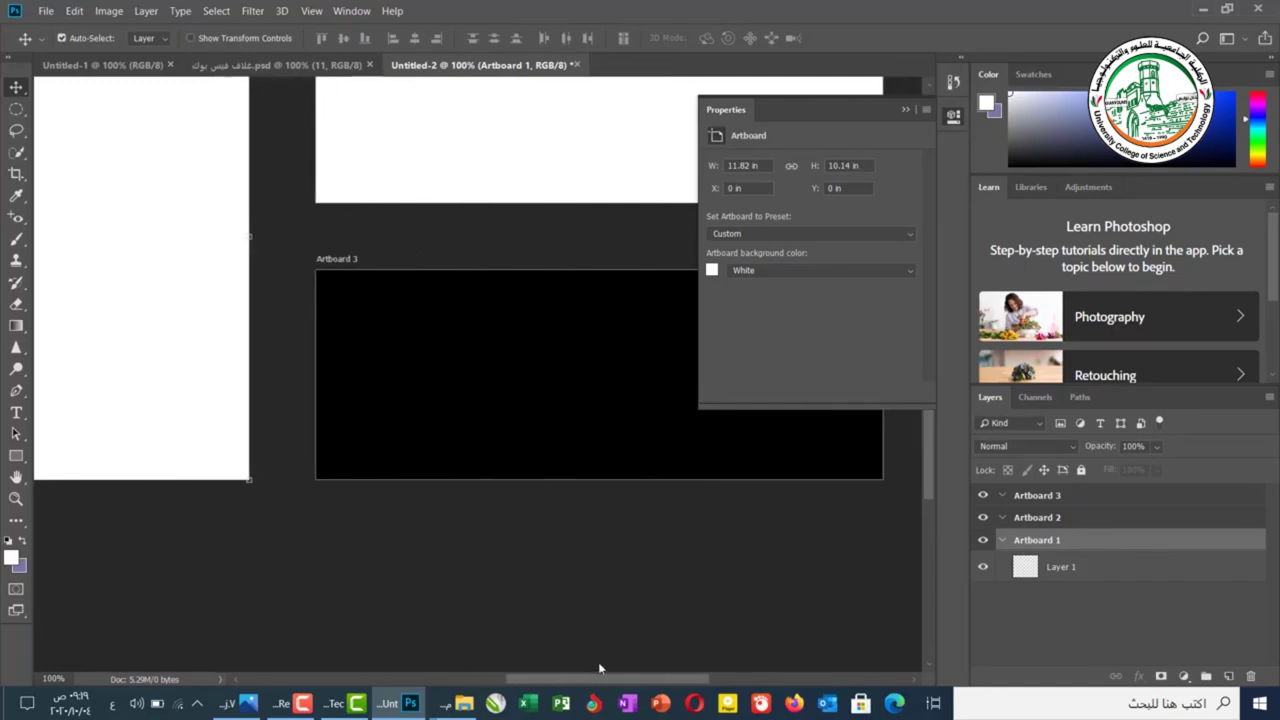
pyautogui.click(909, 110)
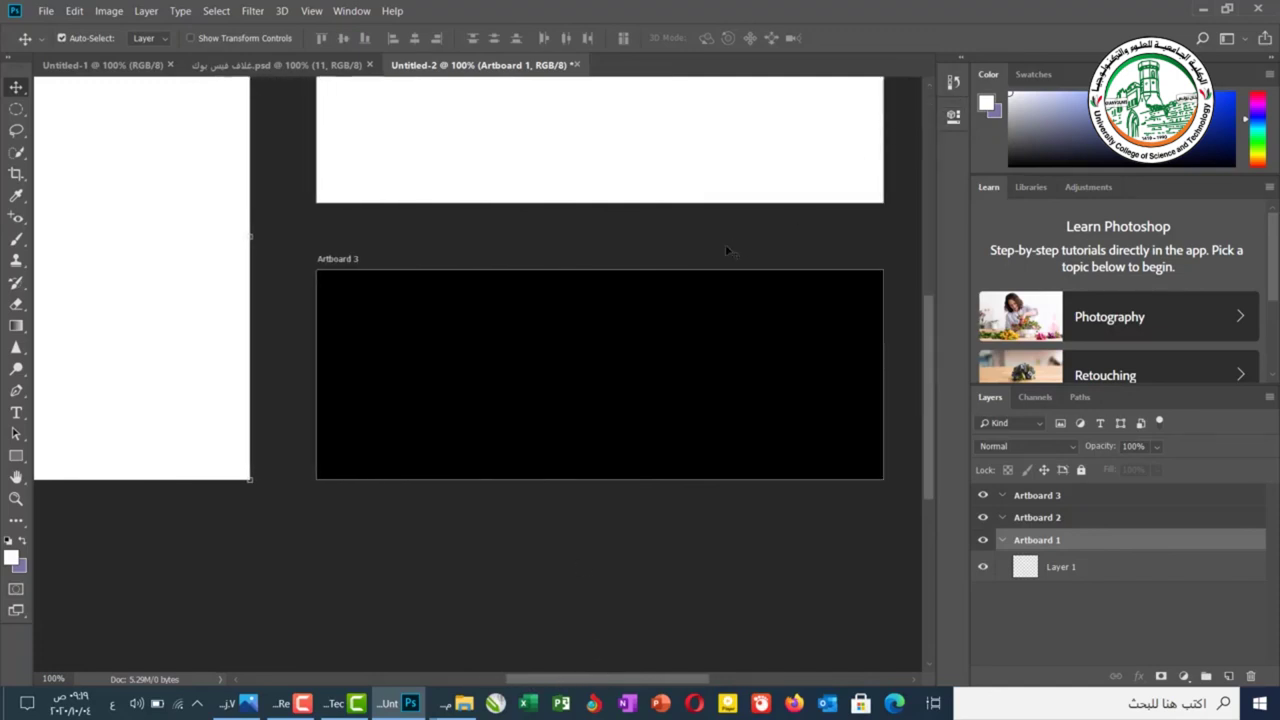
pyautogui.scroll(-1, 666, 323)
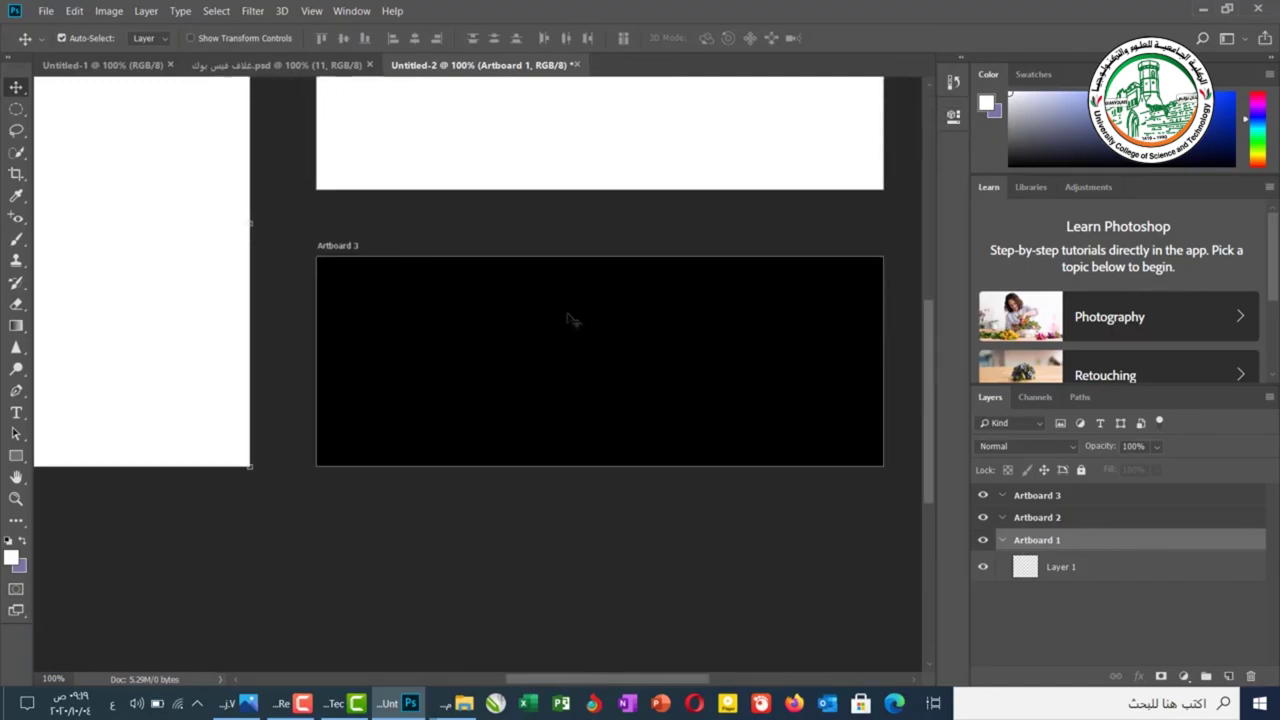
pyautogui.scroll(-5, 568, 320)
pyautogui.scroll(4, 568, 320)
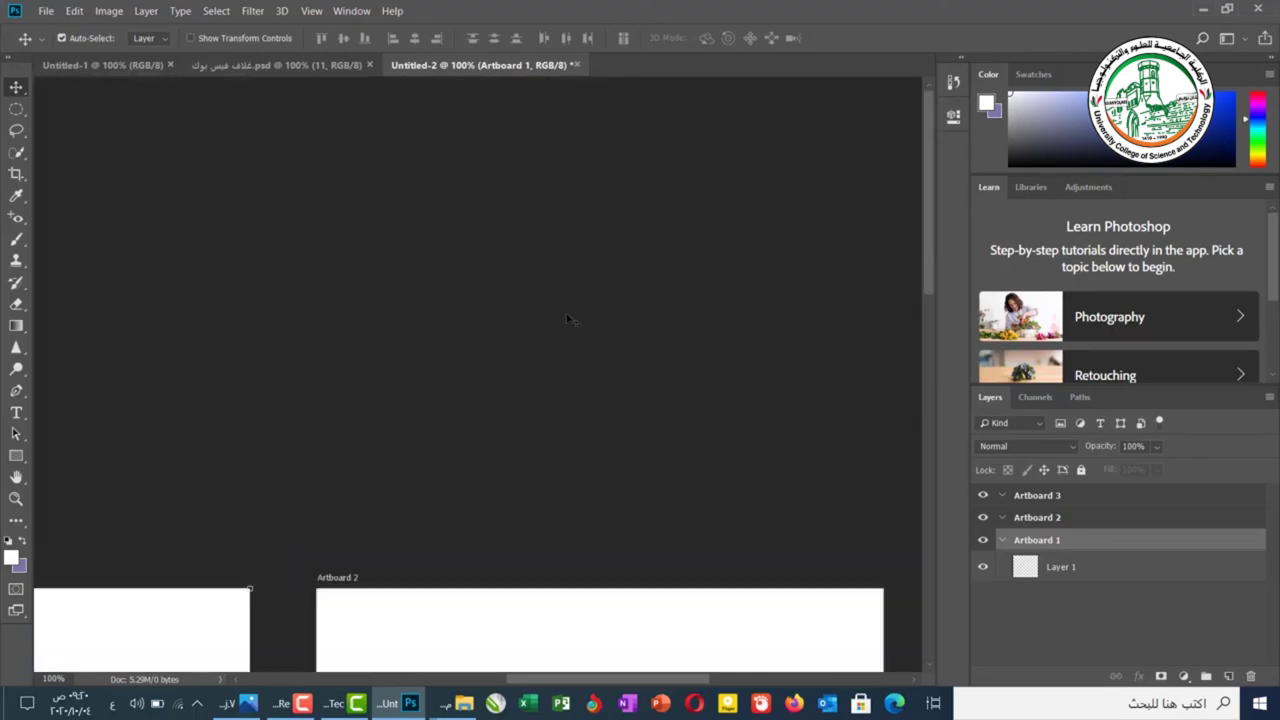
pyautogui.scroll(-3, 570, 322)
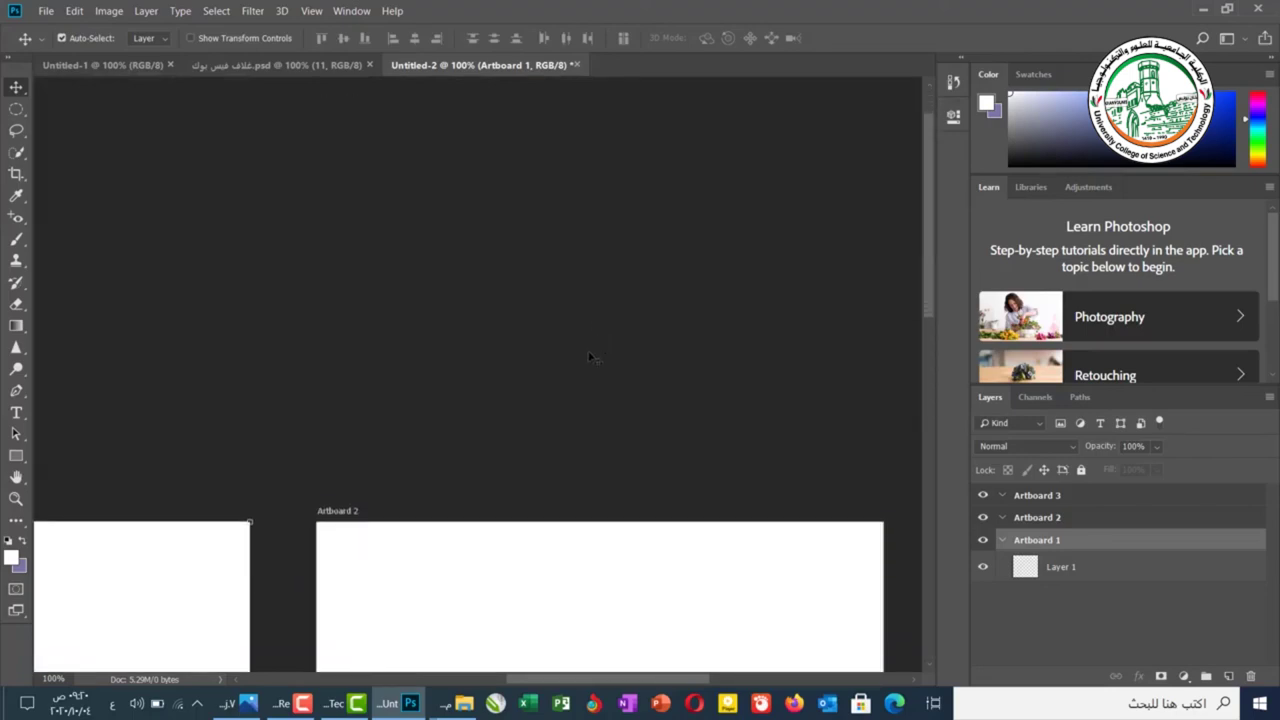
pyautogui.scroll(-4, 588, 361)
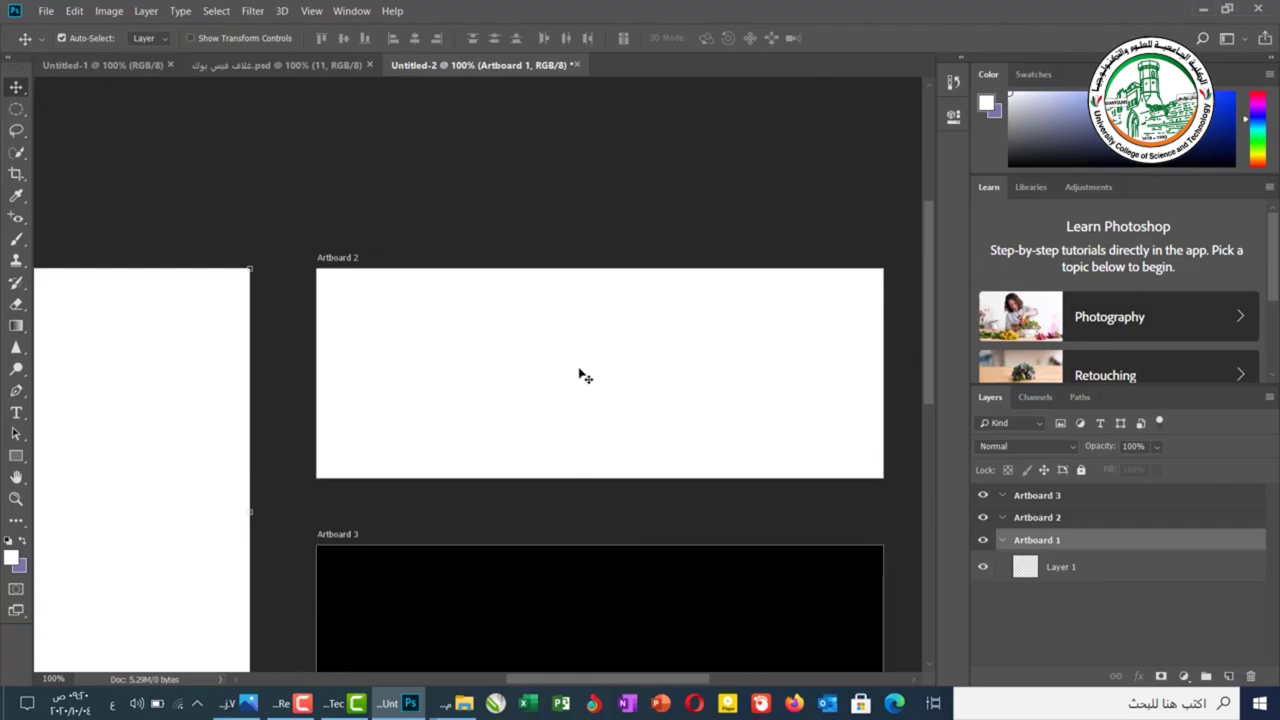
pyautogui.click(17, 89)
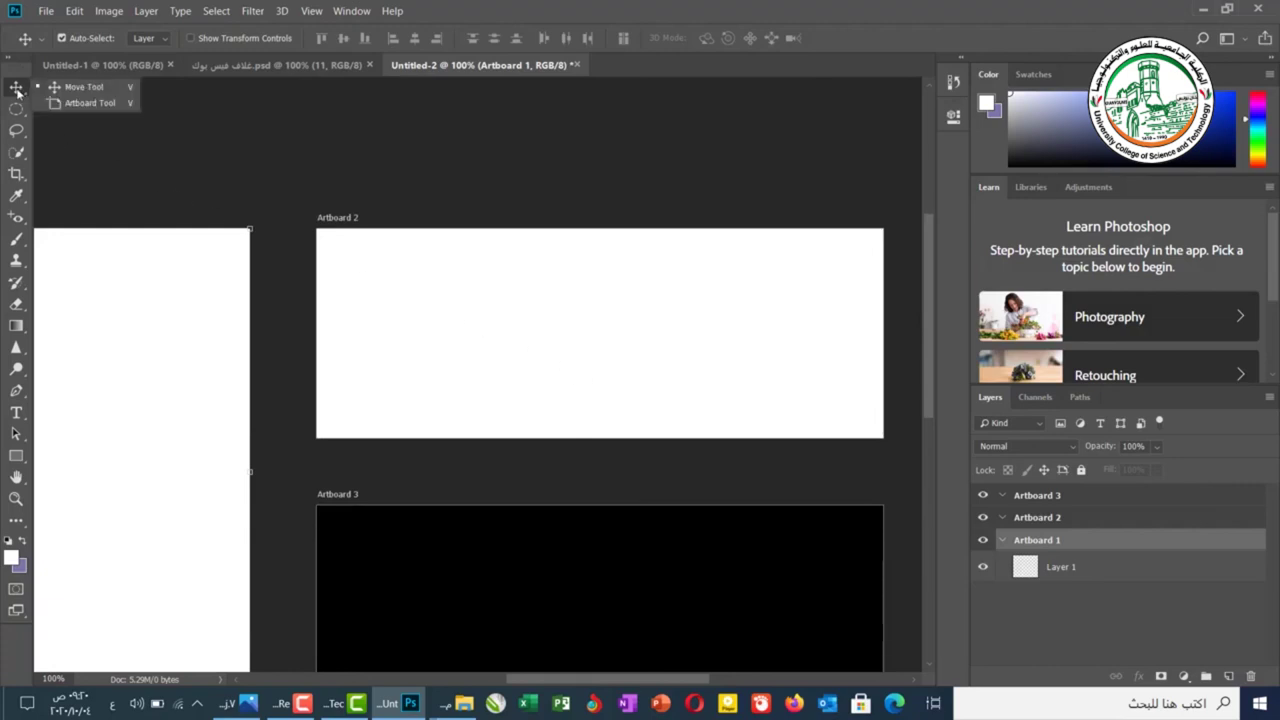
pyautogui.click(72, 104)
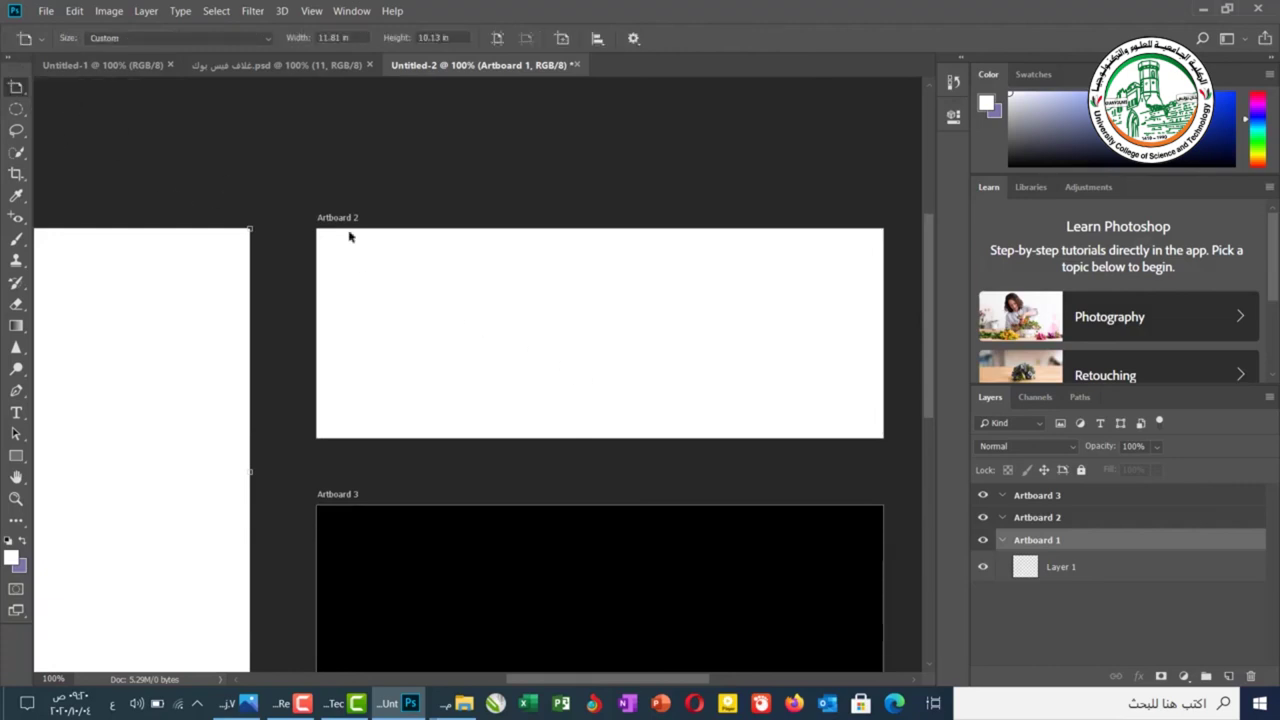
pyautogui.press('v')
pyautogui.click(483, 271)
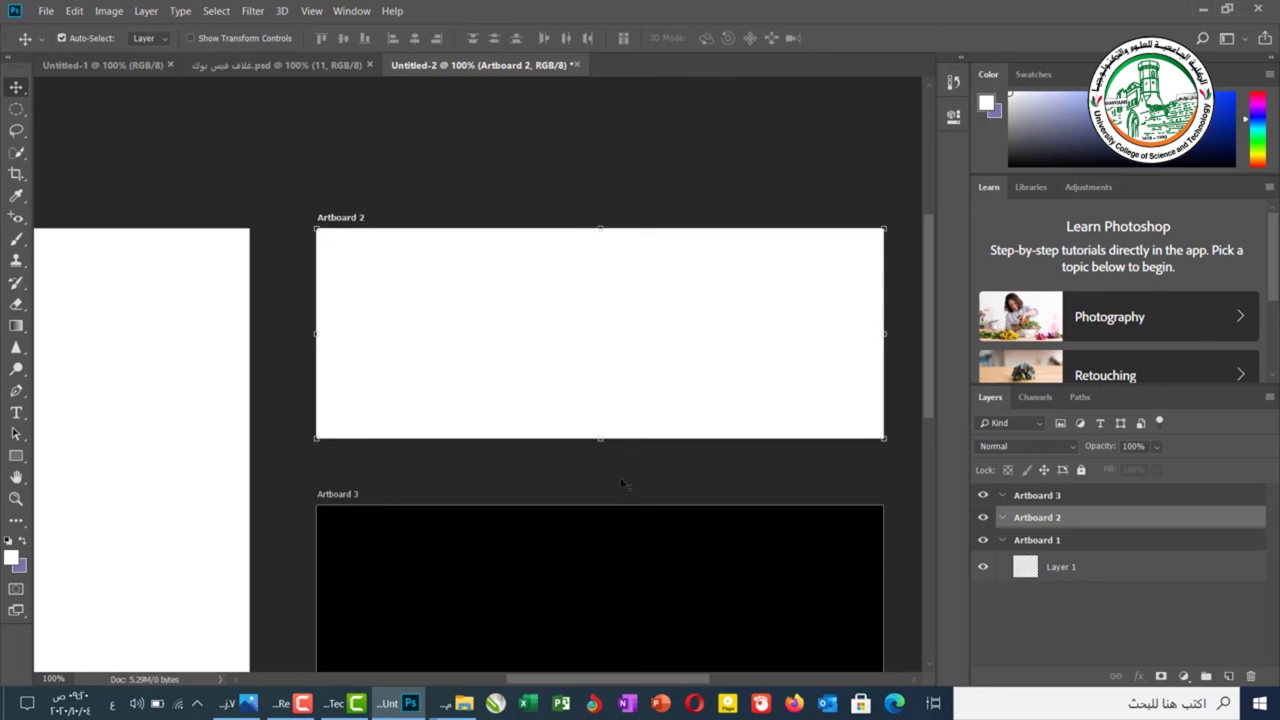
pyautogui.click(606, 203)
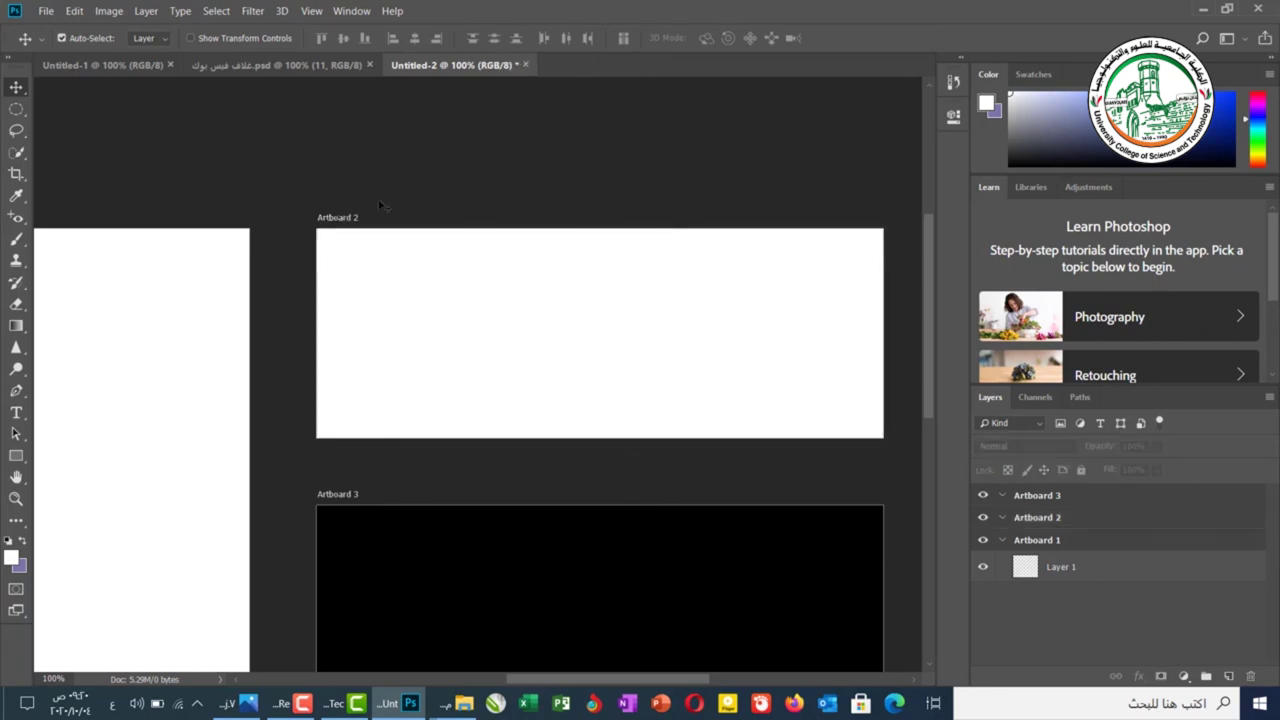
# Select Artboard 2 and use the Artboard Tool to add a new artboard directly above it.
pyautogui.rightClick(20, 88)
pyautogui.click(68, 103)
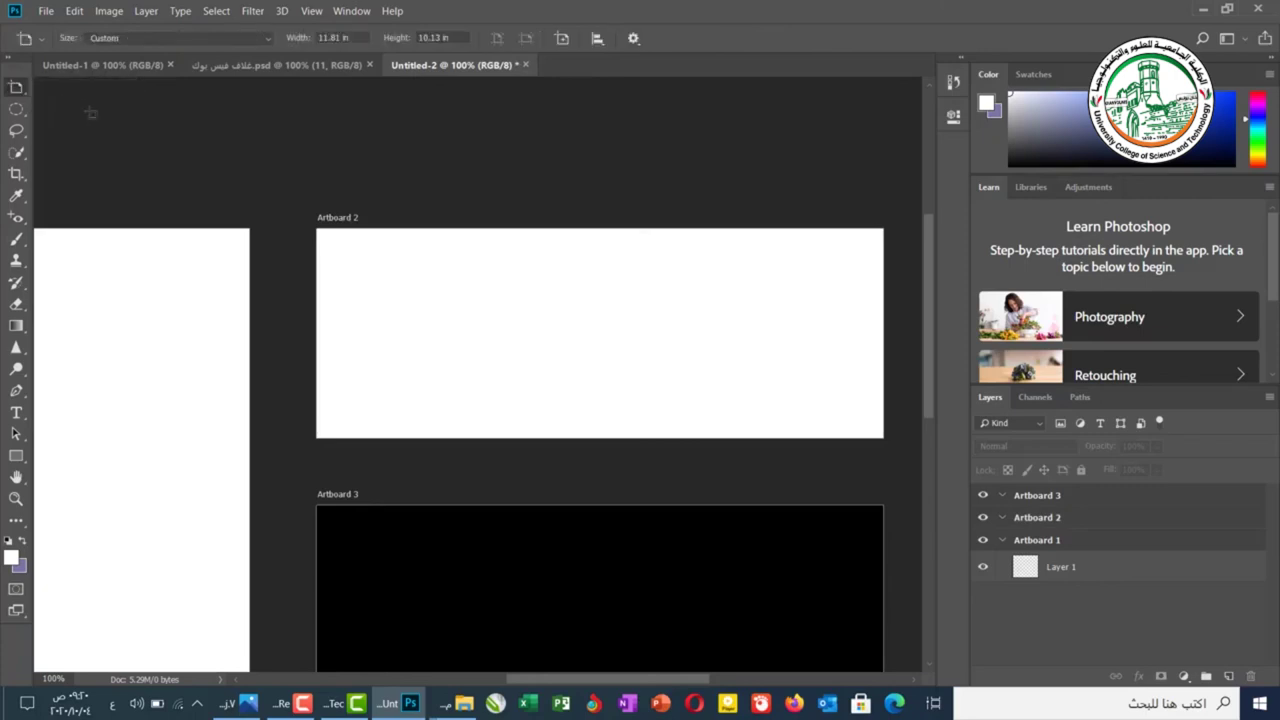
pyautogui.click(511, 287)
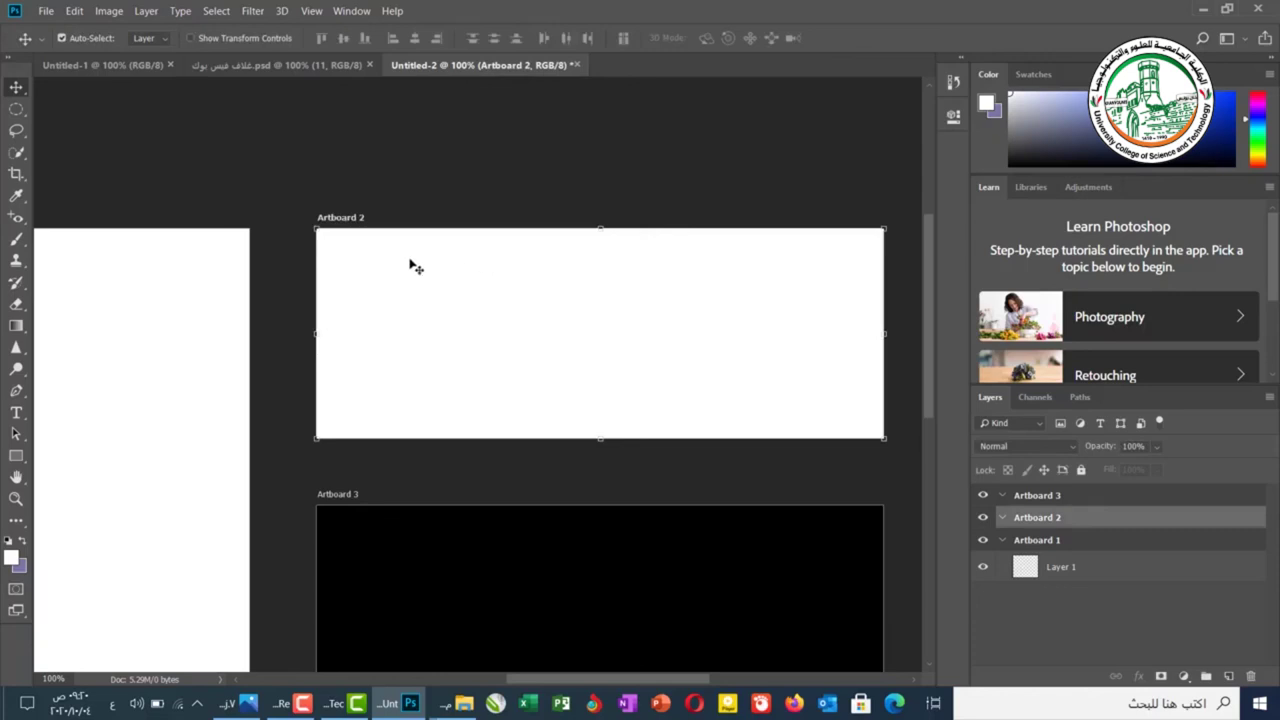
pyautogui.rightClick(17, 88)
pyautogui.click(53, 105)
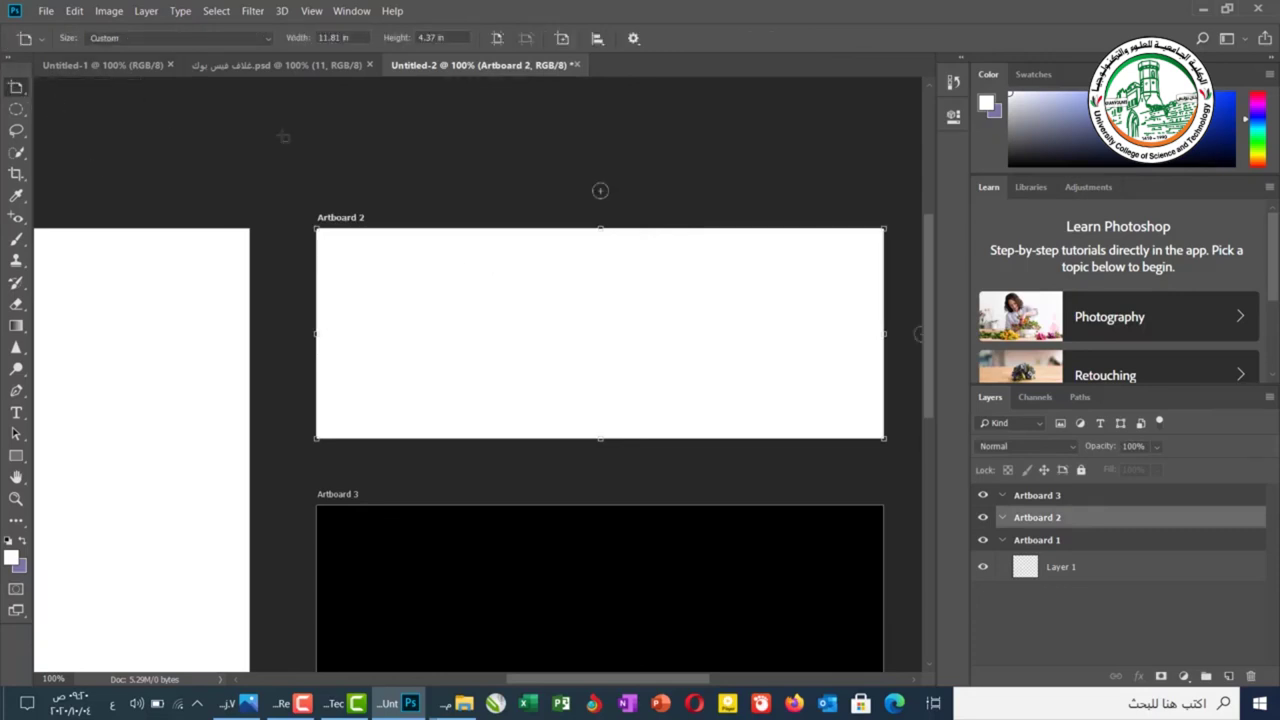
pyautogui.click(600, 190)
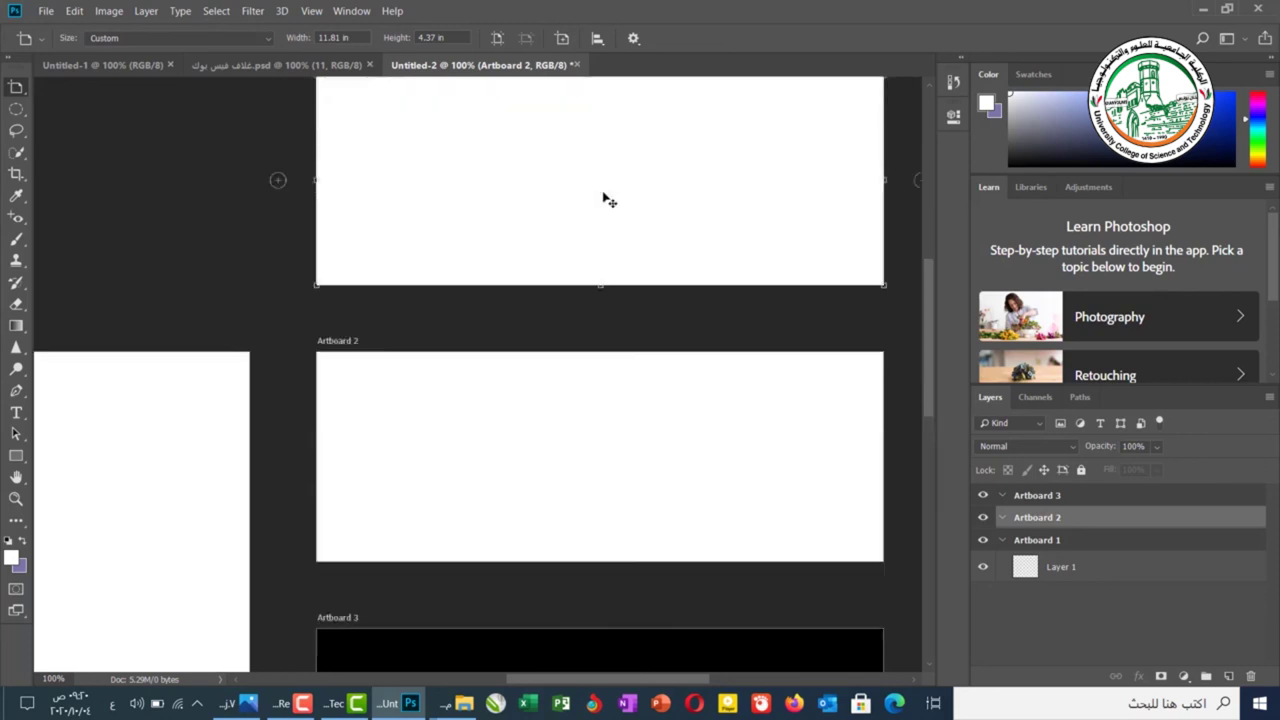
pyautogui.click(219, 265)
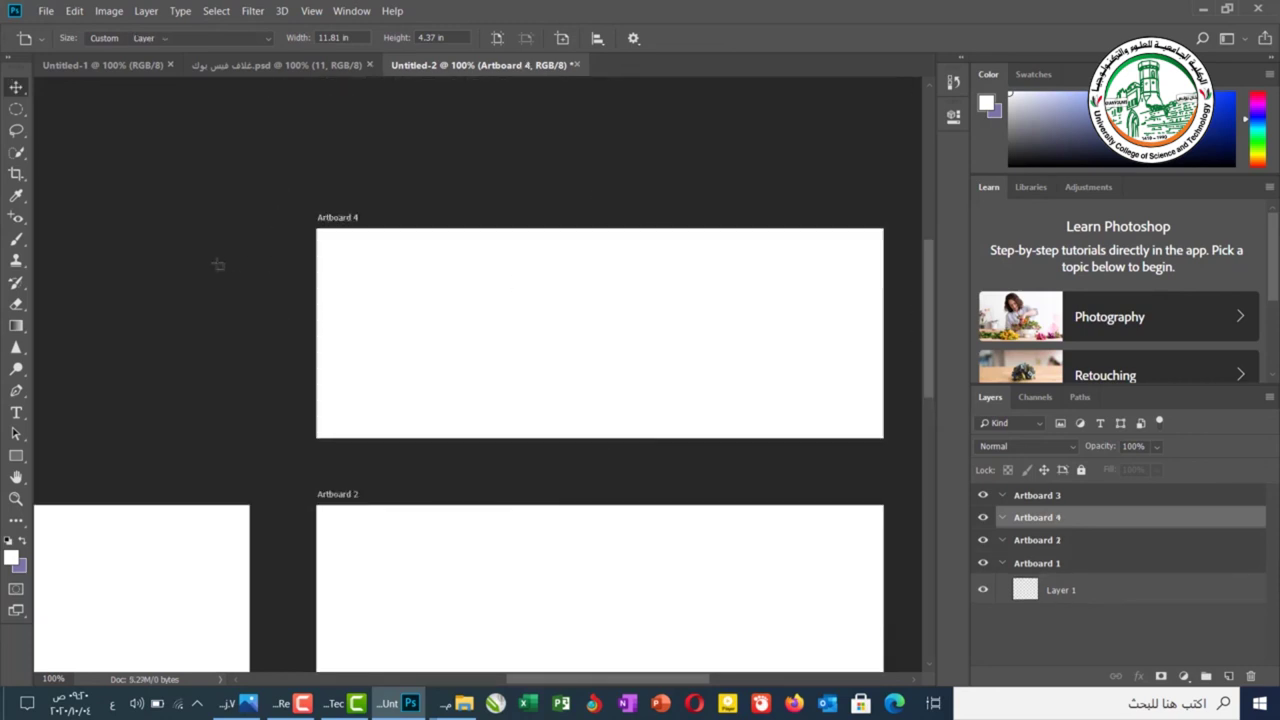
pyautogui.press('v')
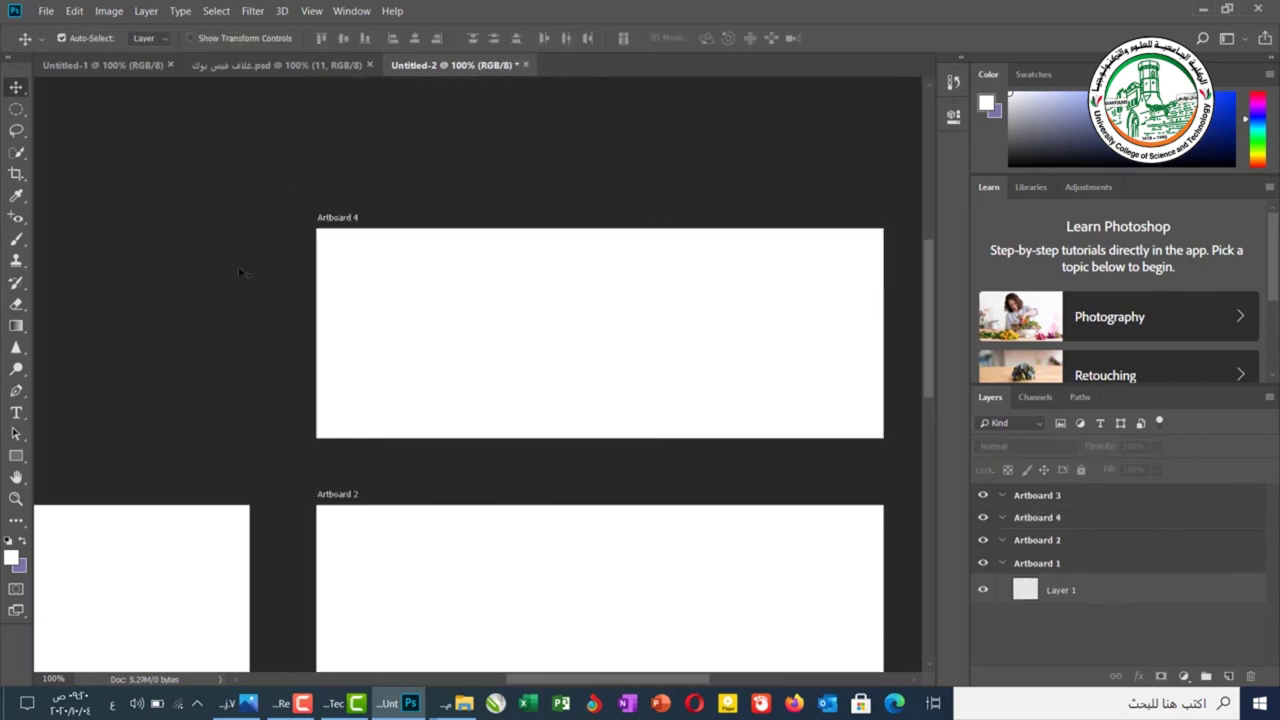
# Select Artboard 4 and use the Artboard Tool to add a new artboard to its left, above Artboard 1.
pyautogui.click(472, 294)
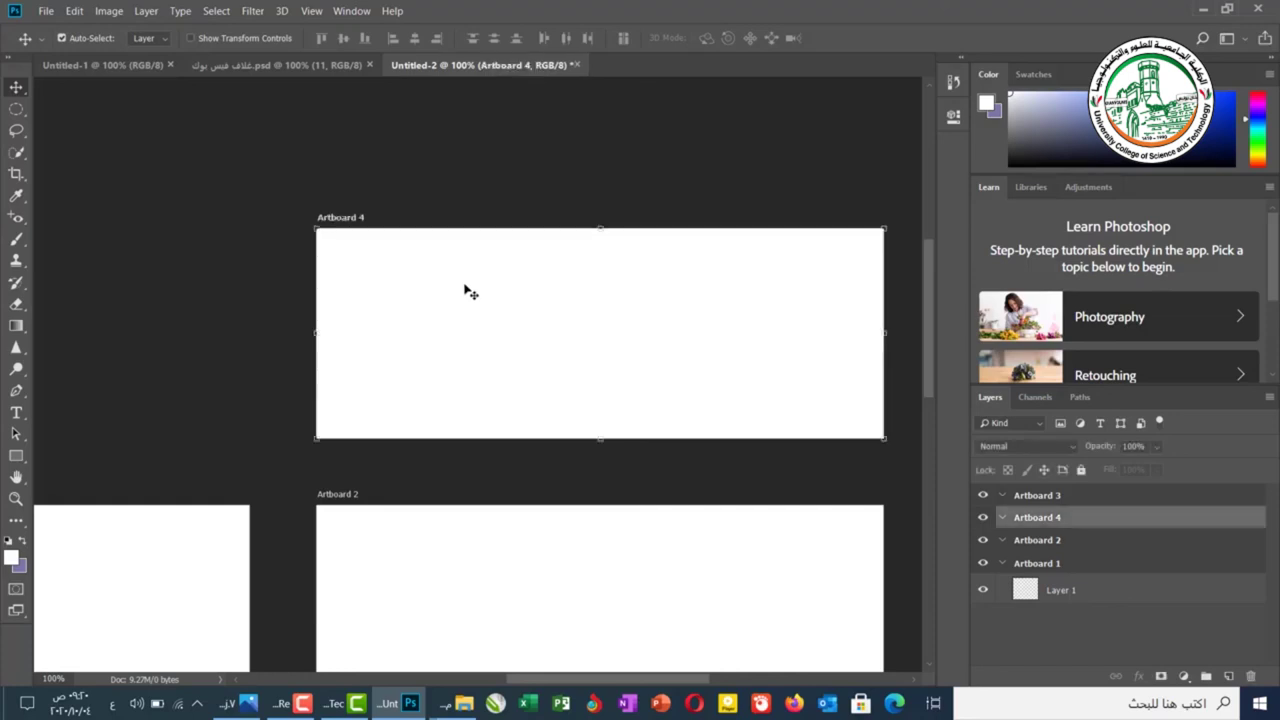
pyautogui.rightClick(22, 97)
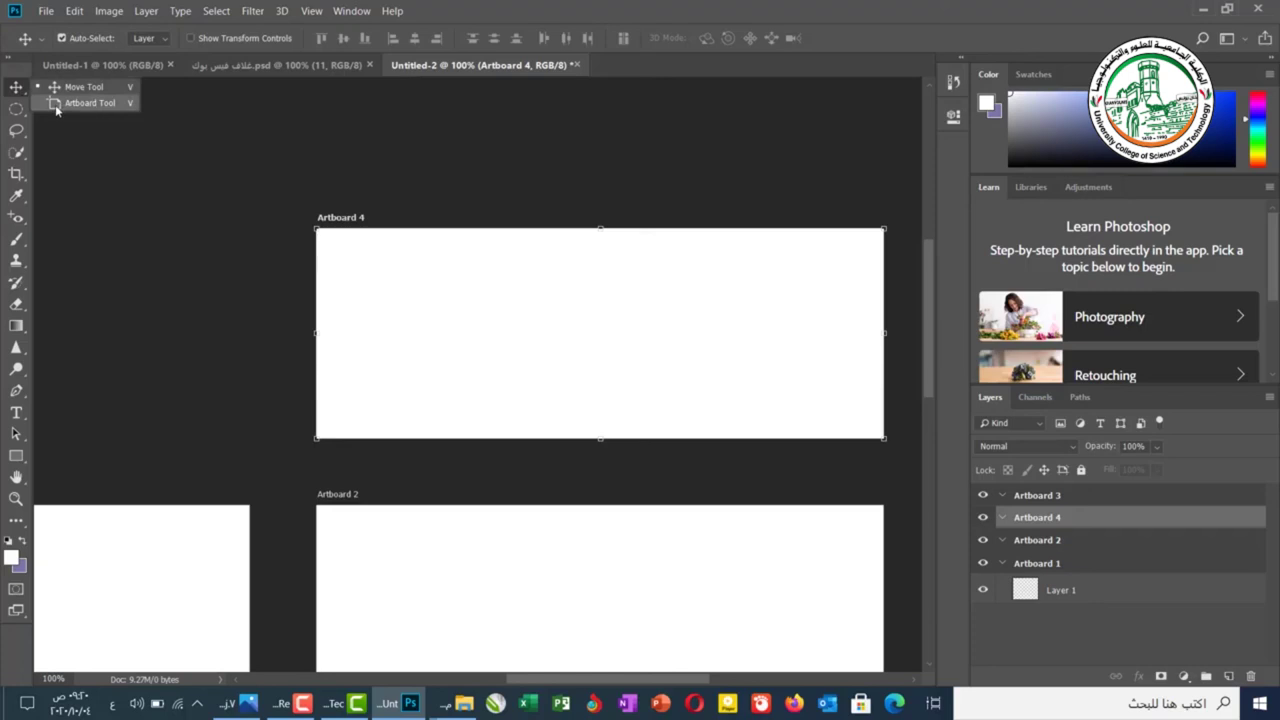
pyautogui.click(56, 104)
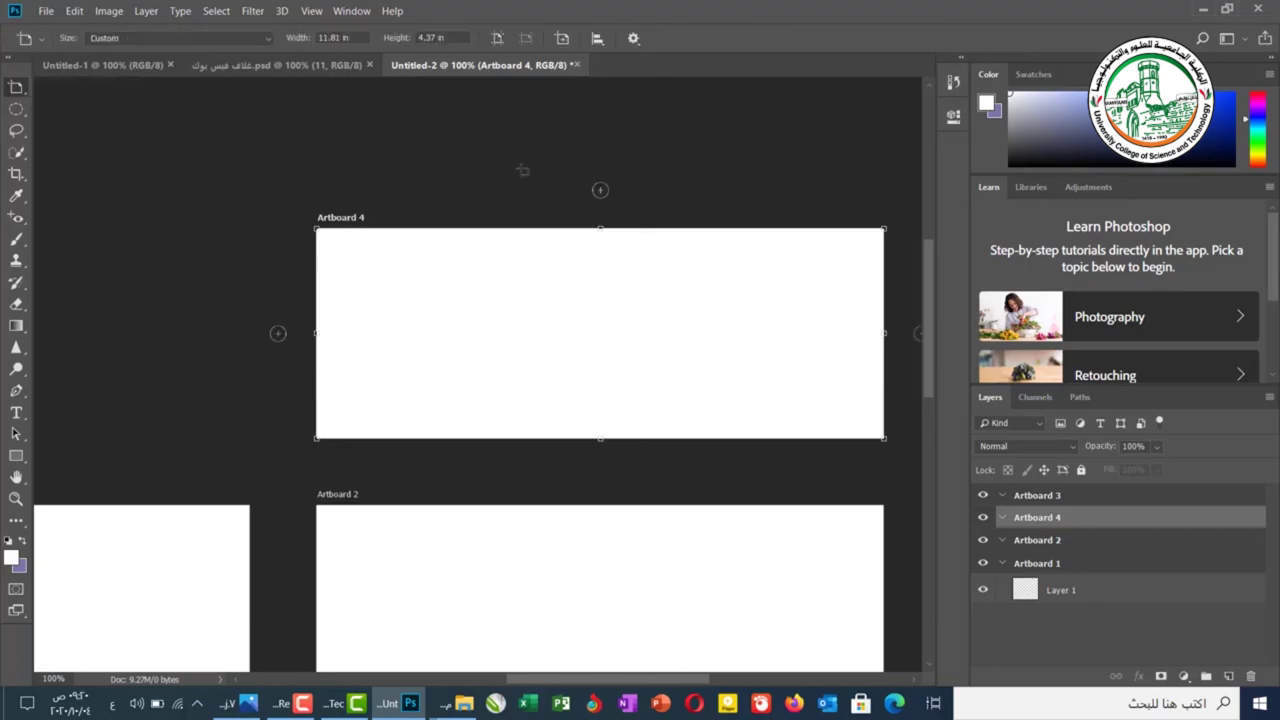
pyautogui.click(277, 334)
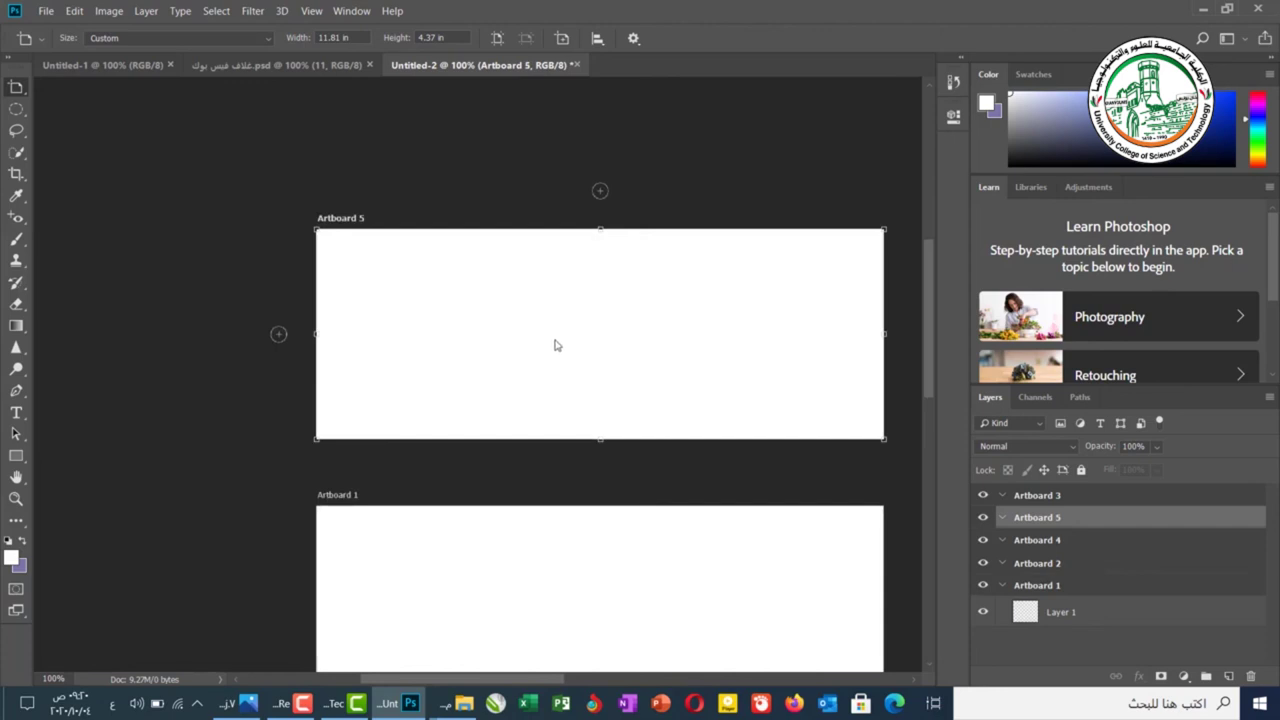
pyautogui.scroll(-5, 548, 344)
pyautogui.scroll(8, 539, 343)
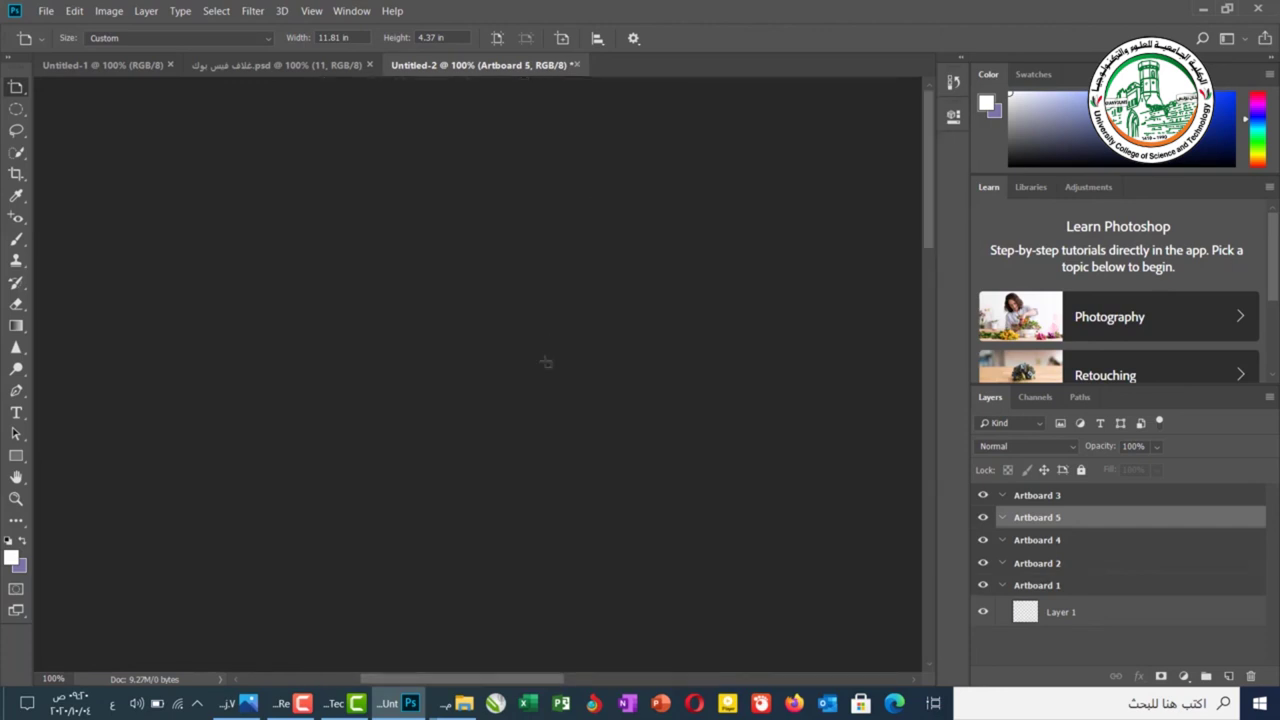
pyautogui.scroll(-4, 546, 362)
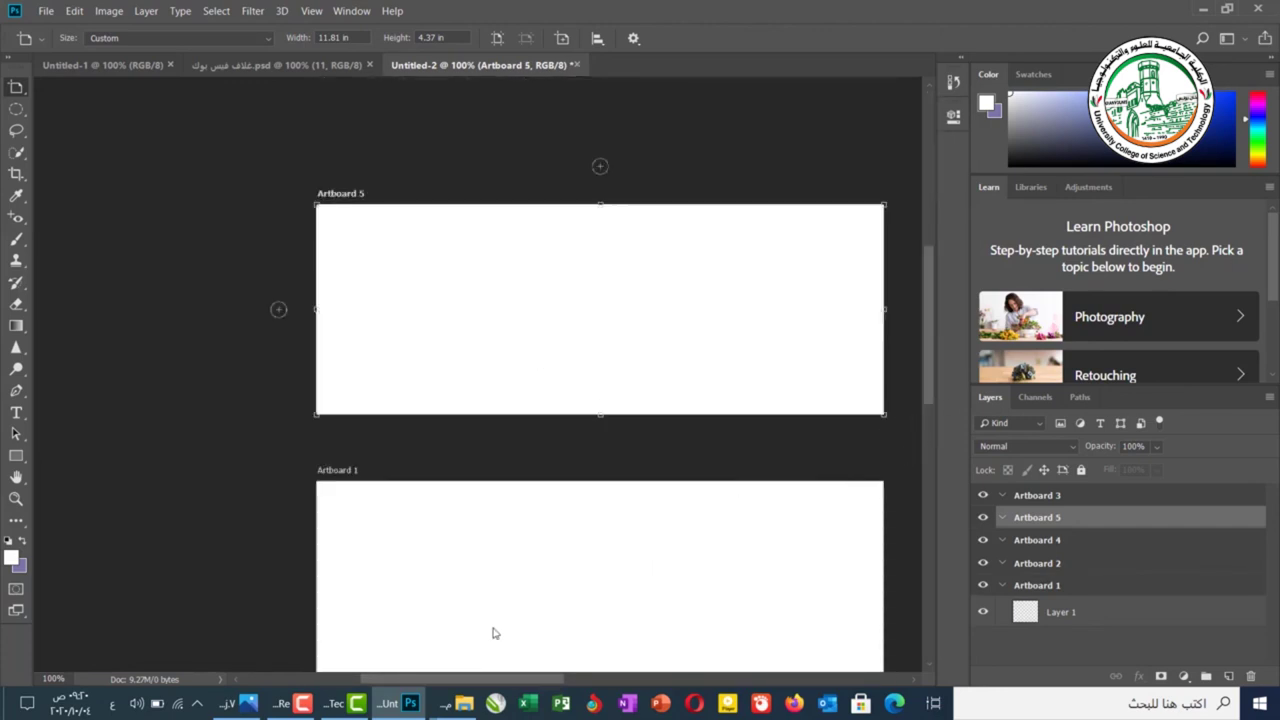
pyautogui.moveTo(500, 679); pyautogui.dragTo(606, 679)
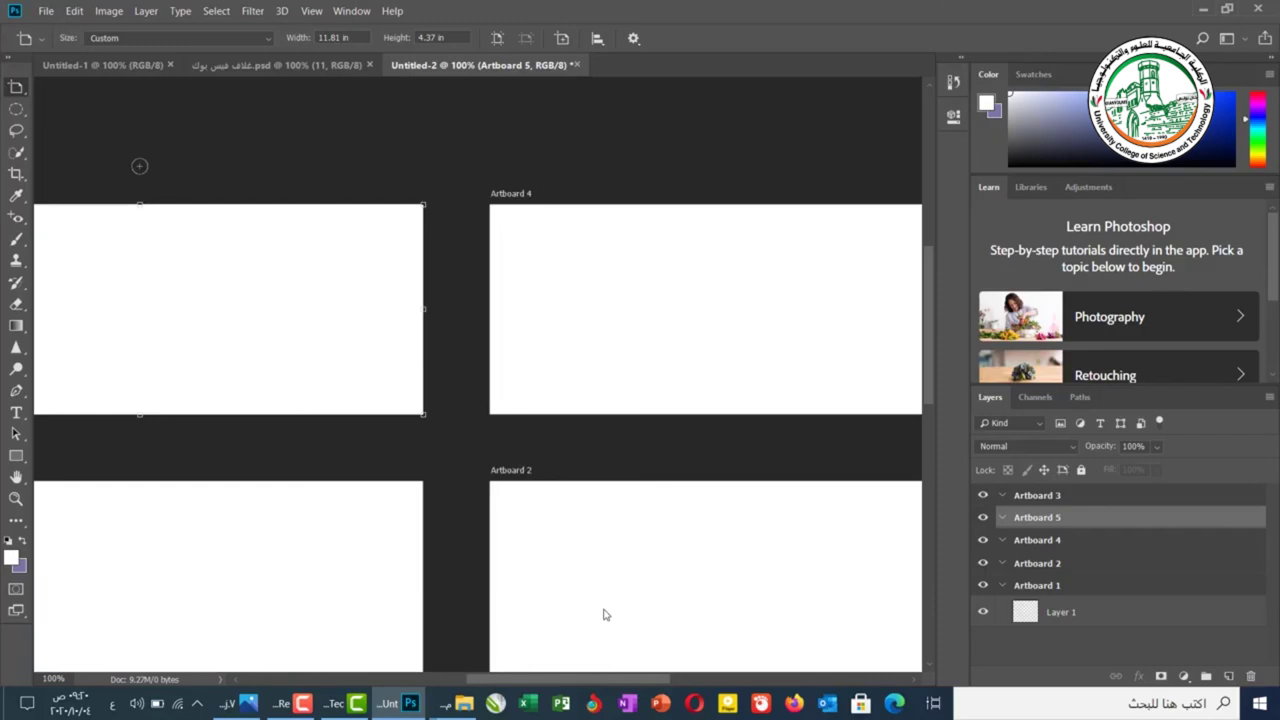